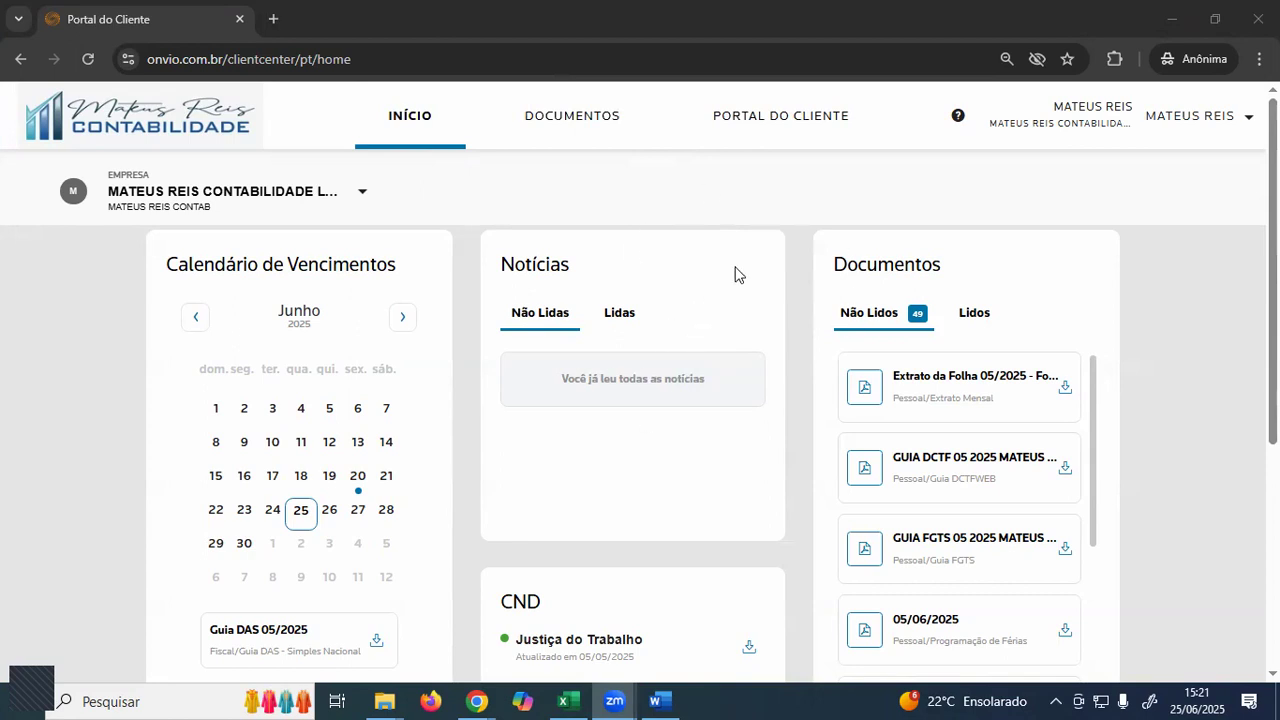
- Look over the Portal do Cliente service request types, then go to the Documentos area
click(766, 131)
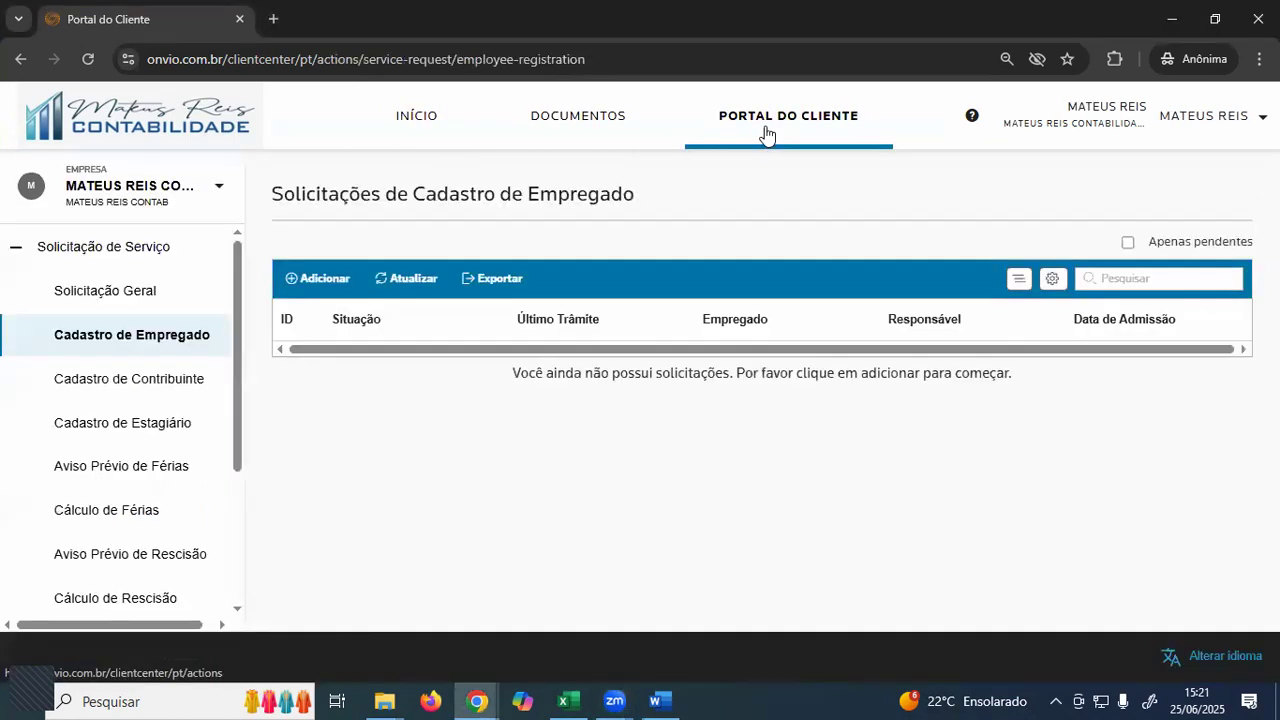
click(766, 131)
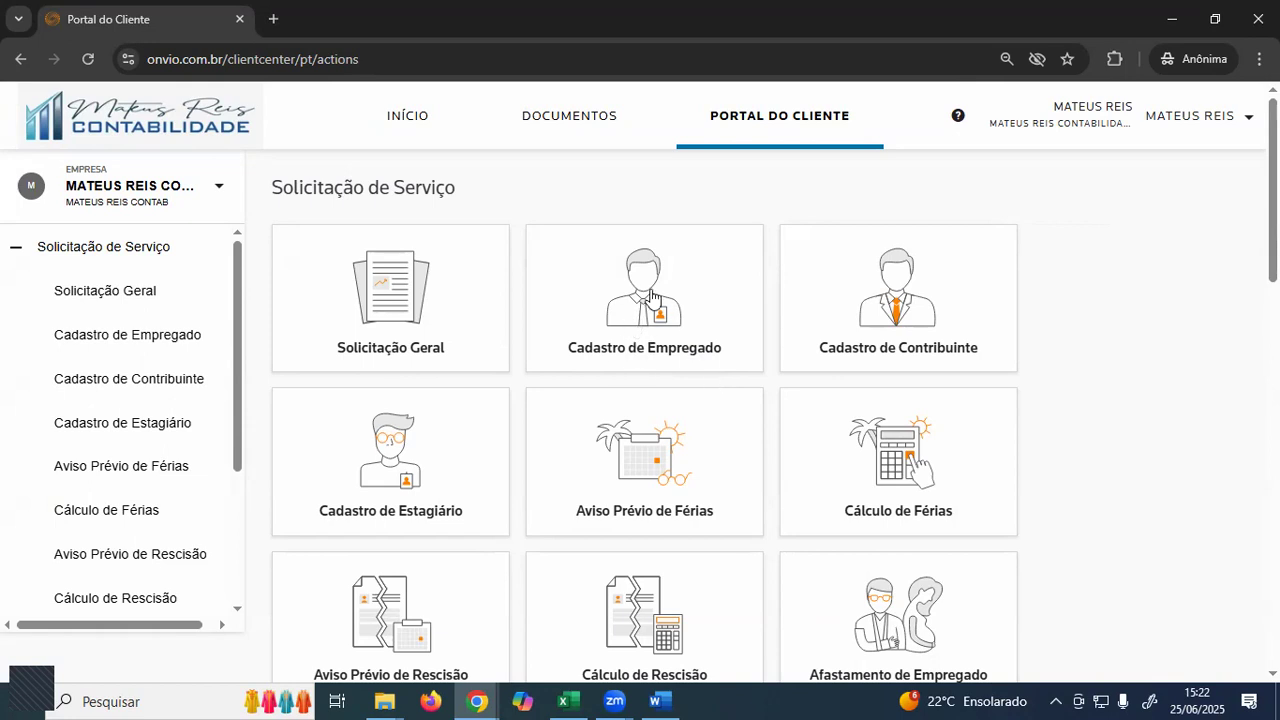
click(568, 122)
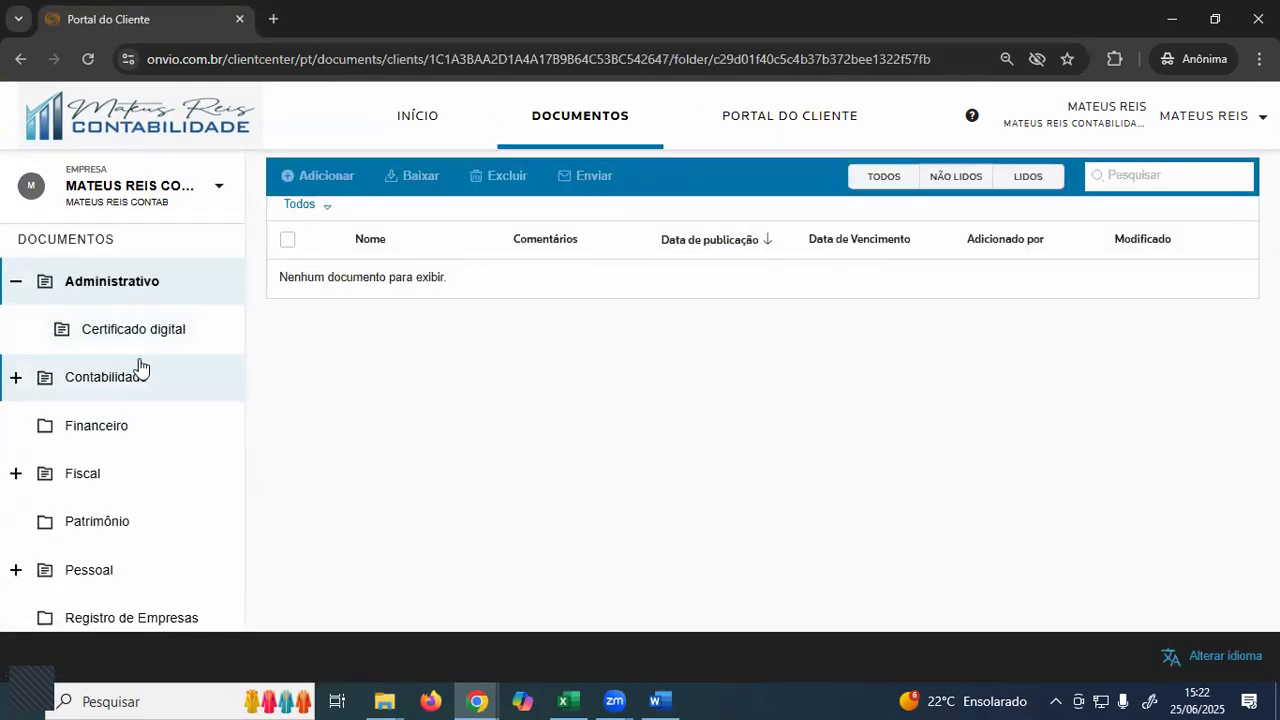
- Expand Pessoal in the Documentos tree and show the Admissão folder's documents
click(107, 582)
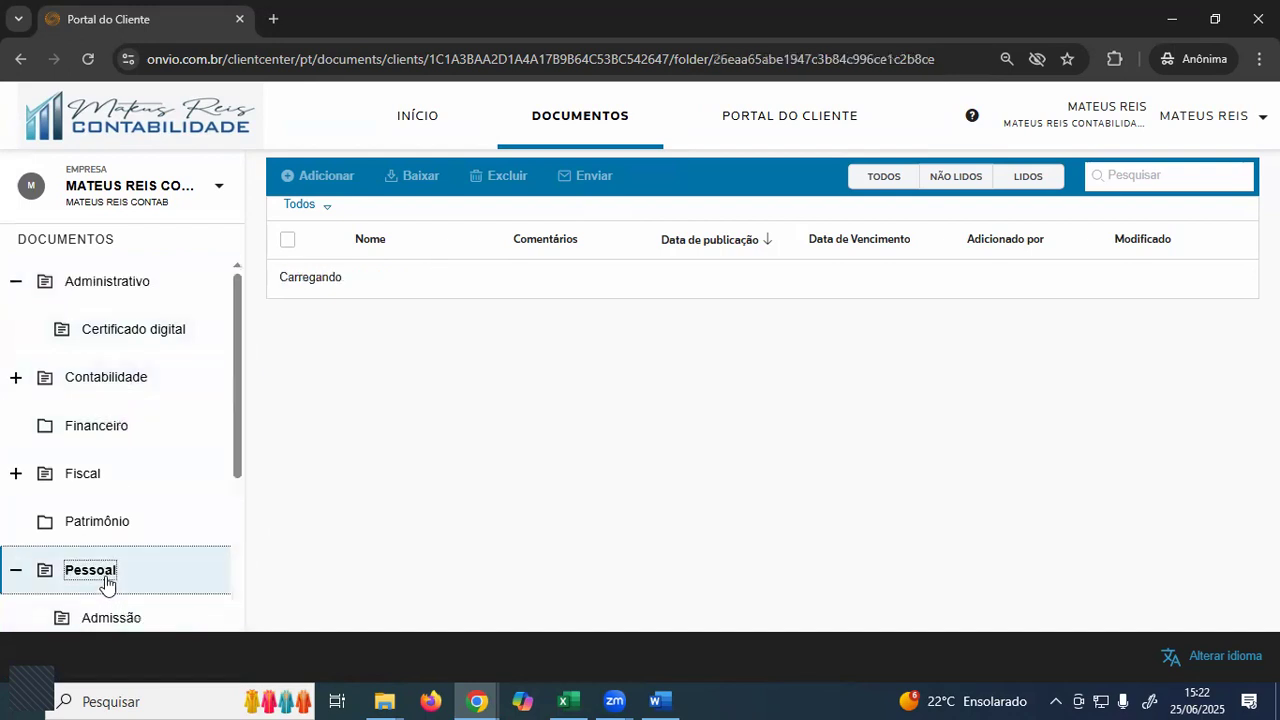
scroll(109, 531, down, 2)
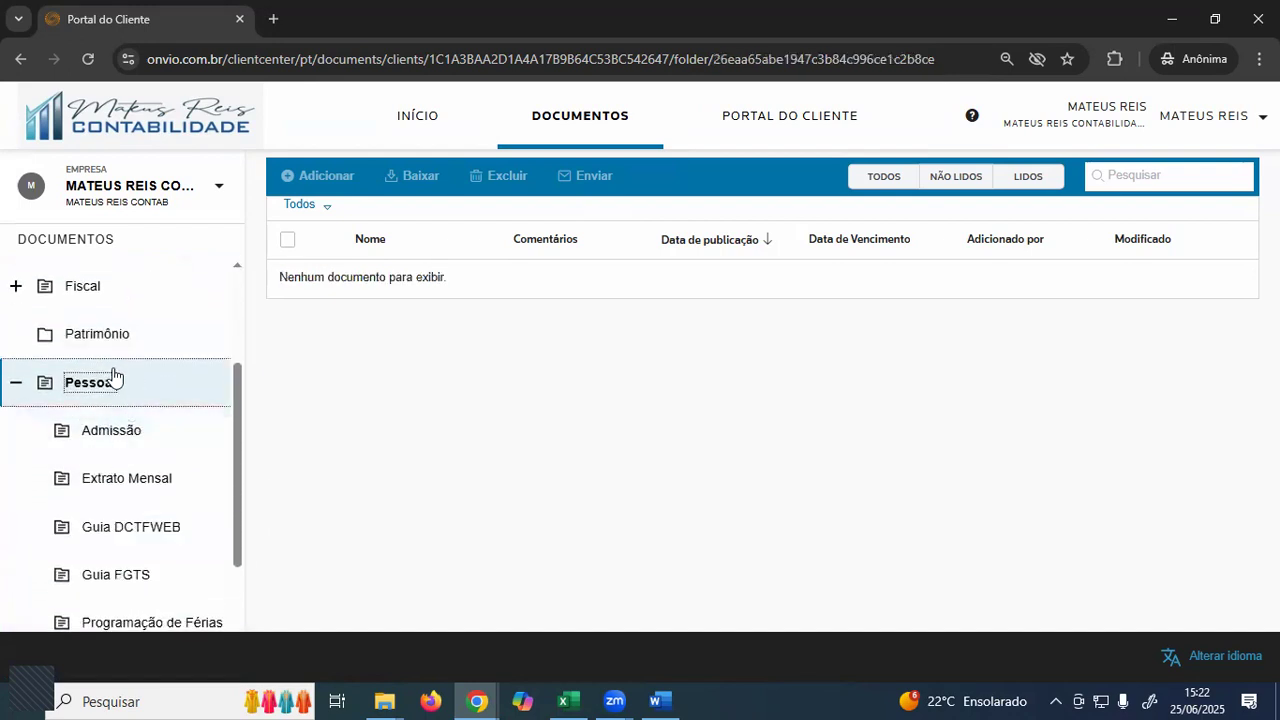
click(133, 449)
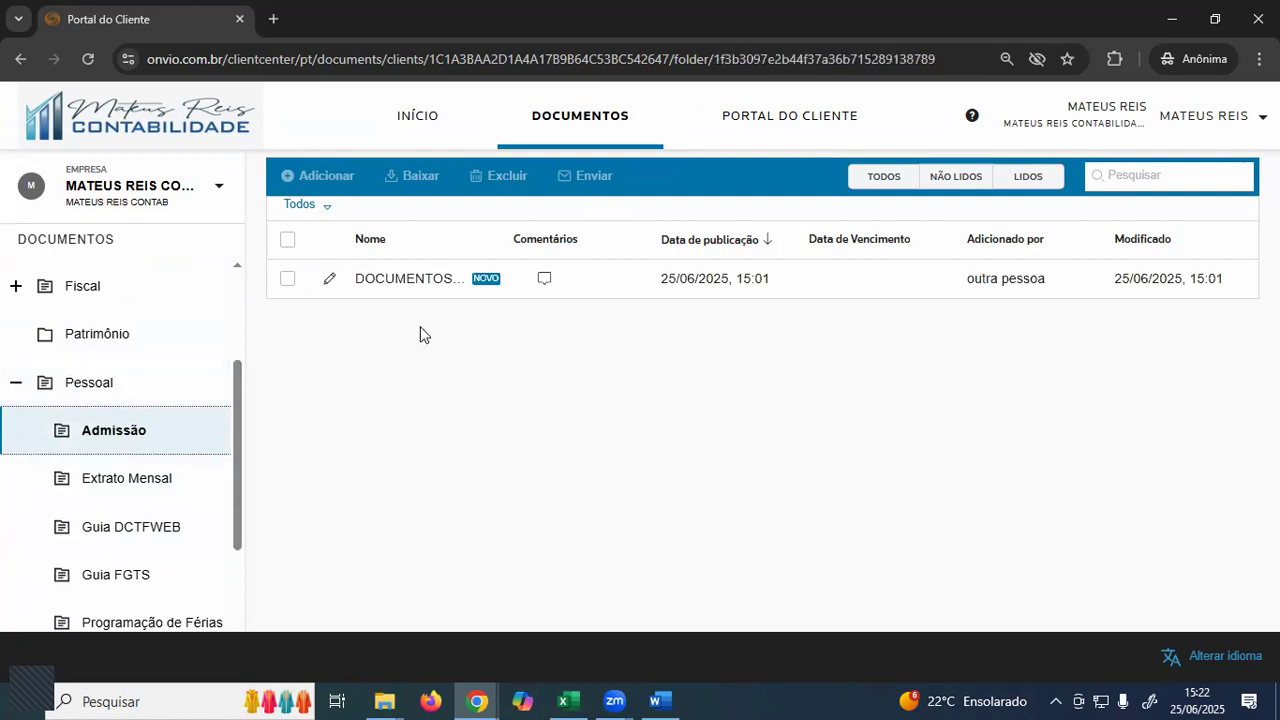
- Open DOCUMENTOS PARA REGISTRO DE EMPREGADO.pdf and read its required worker and dependent documents
click(416, 281)
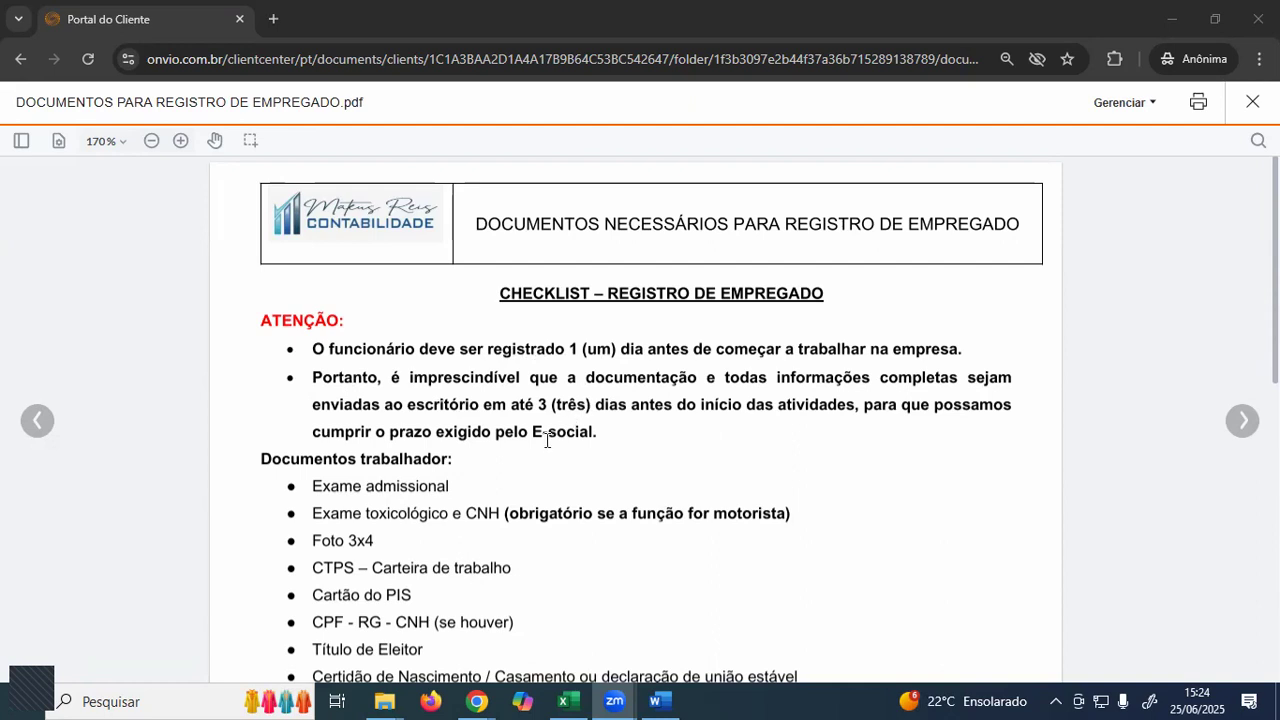
scroll(452, 424, down, 1)
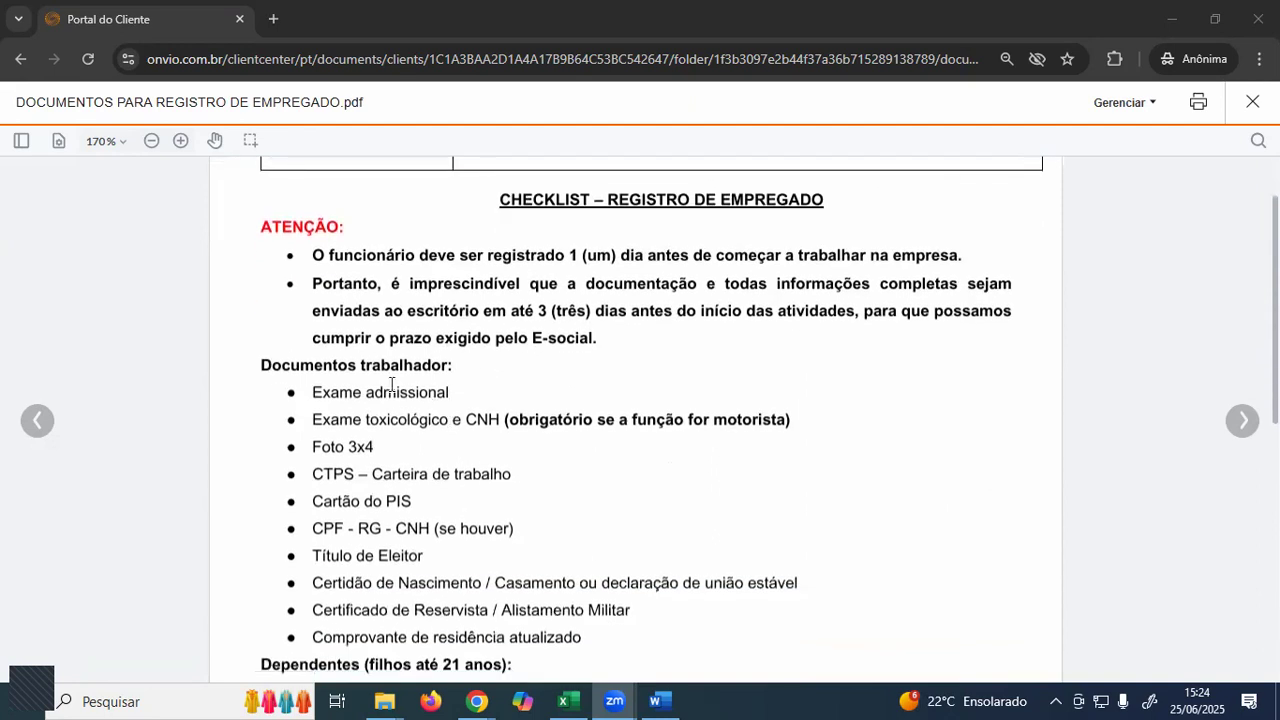
scroll(266, 300, down, 1)
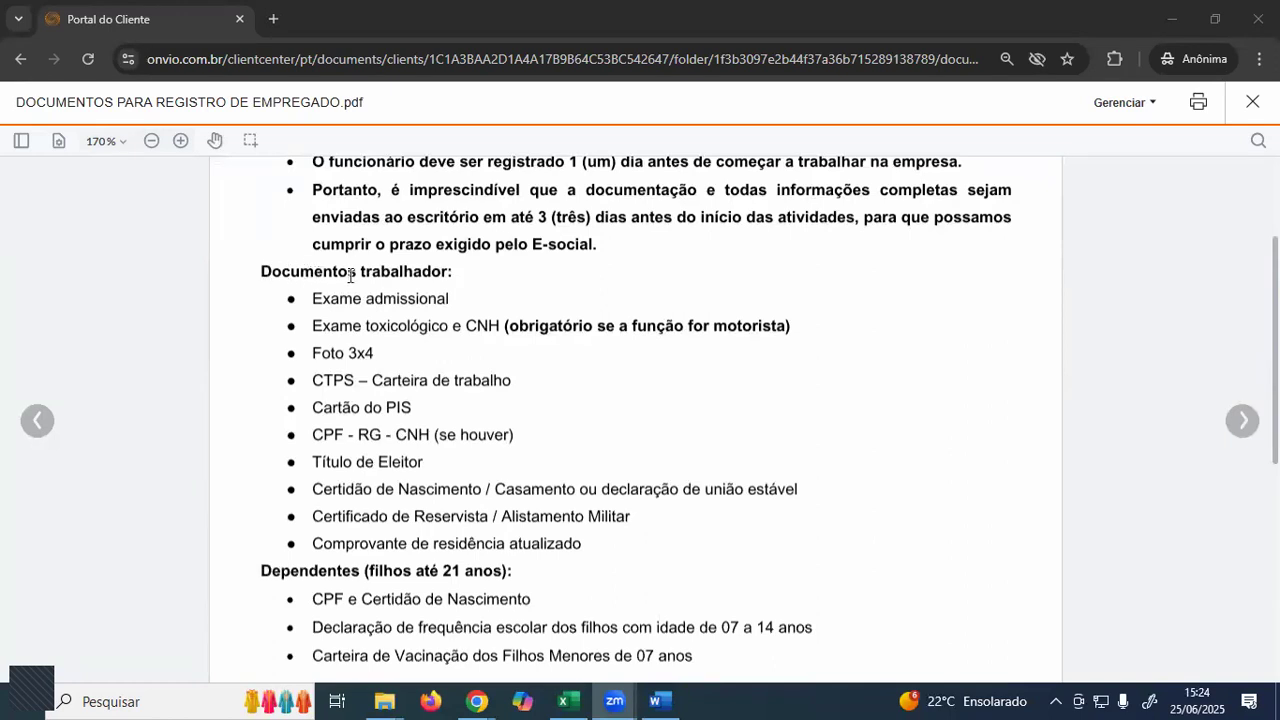
scroll(442, 340, down, 1)
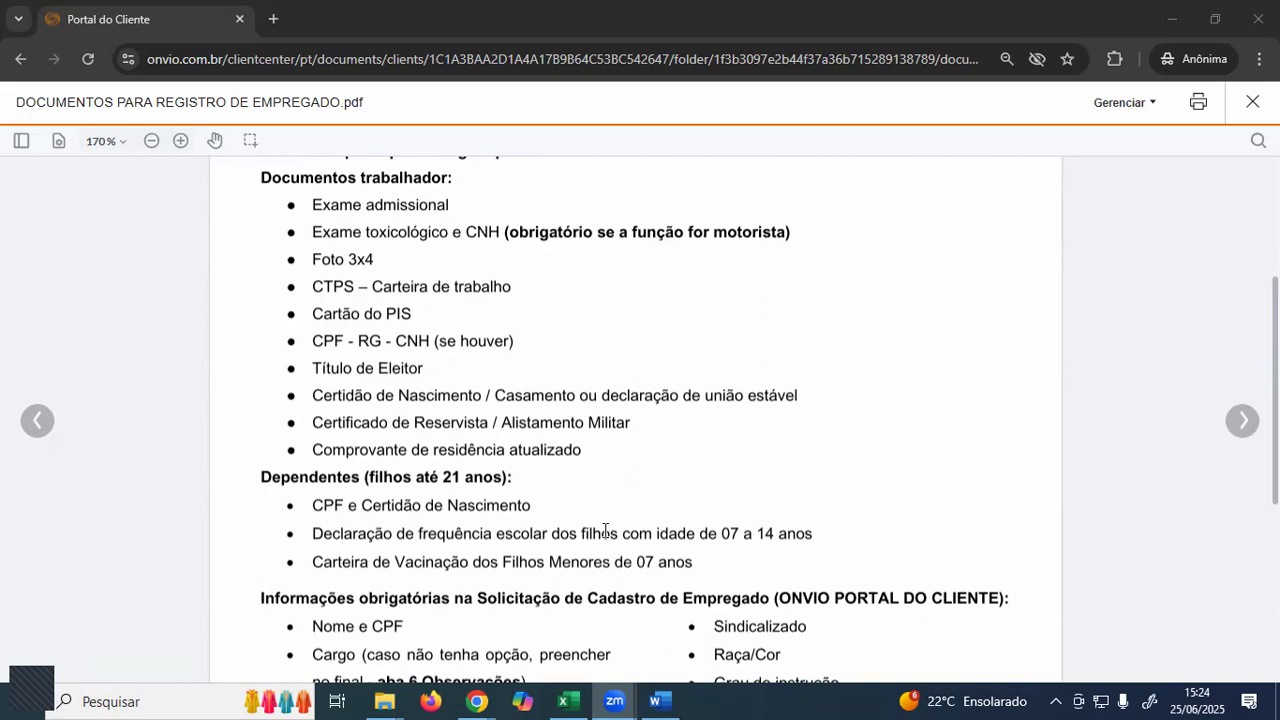
scroll(553, 466, up, 1)
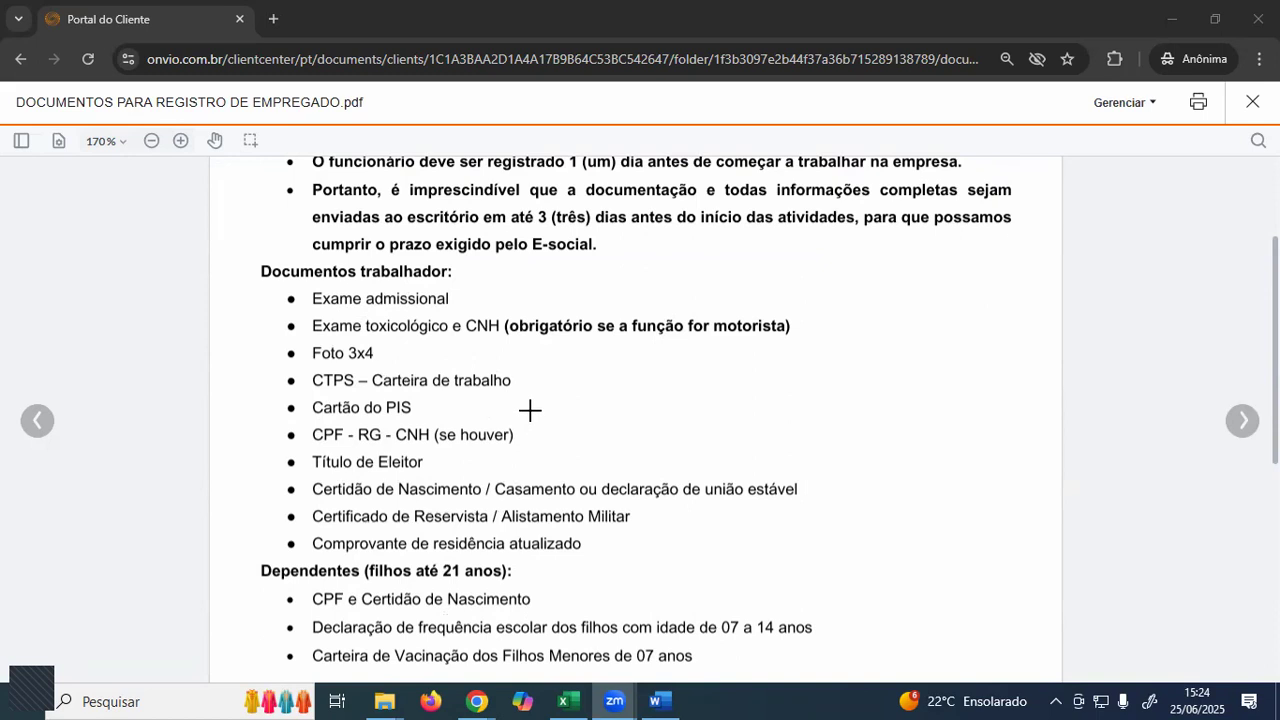
scroll(530, 410, down, 5)
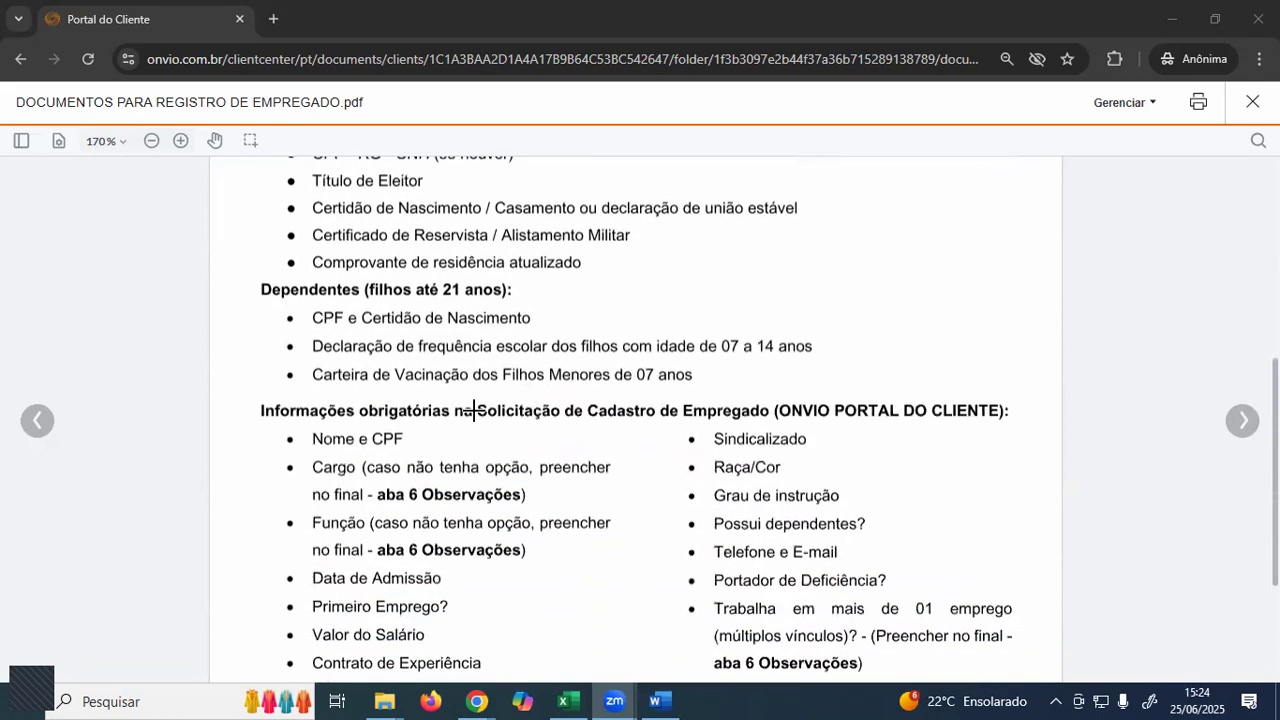
scroll(476, 410, down, 2)
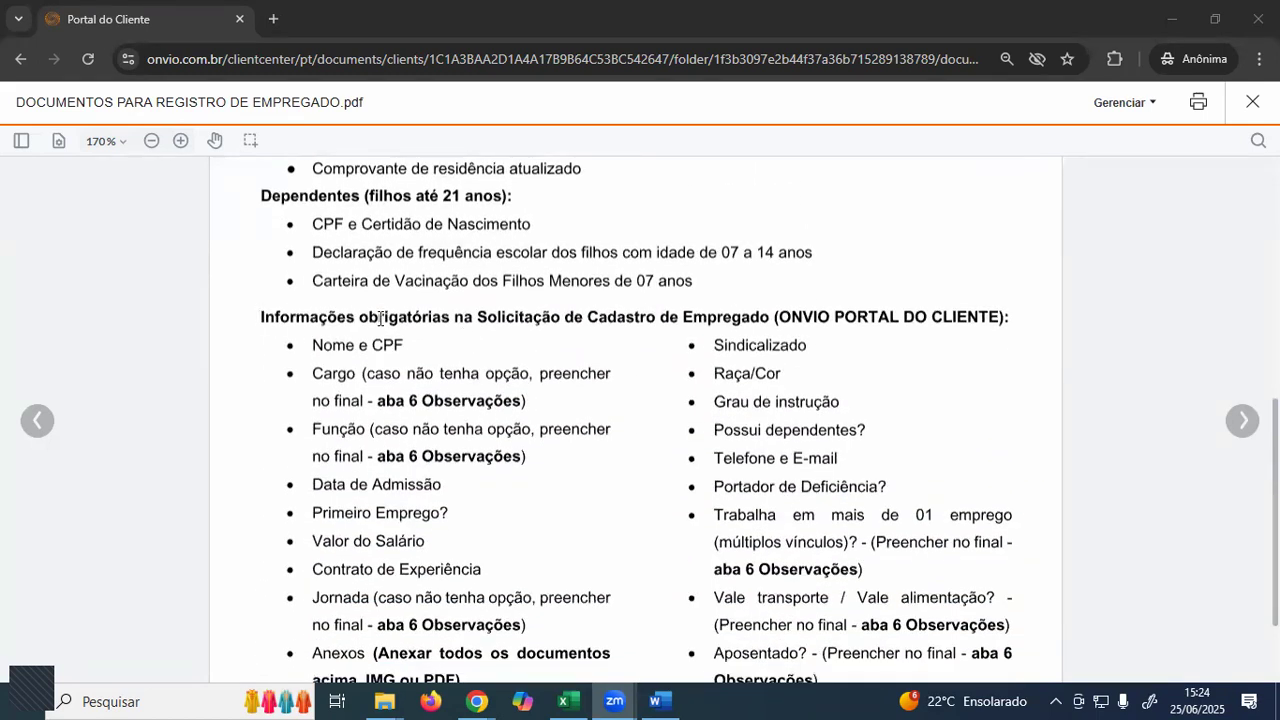
scroll(714, 318, down, 2)
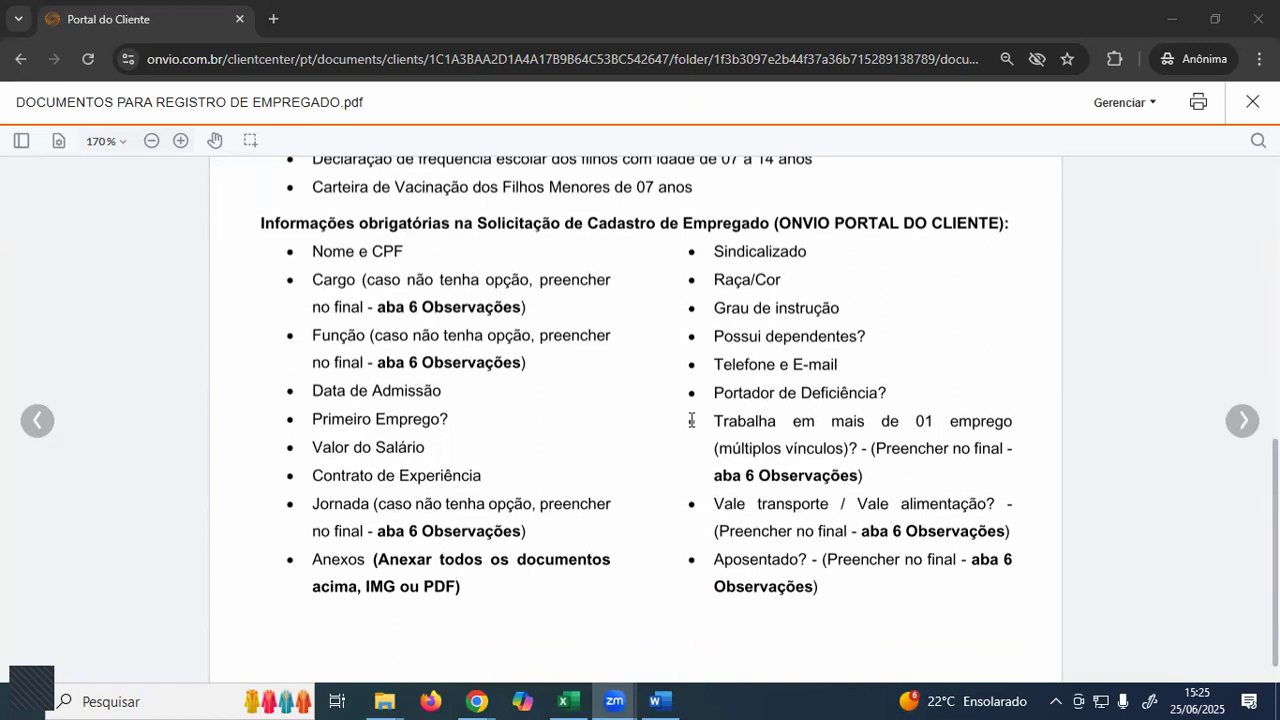
scroll(650, 437, up, 2)
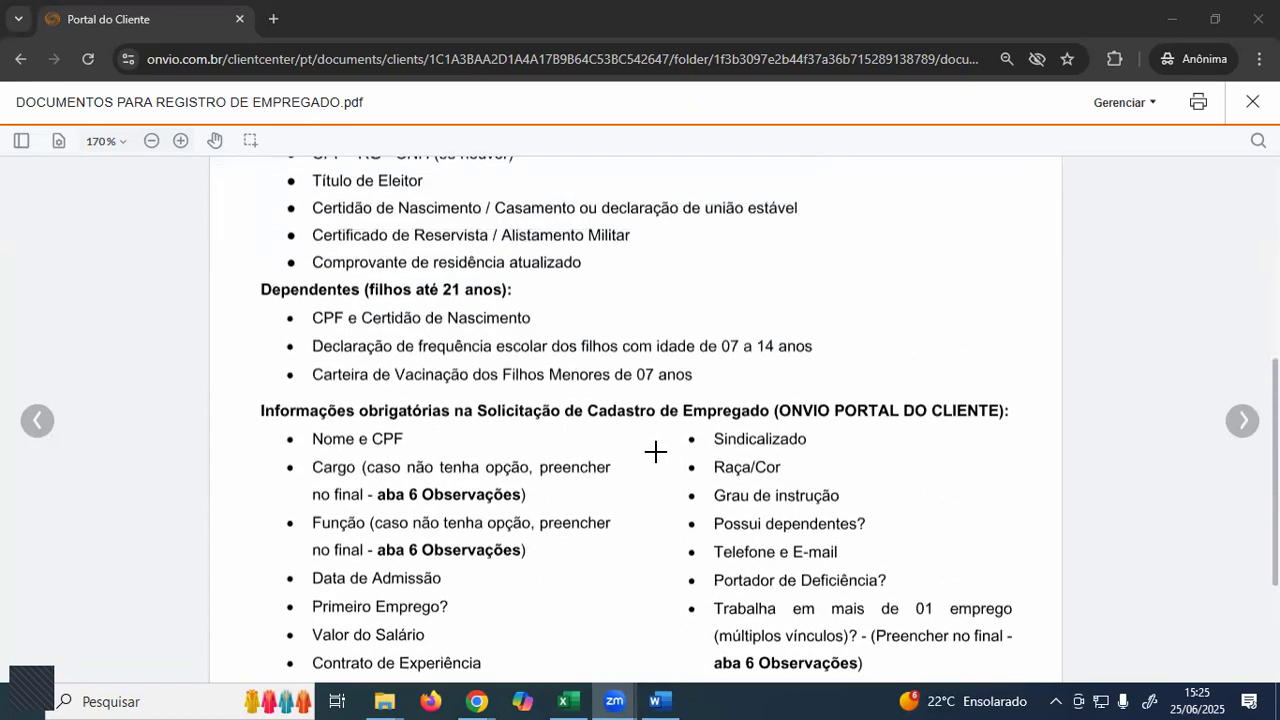
scroll(651, 438, up, 5)
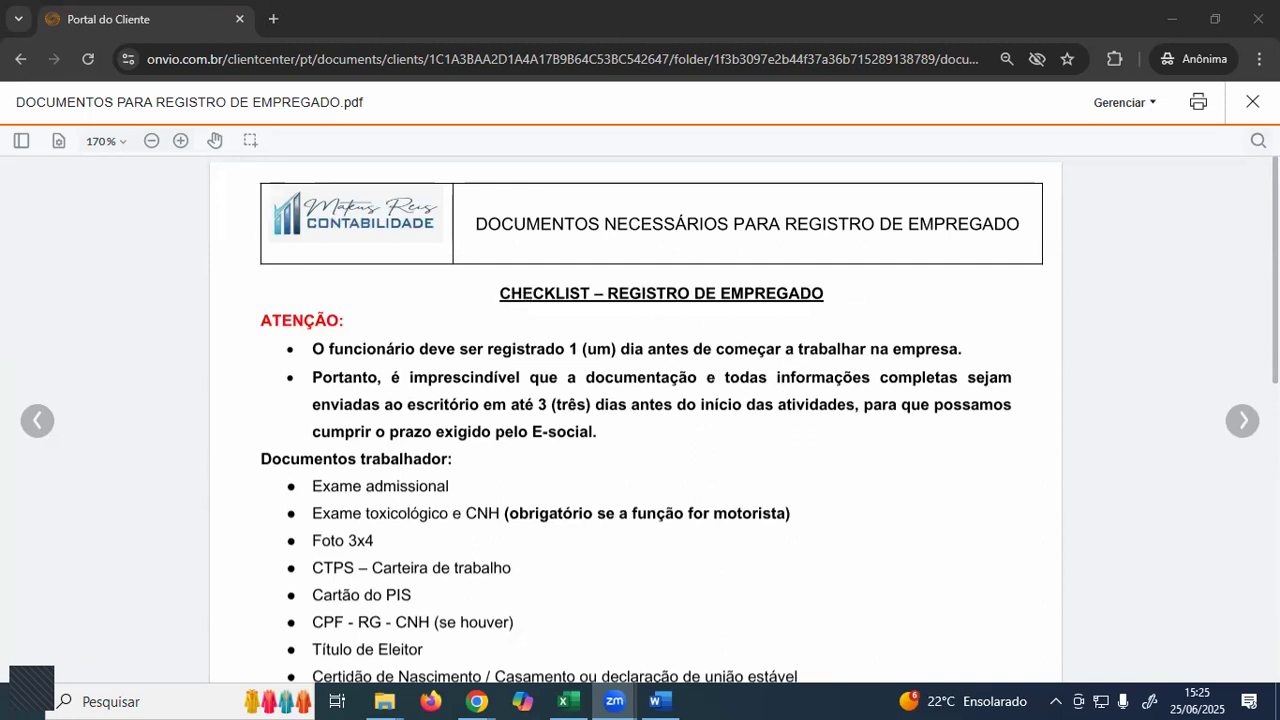
scroll(736, 409, down, 2)
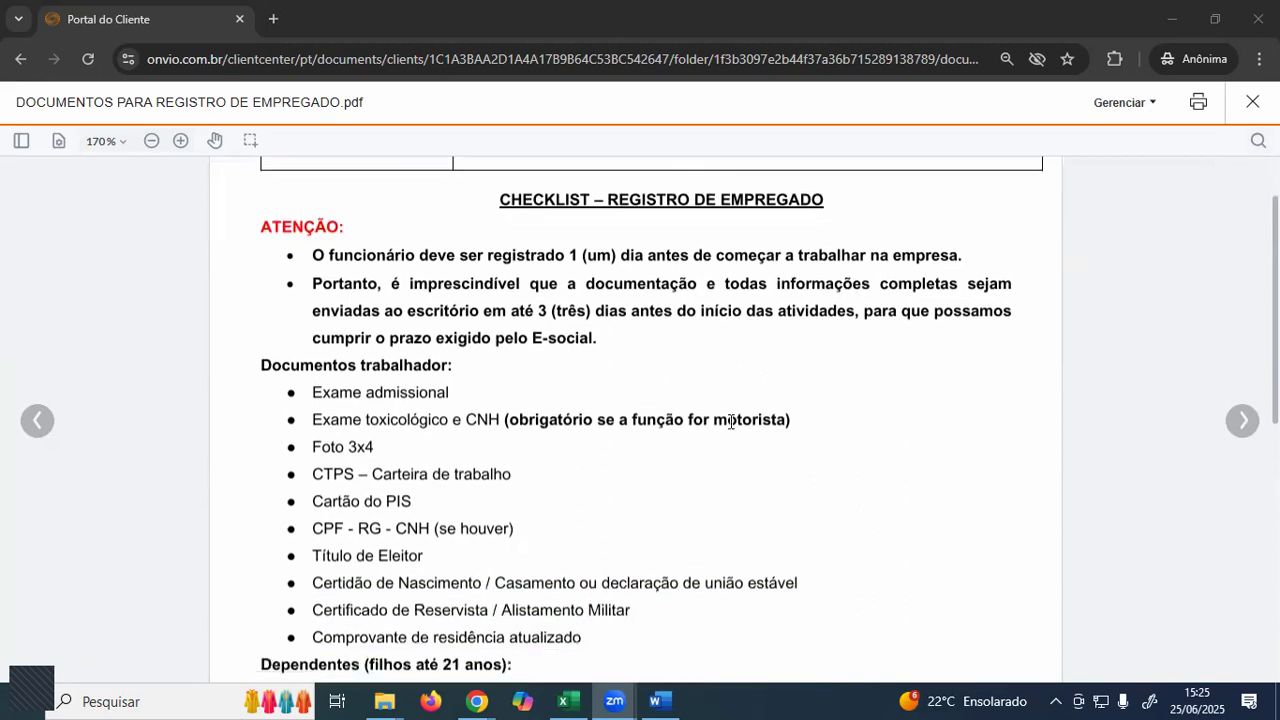
scroll(510, 440, down, 1)
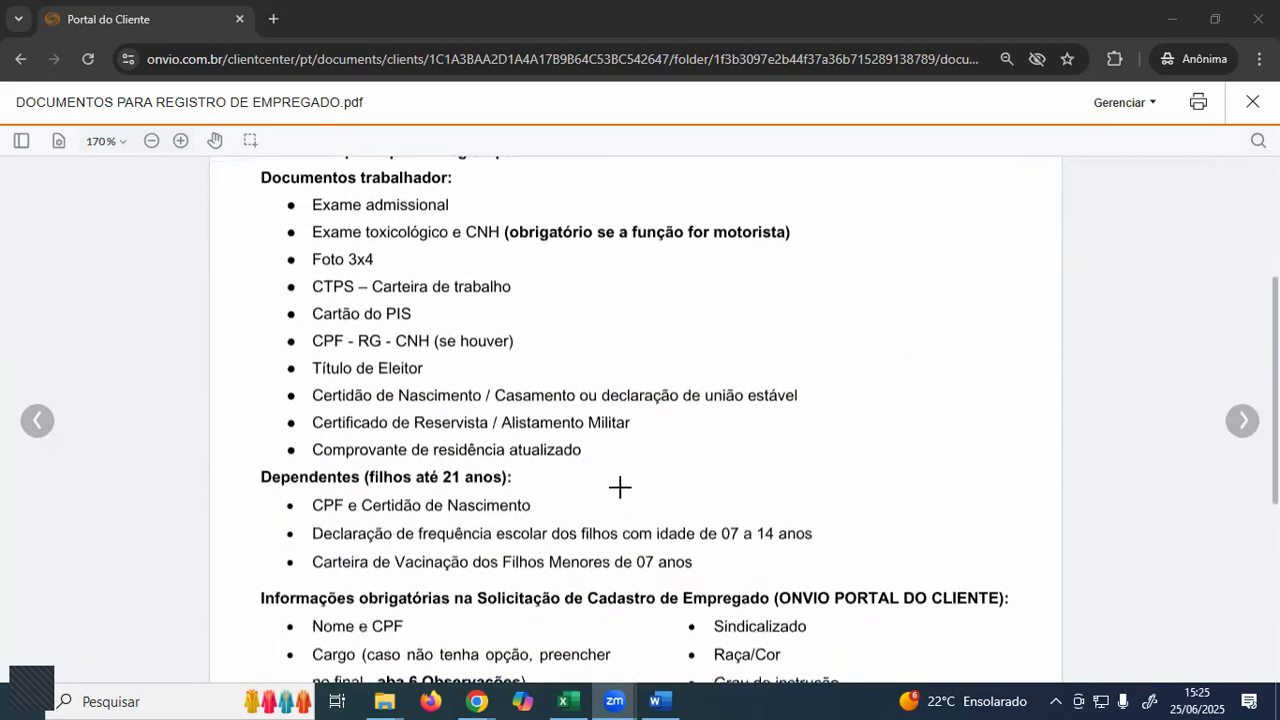
scroll(615, 488, up, 1)
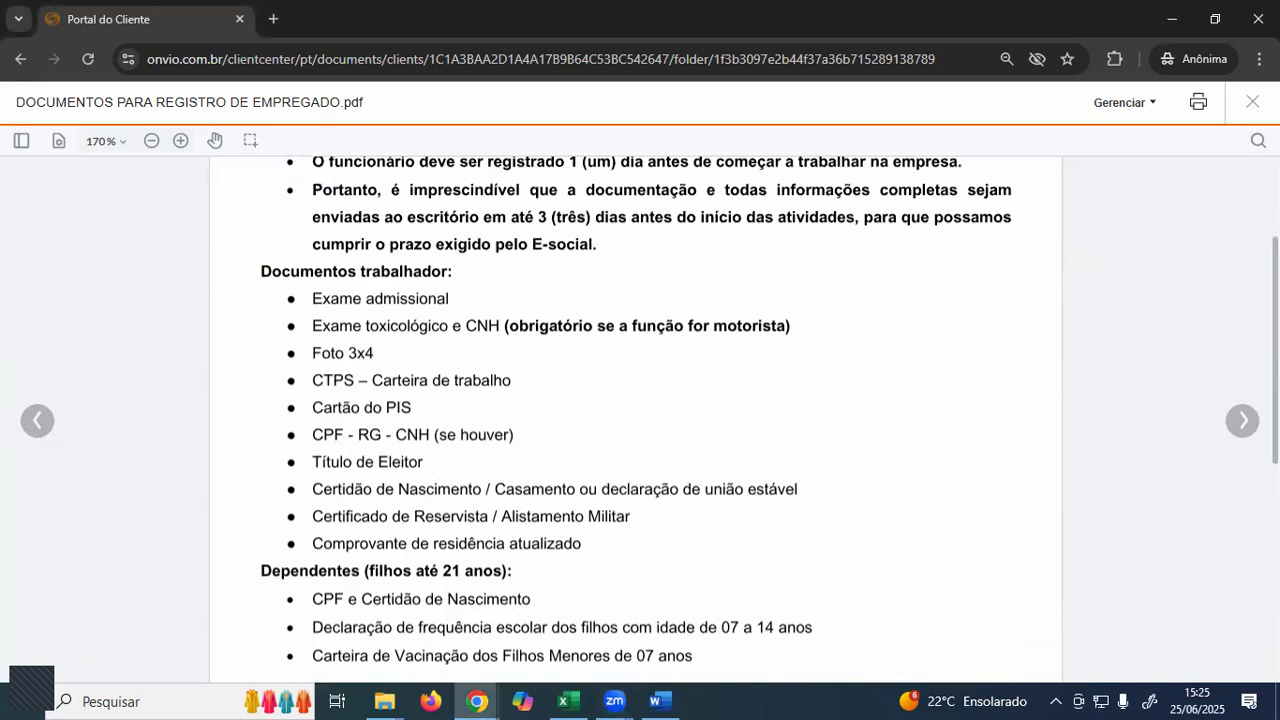
click(1251, 106)
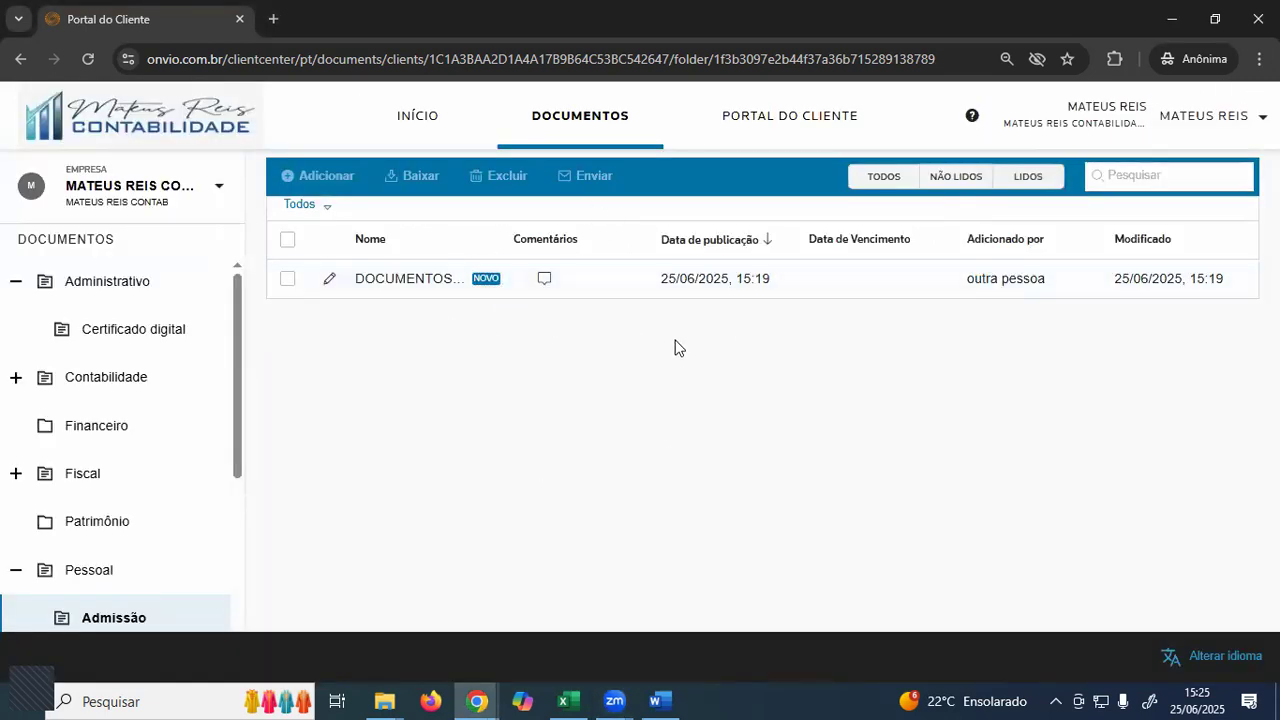
- Go back to the service request types and open the Cadastro de Empregado requests list
click(797, 120)
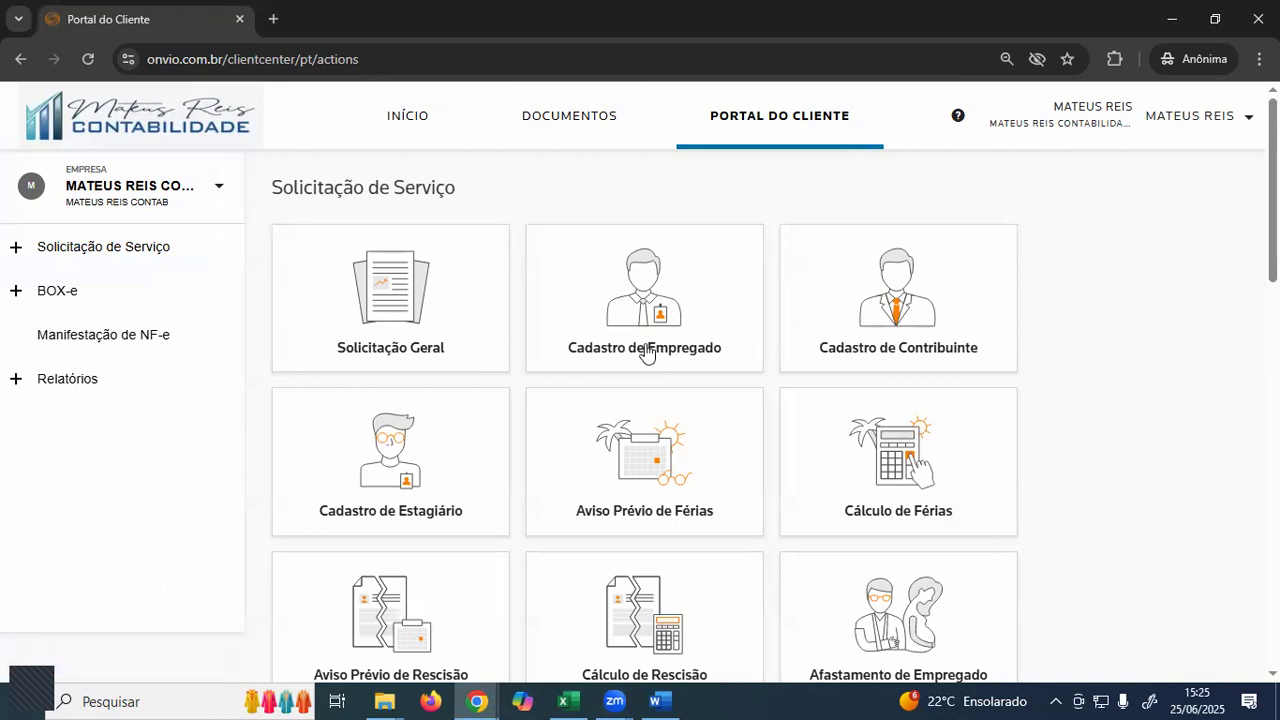
click(646, 352)
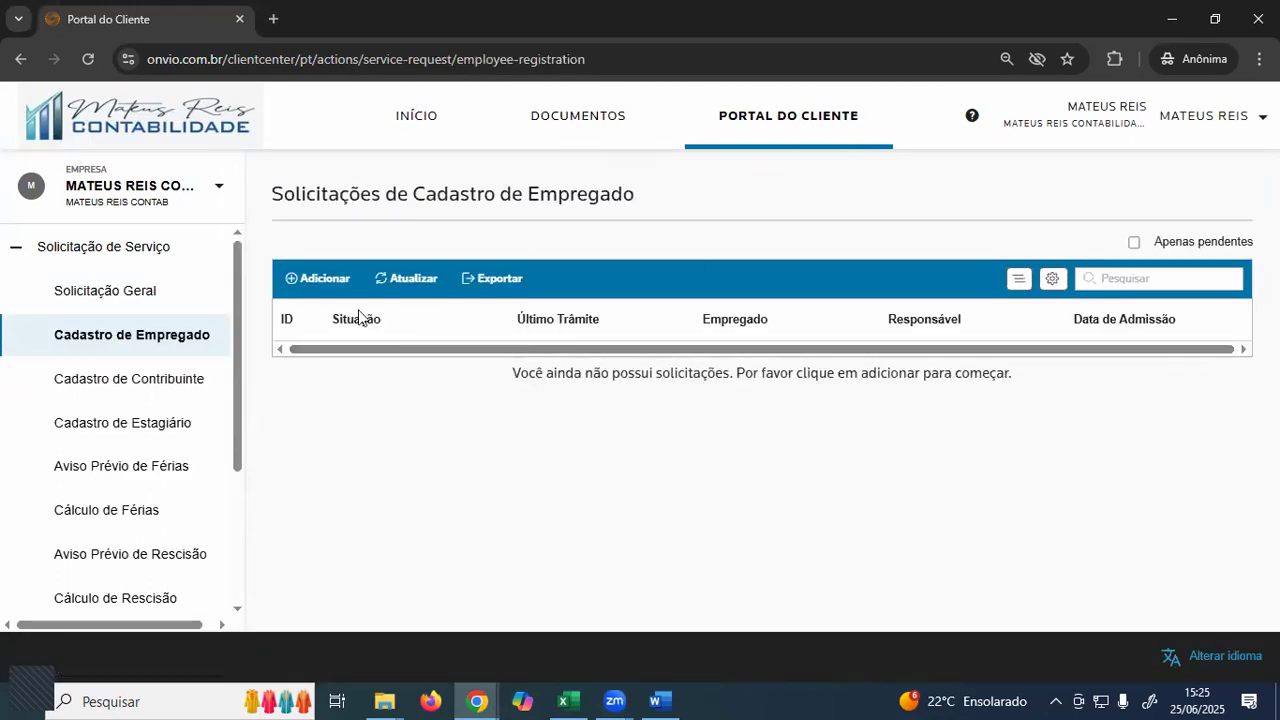
- Open a blank employee registration form, visit the Nome and CPF fields, then switch to Word
click(314, 286)
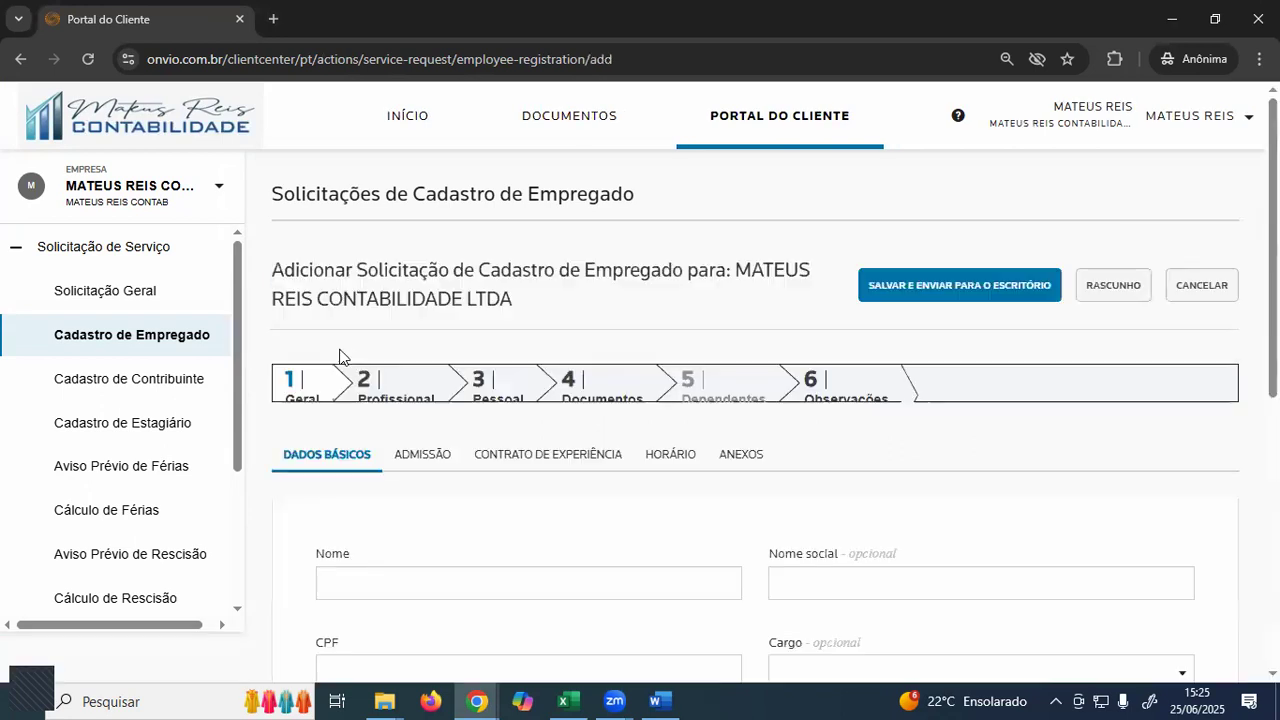
scroll(831, 326, down, 2)
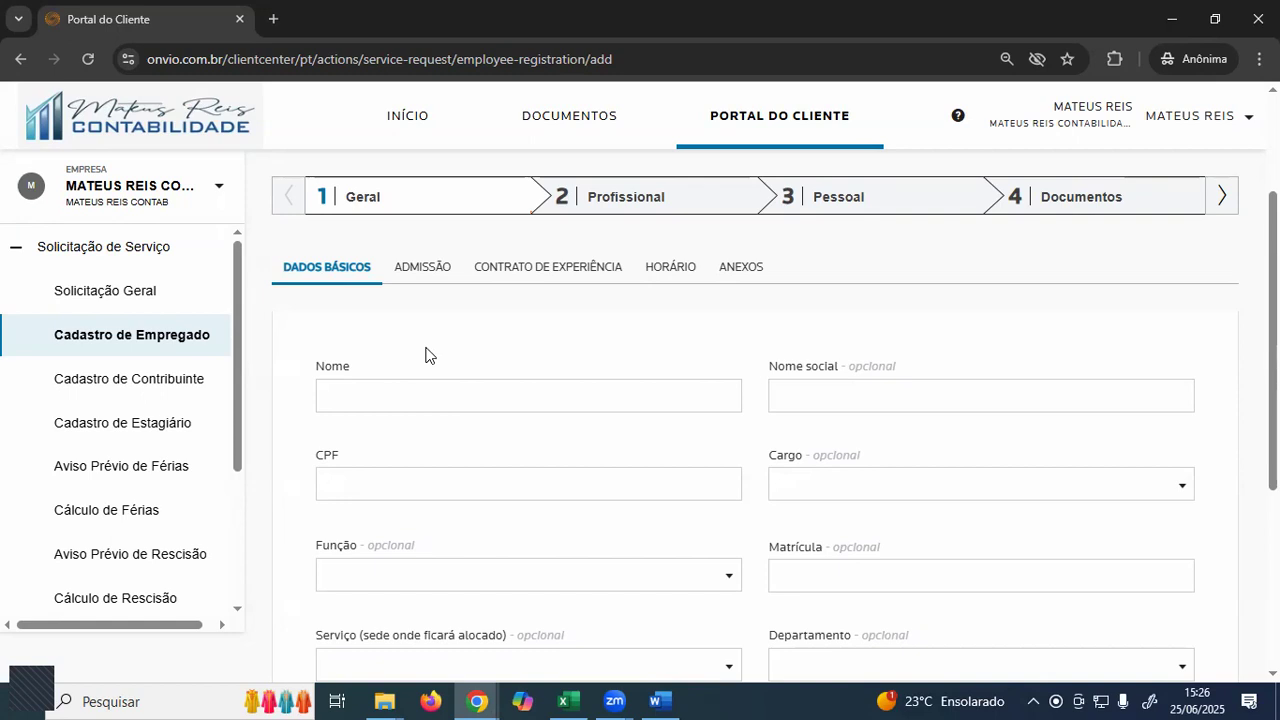
click(417, 393)
scroll(417, 370, down, 1)
scroll(390, 320, up, 2)
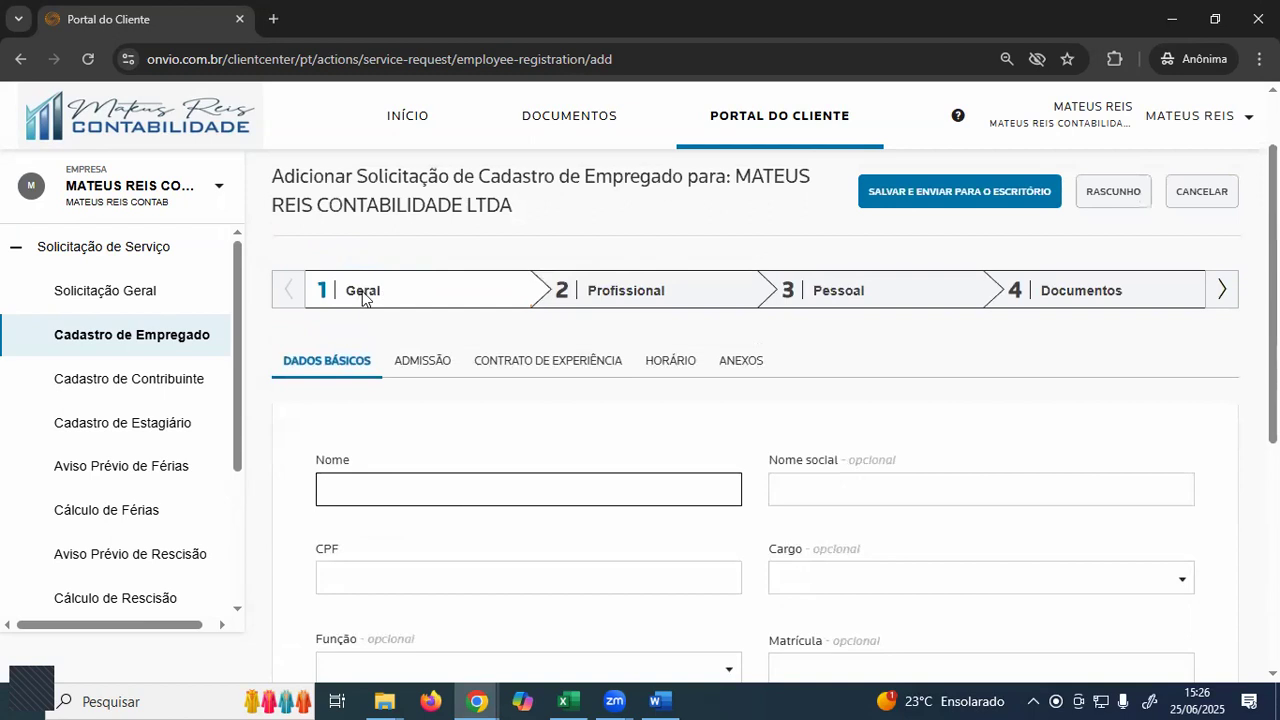
scroll(325, 385, down, 1)
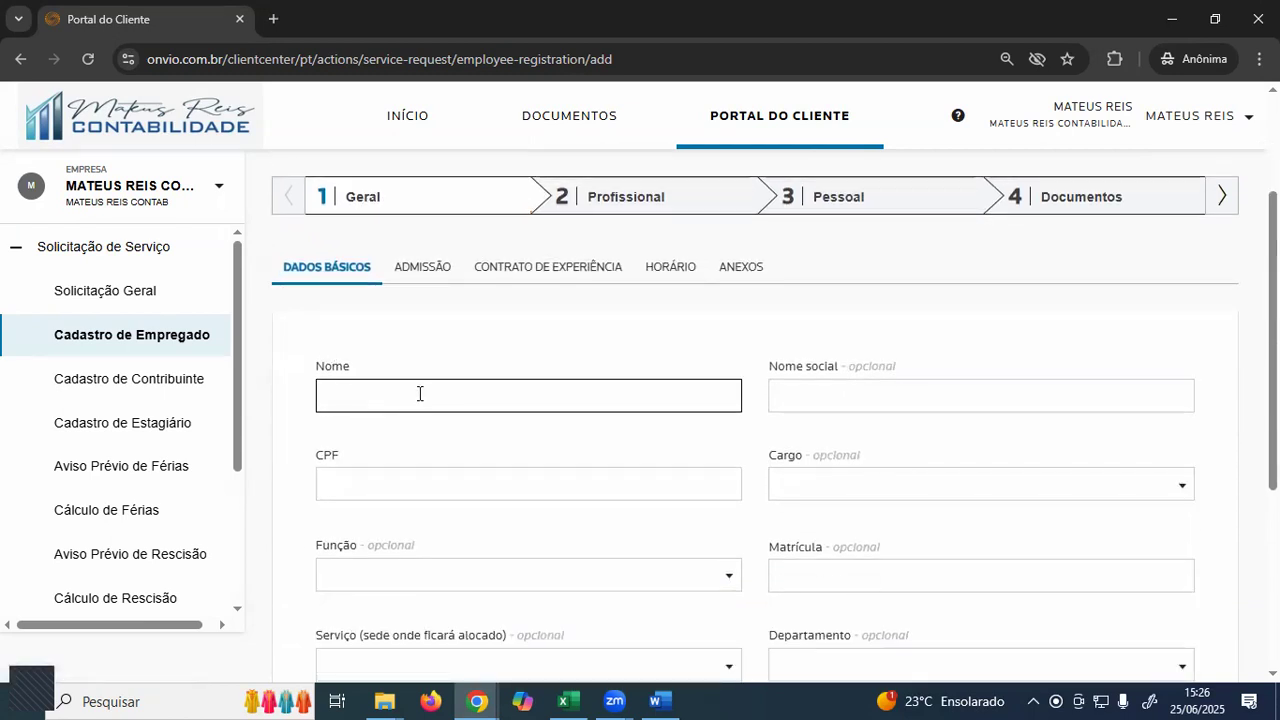
scroll(415, 426, down, 1)
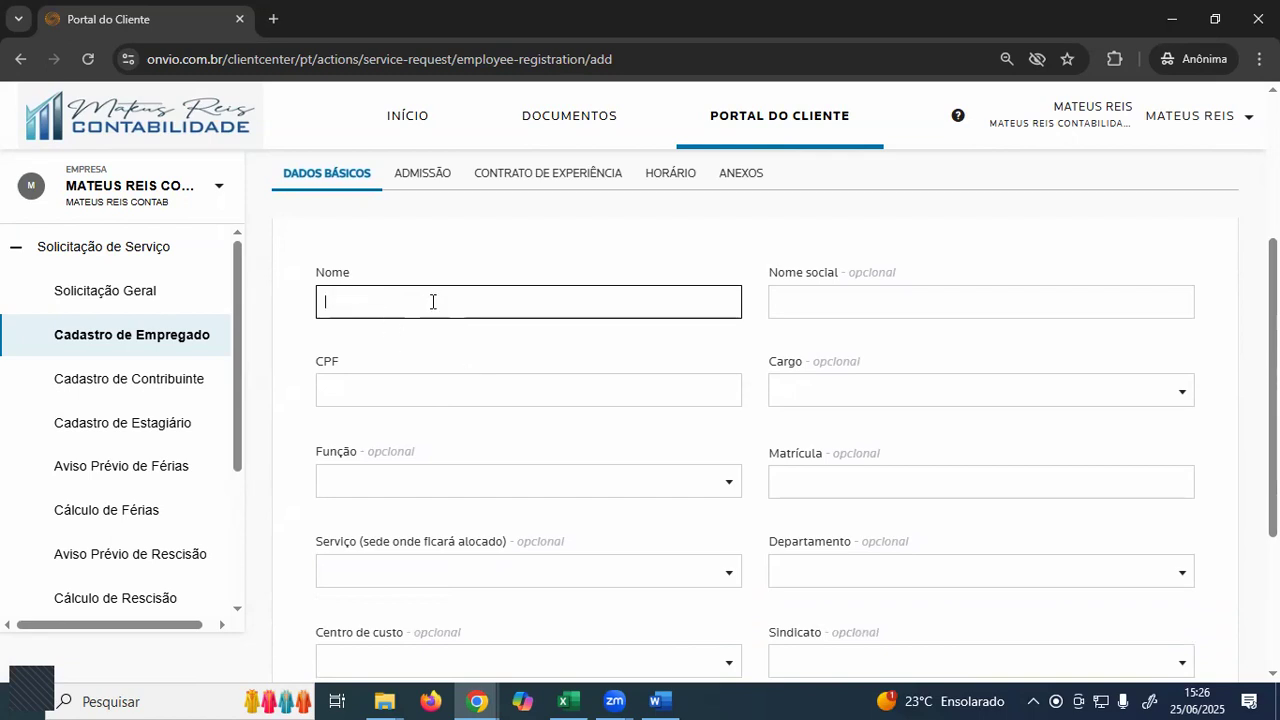
click(383, 402)
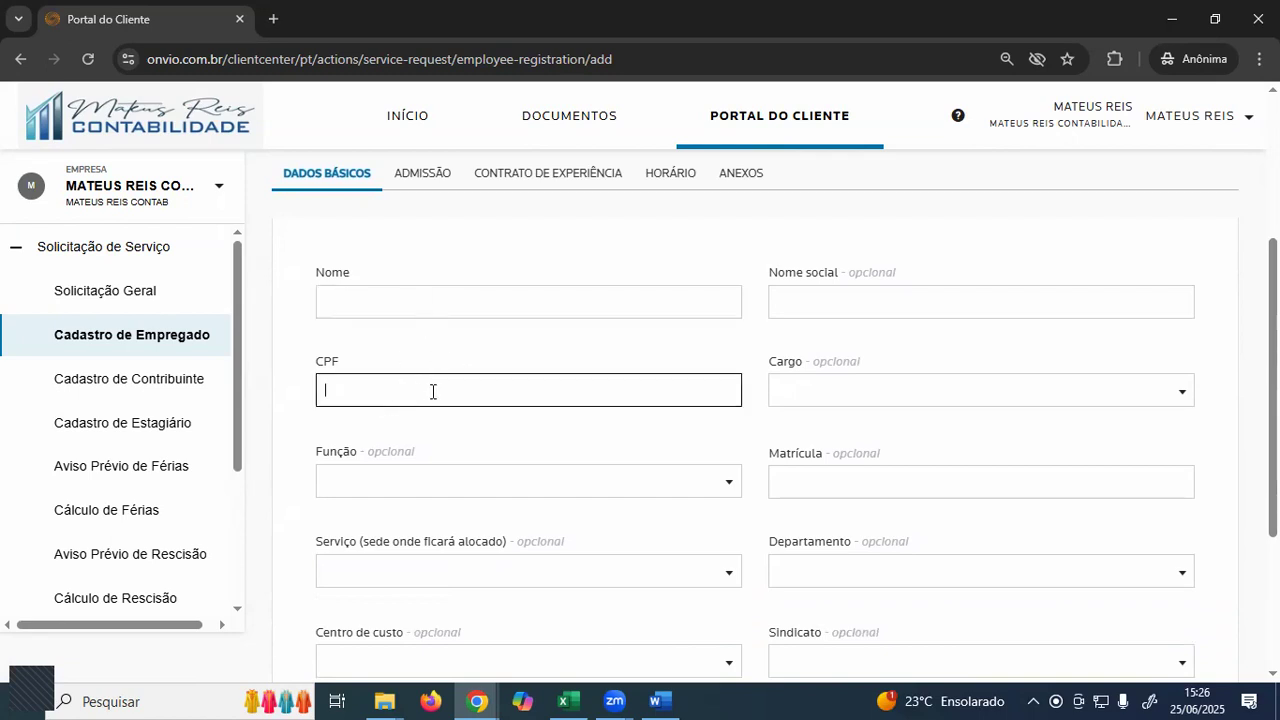
key(alt+Tab)
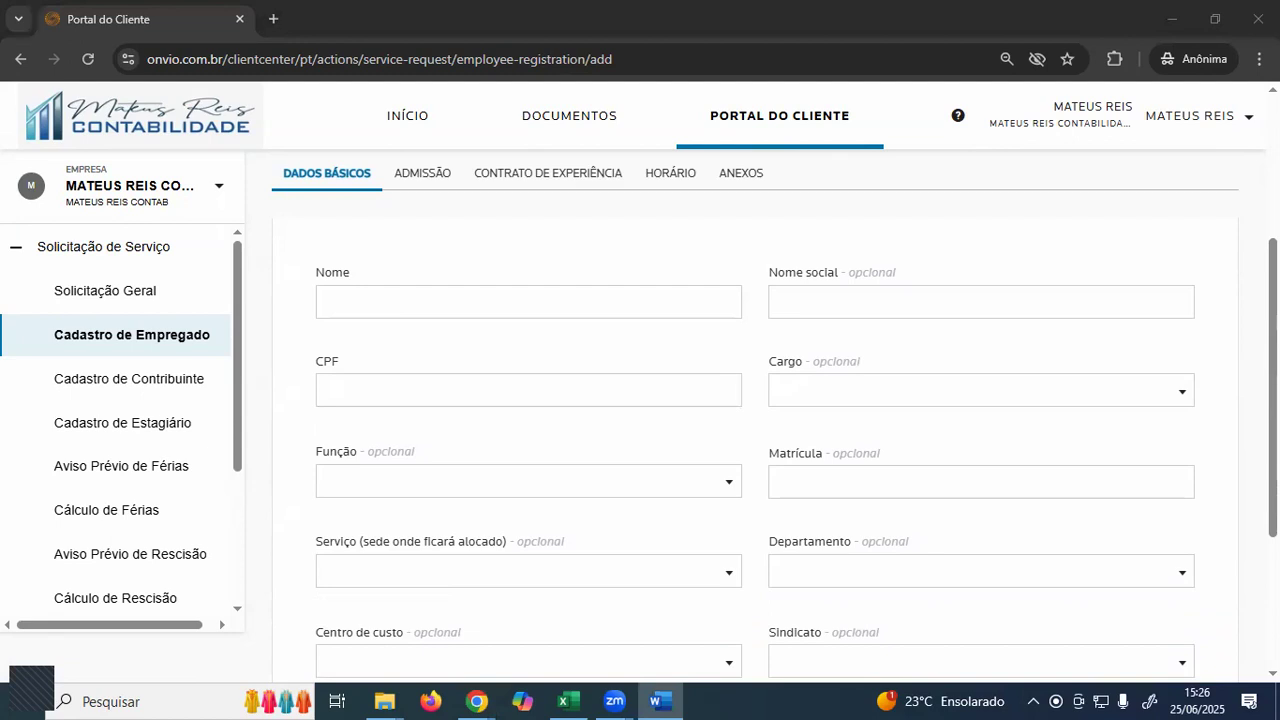
click(838, 398)
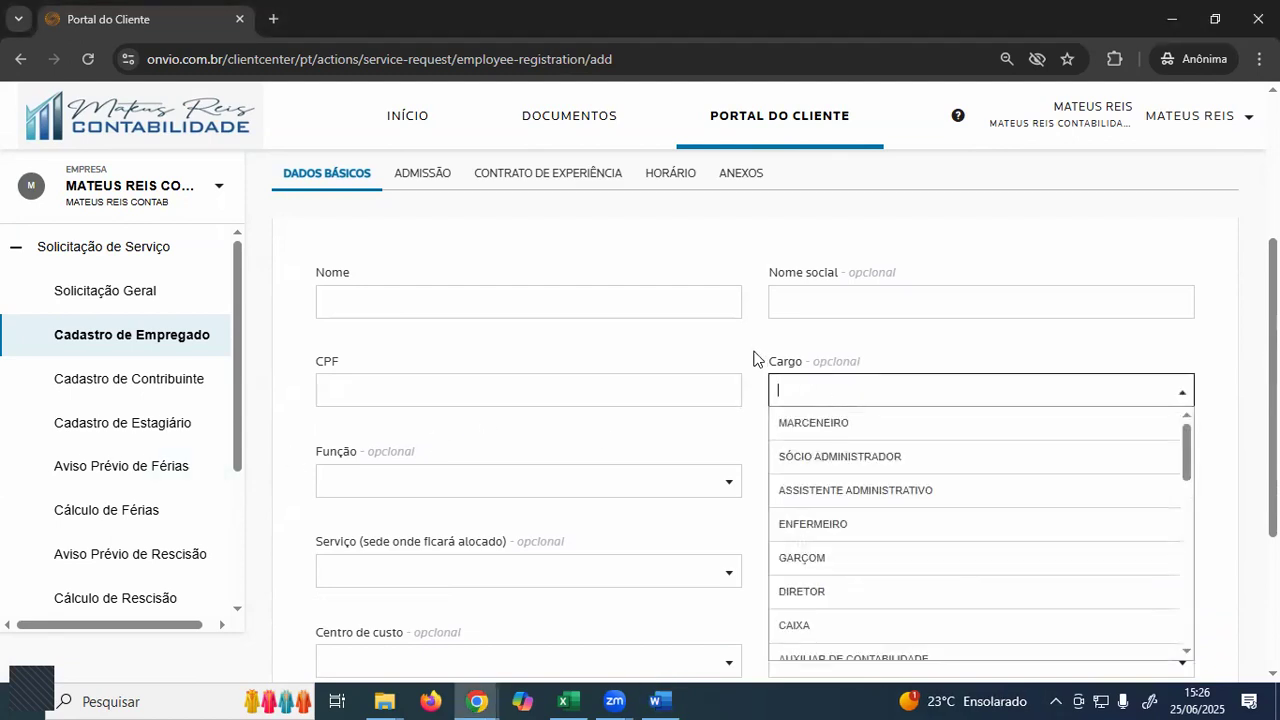
click(710, 485)
click(744, 414)
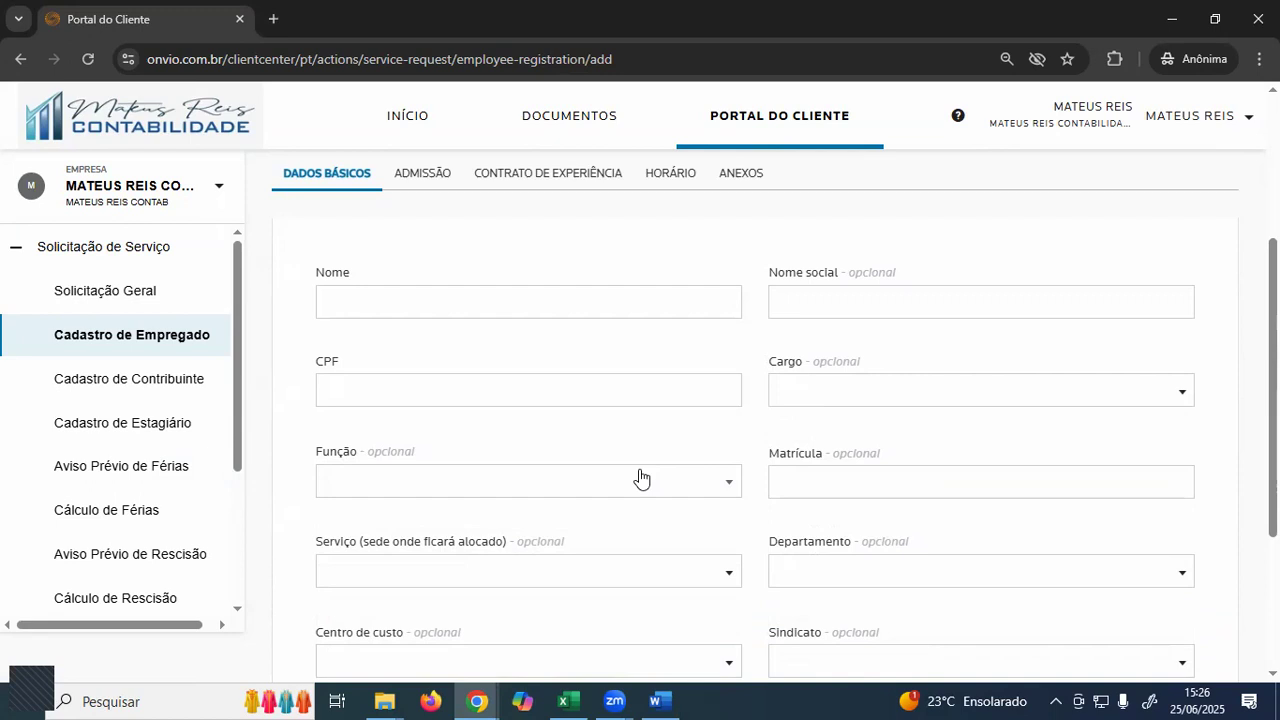
click(849, 395)
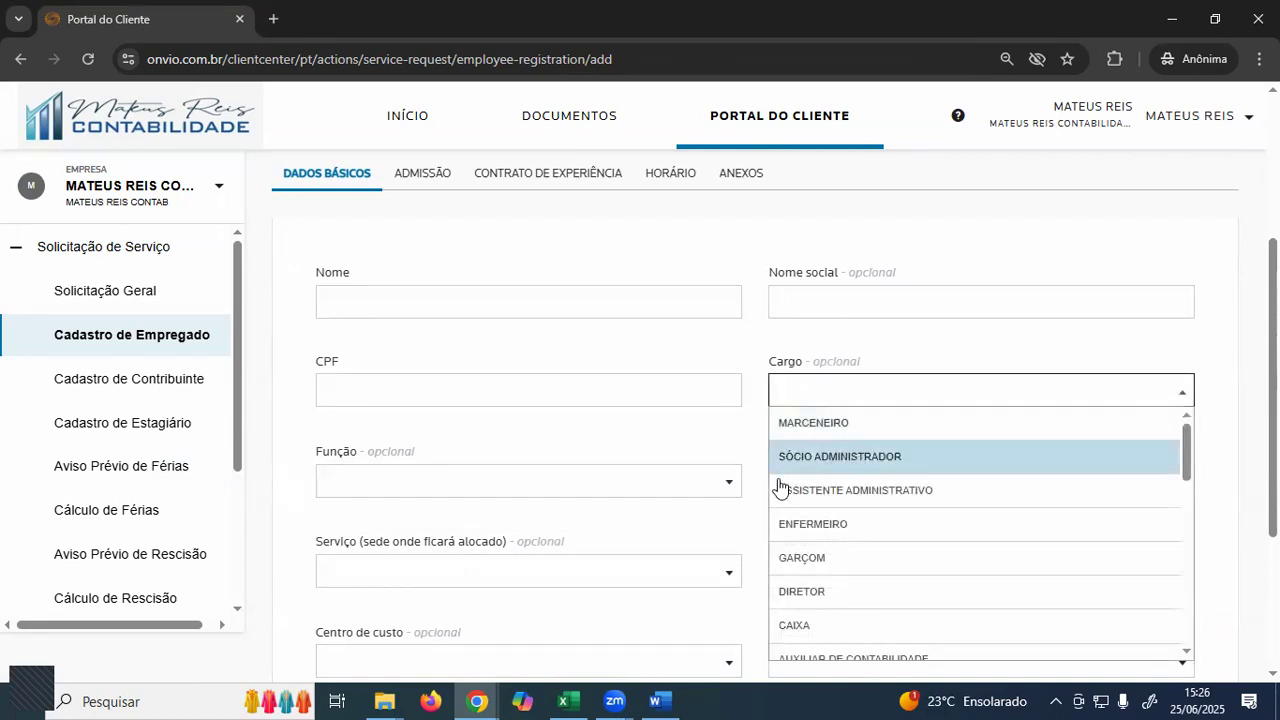
click(743, 457)
click(829, 400)
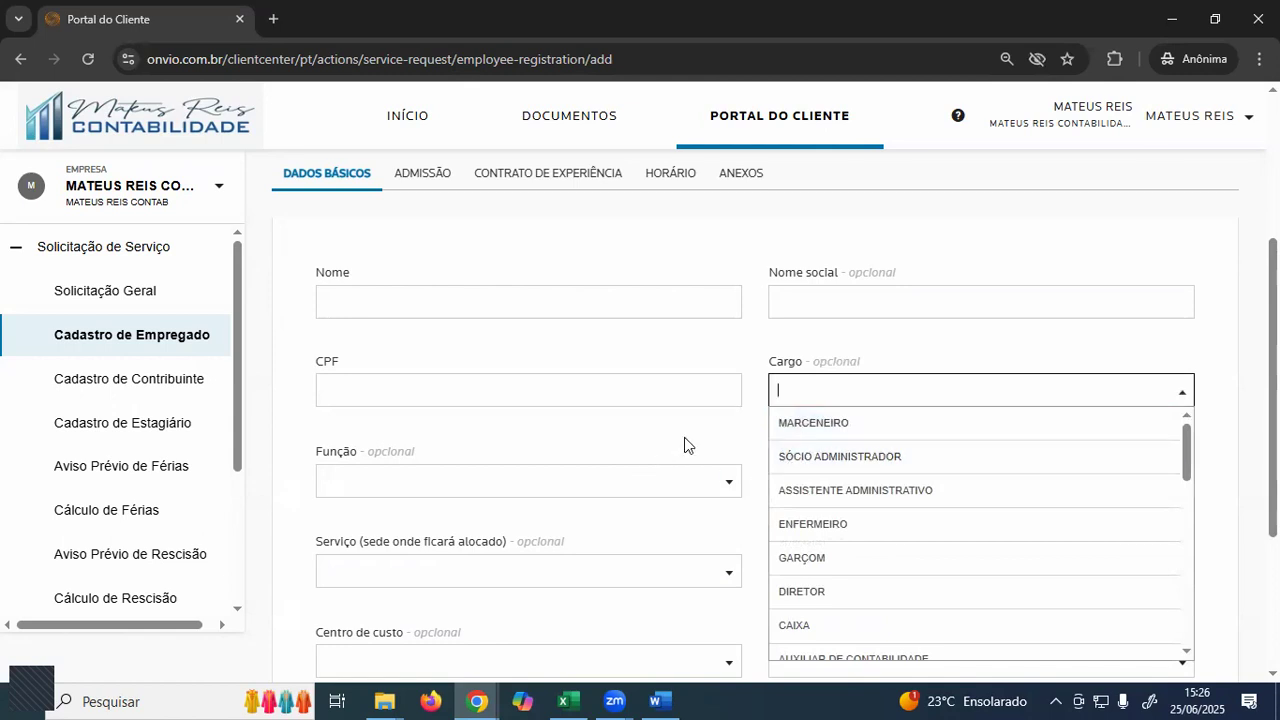
click(740, 450)
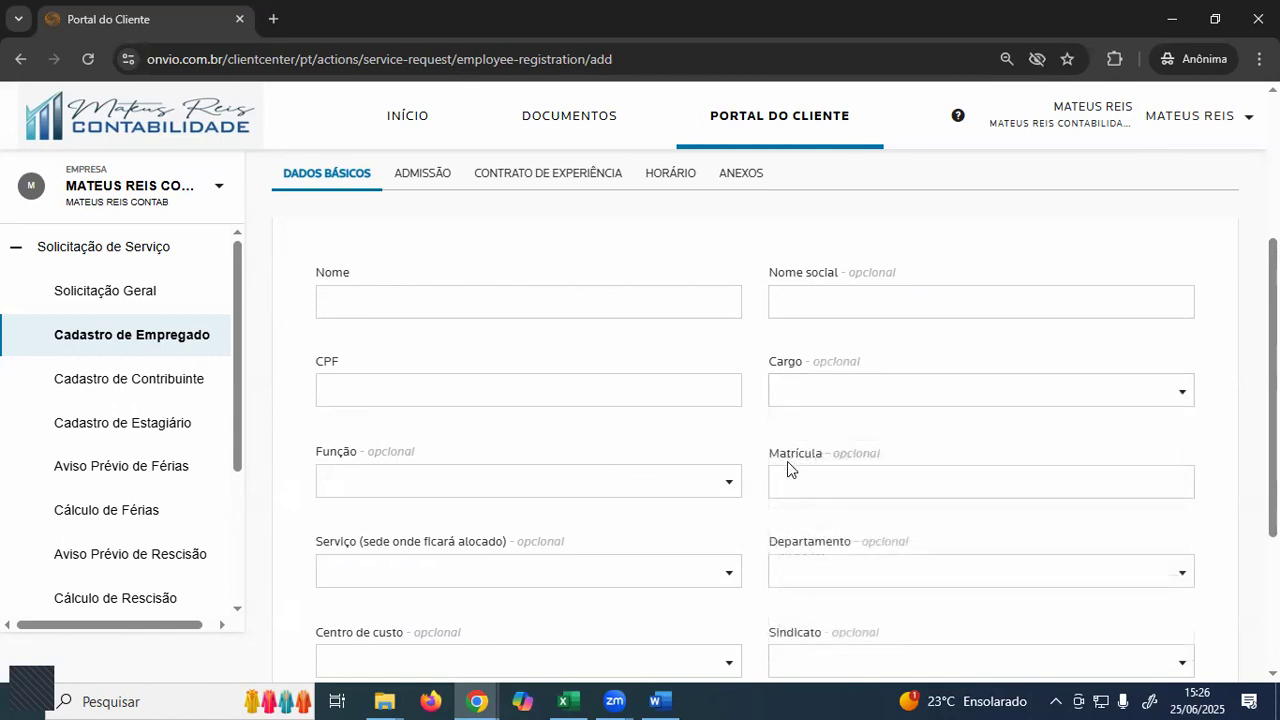
click(823, 397)
scroll(840, 520, down, 3)
scroll(845, 535, down, 10)
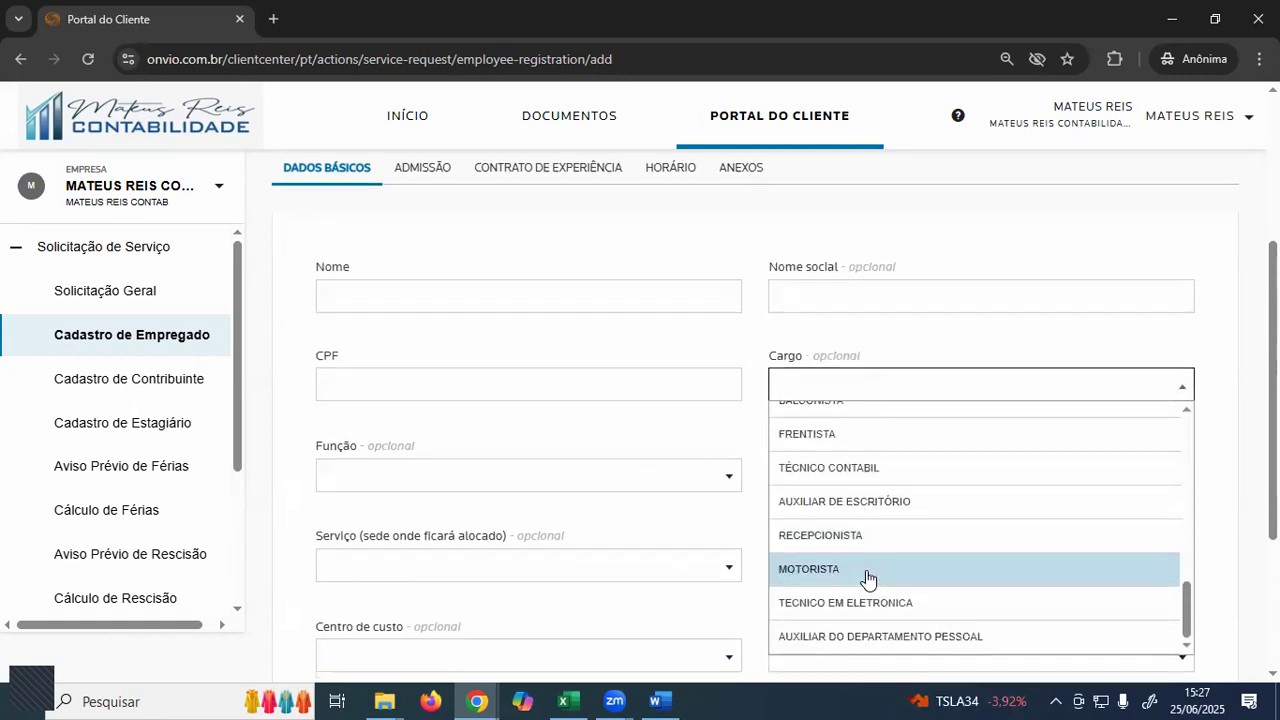
scroll(893, 520, up, 10)
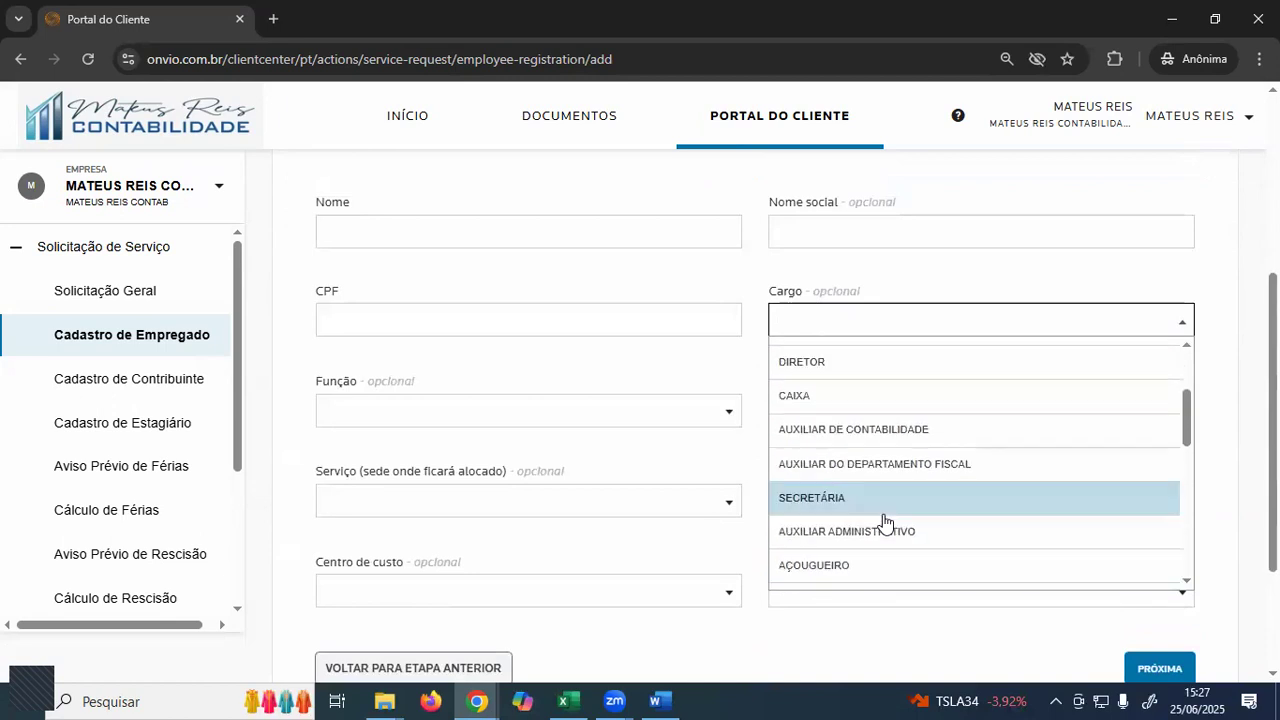
scroll(697, 491, up, 2)
click(665, 545)
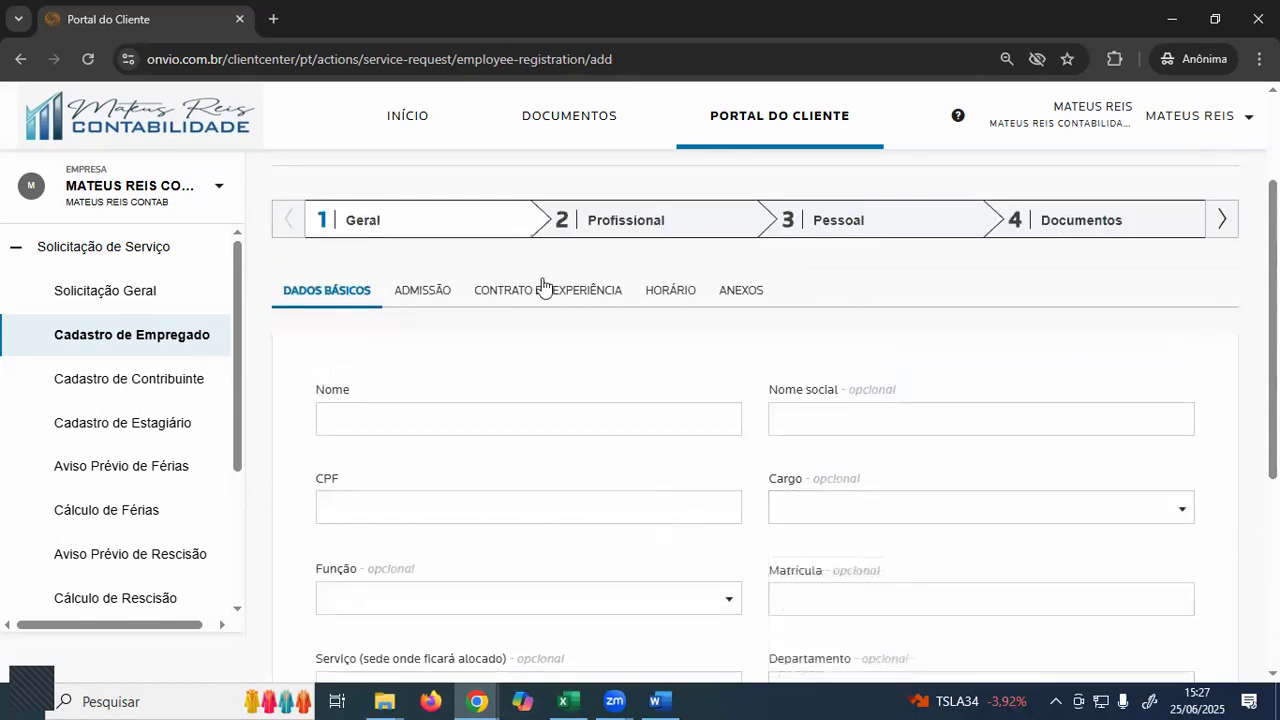
click(1224, 226)
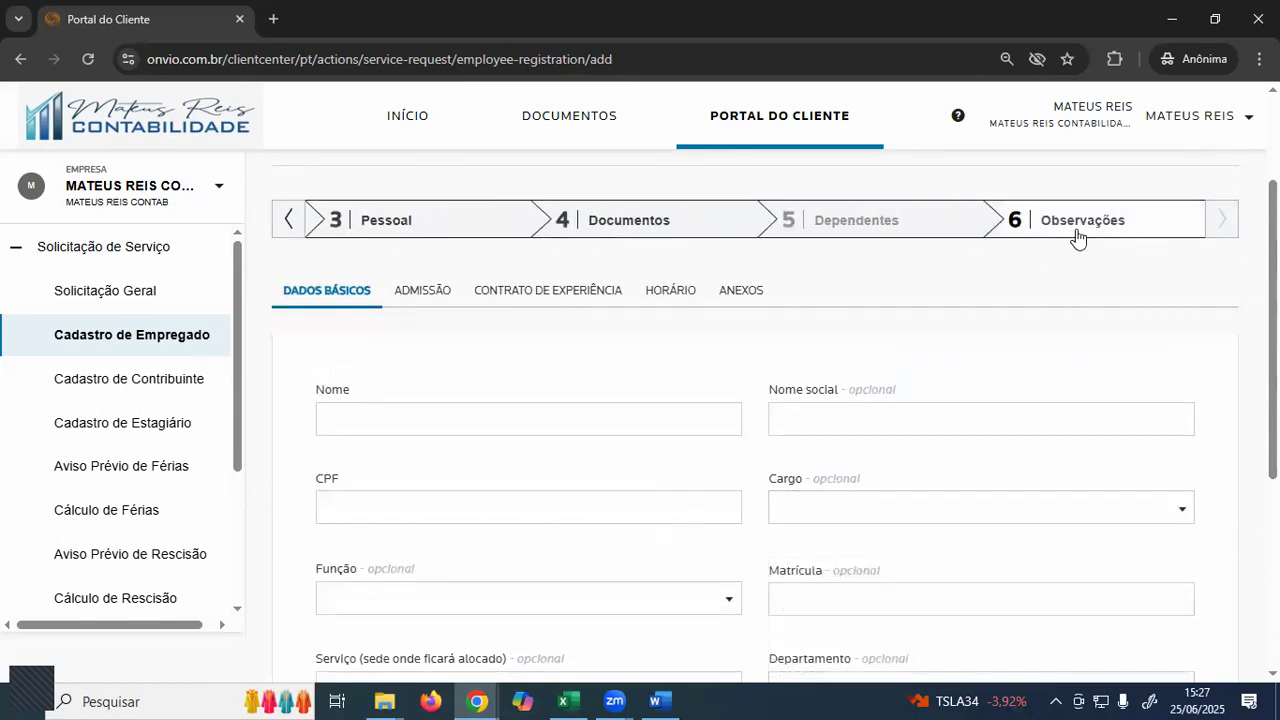
click(298, 230)
scroll(780, 457, down, 1)
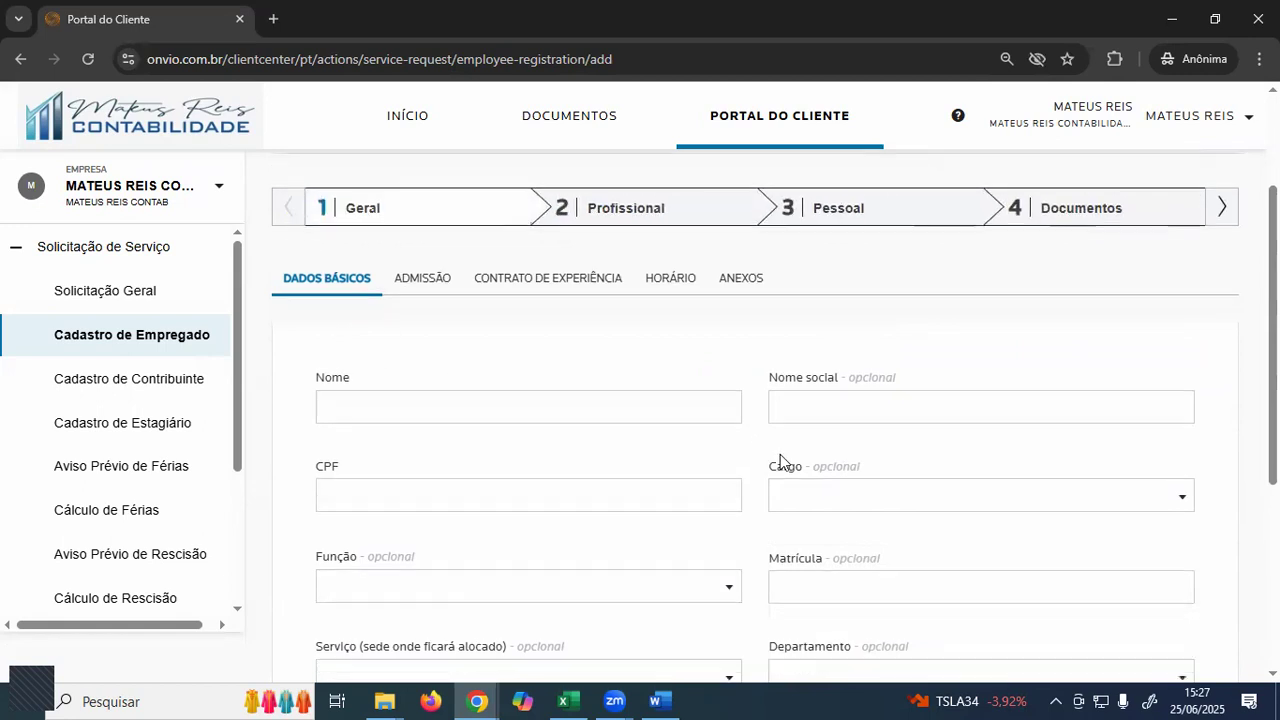
click(838, 428)
scroll(1211, 350, down, 1)
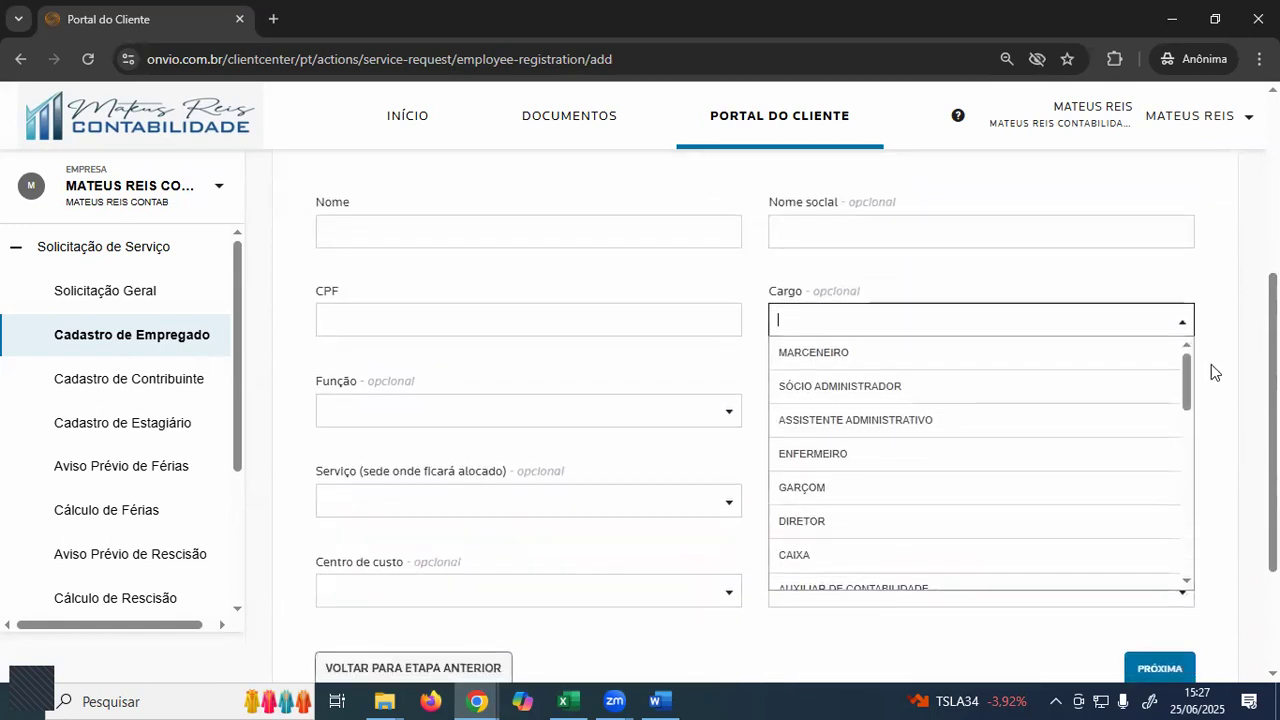
scroll(1030, 468, down, 1)
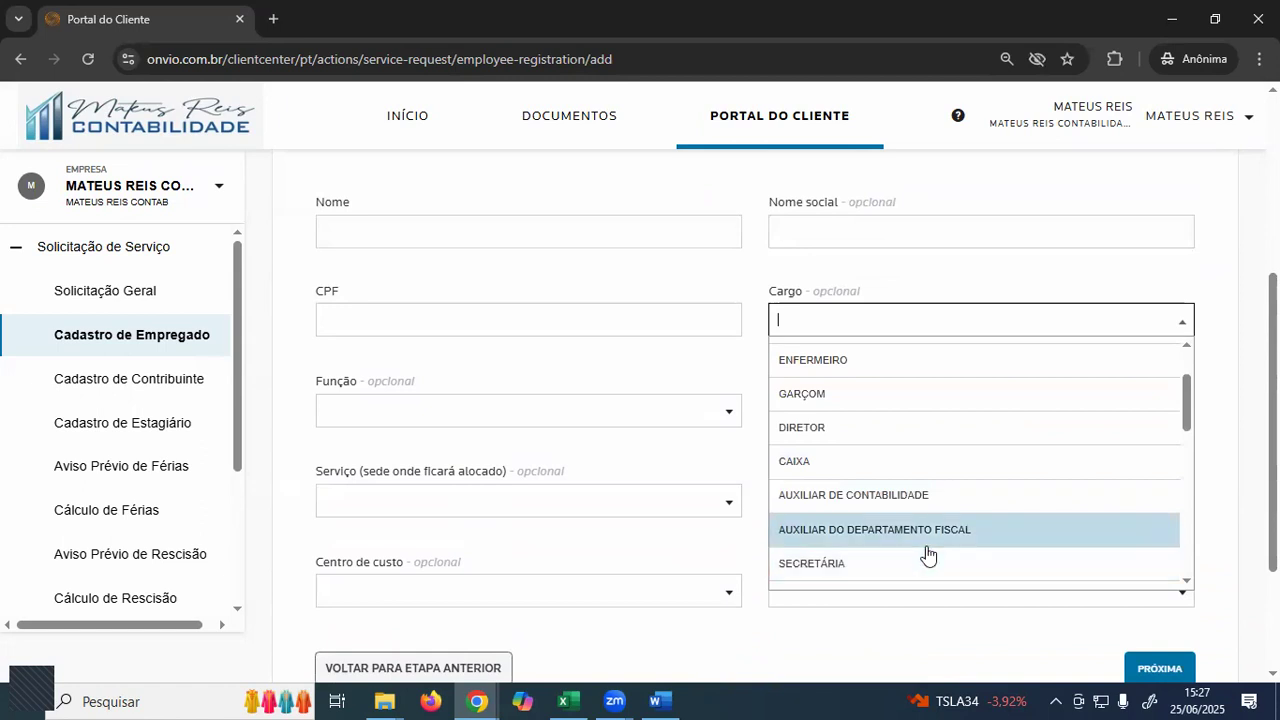
scroll(930, 550, down, 1)
click(885, 482)
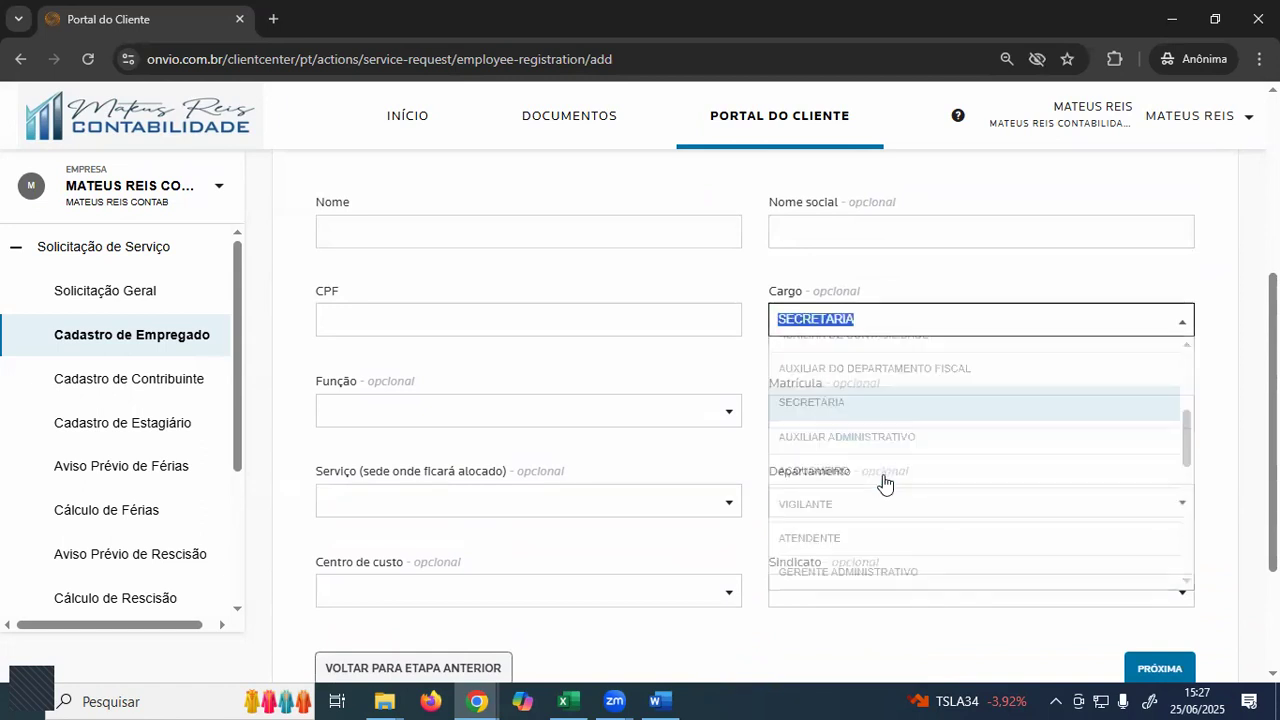
click(874, 333)
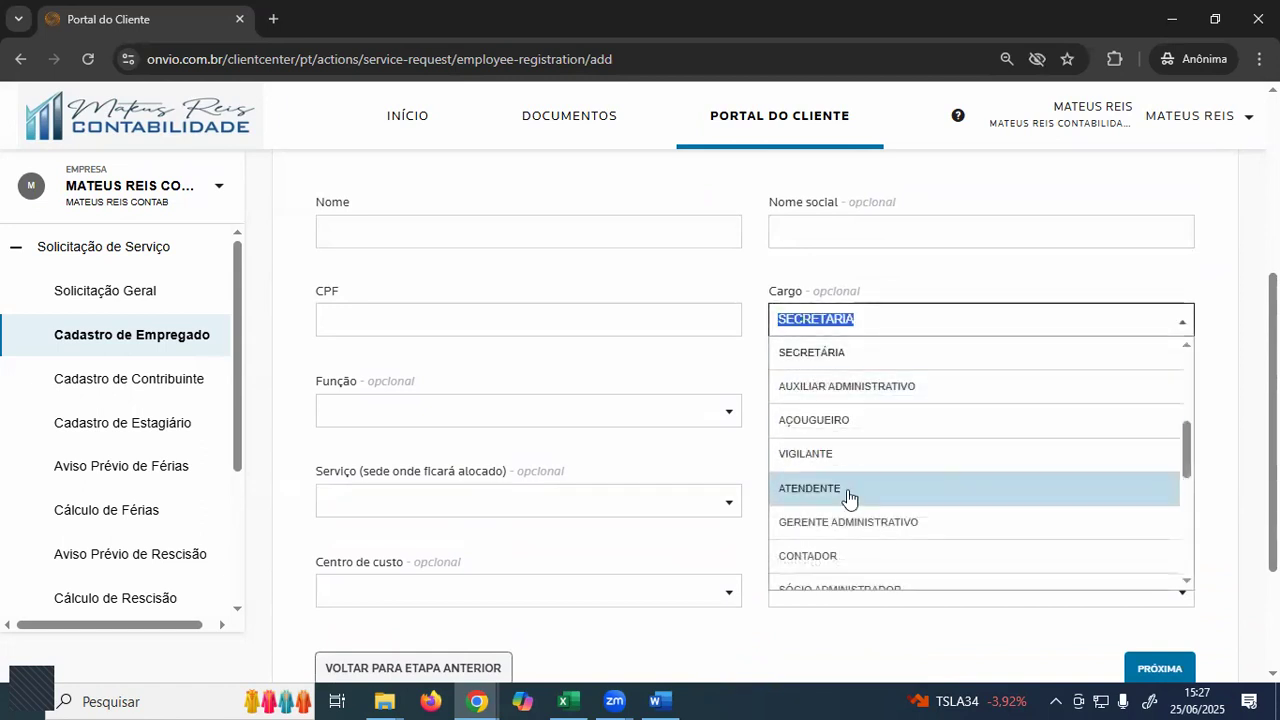
scroll(834, 545, down, 2)
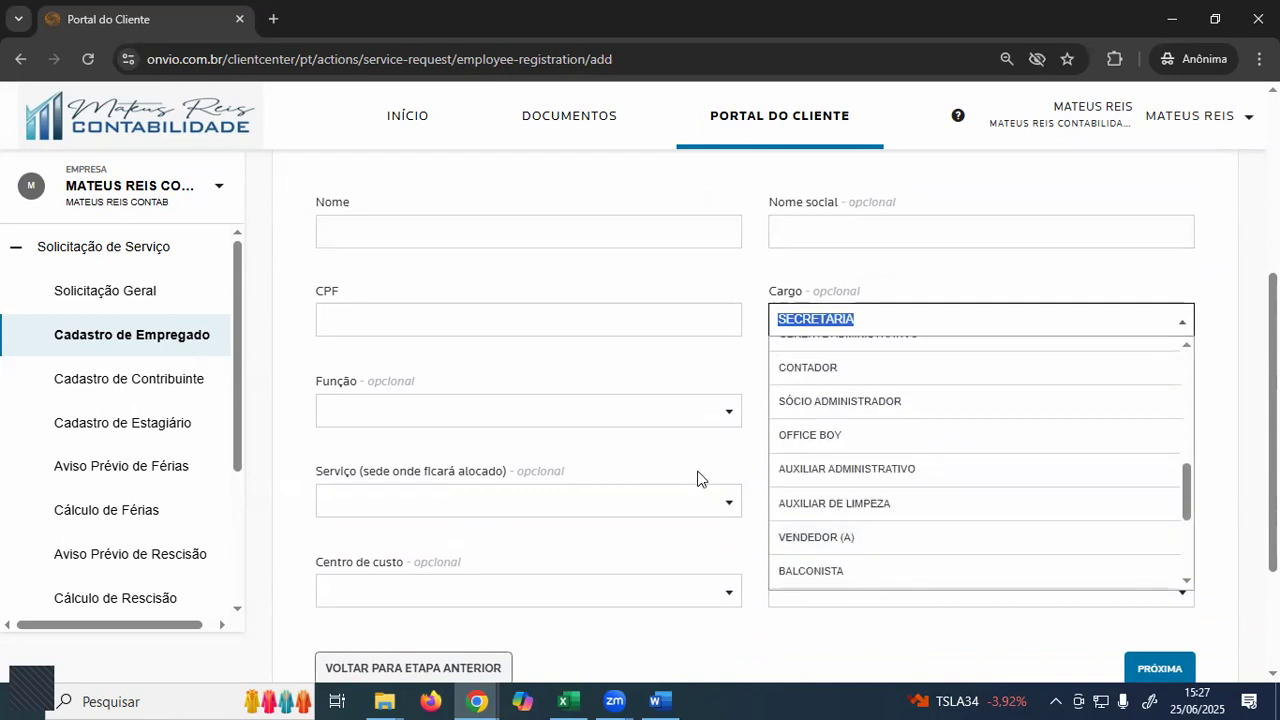
click(680, 410)
scroll(530, 455, down, 1)
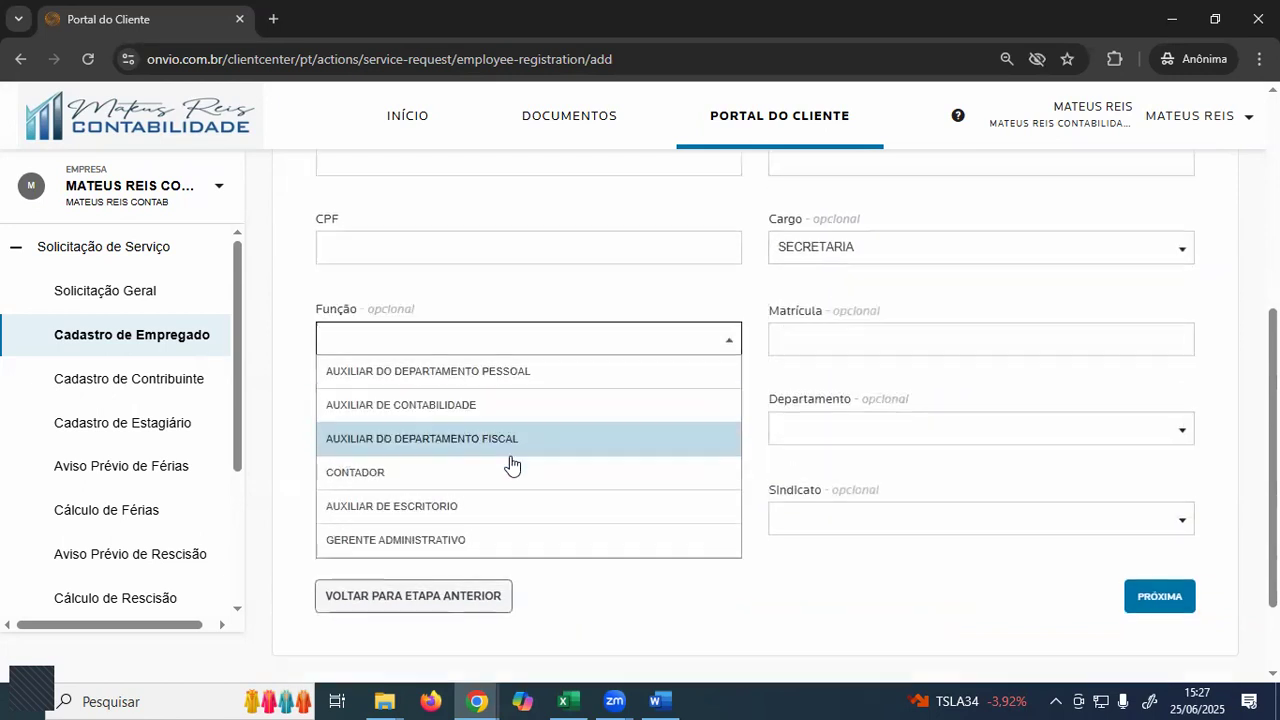
click(540, 251)
scroll(634, 317, up, 1)
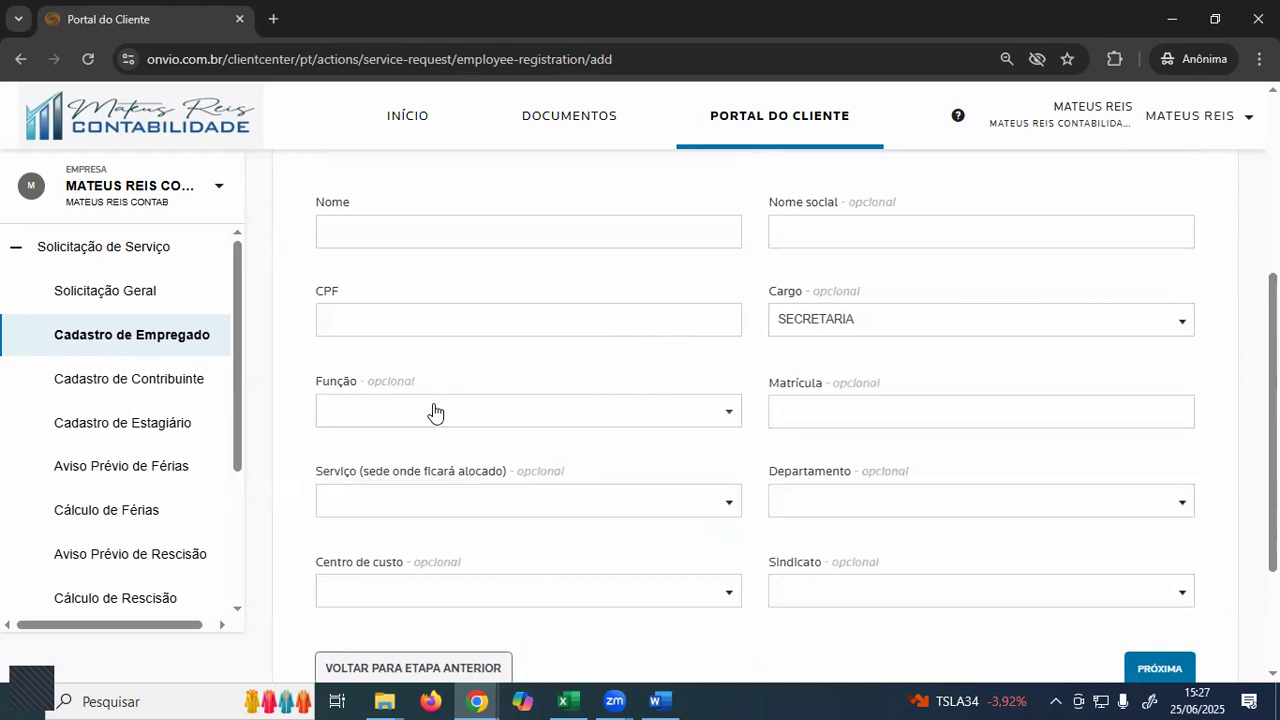
click(434, 409)
click(560, 408)
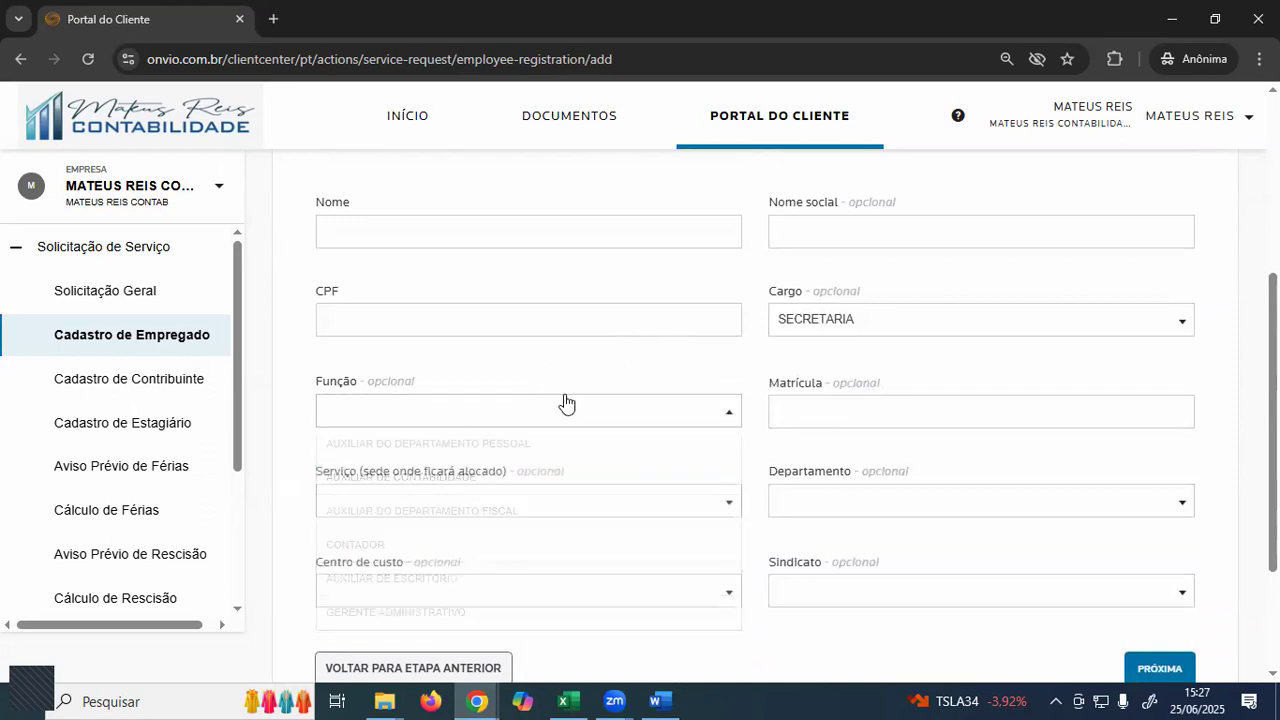
click(905, 328)
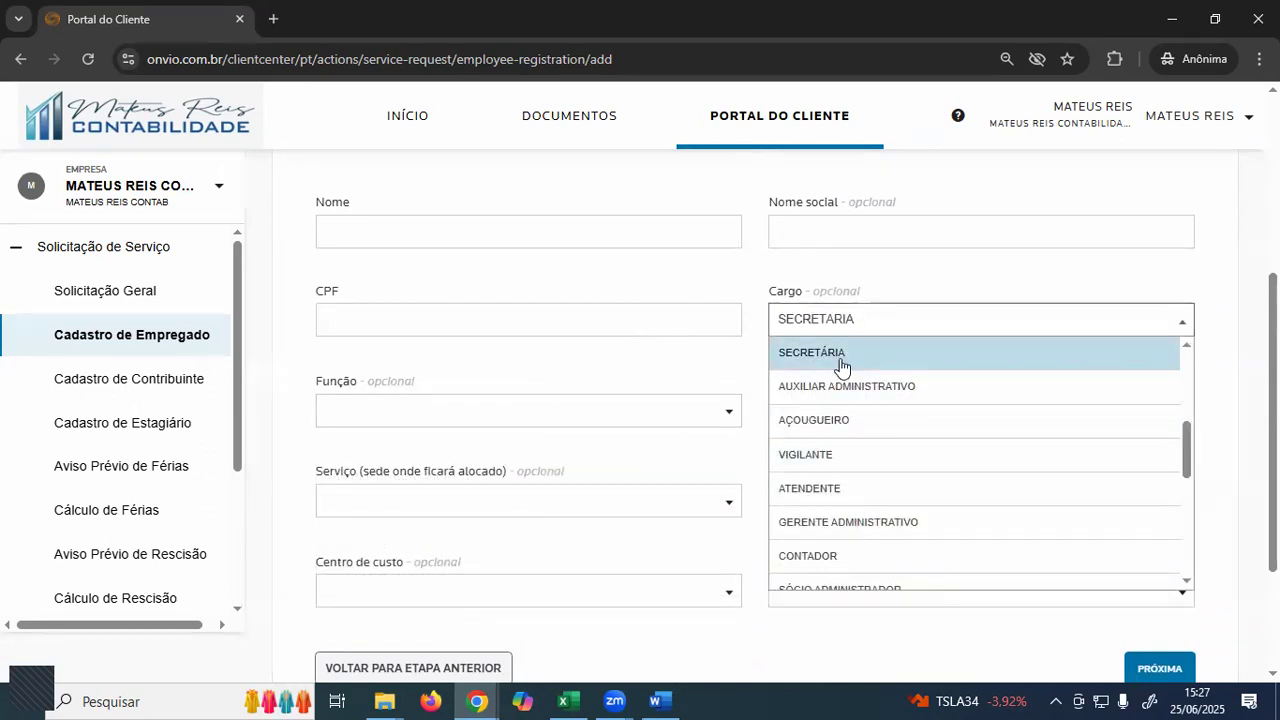
click(734, 357)
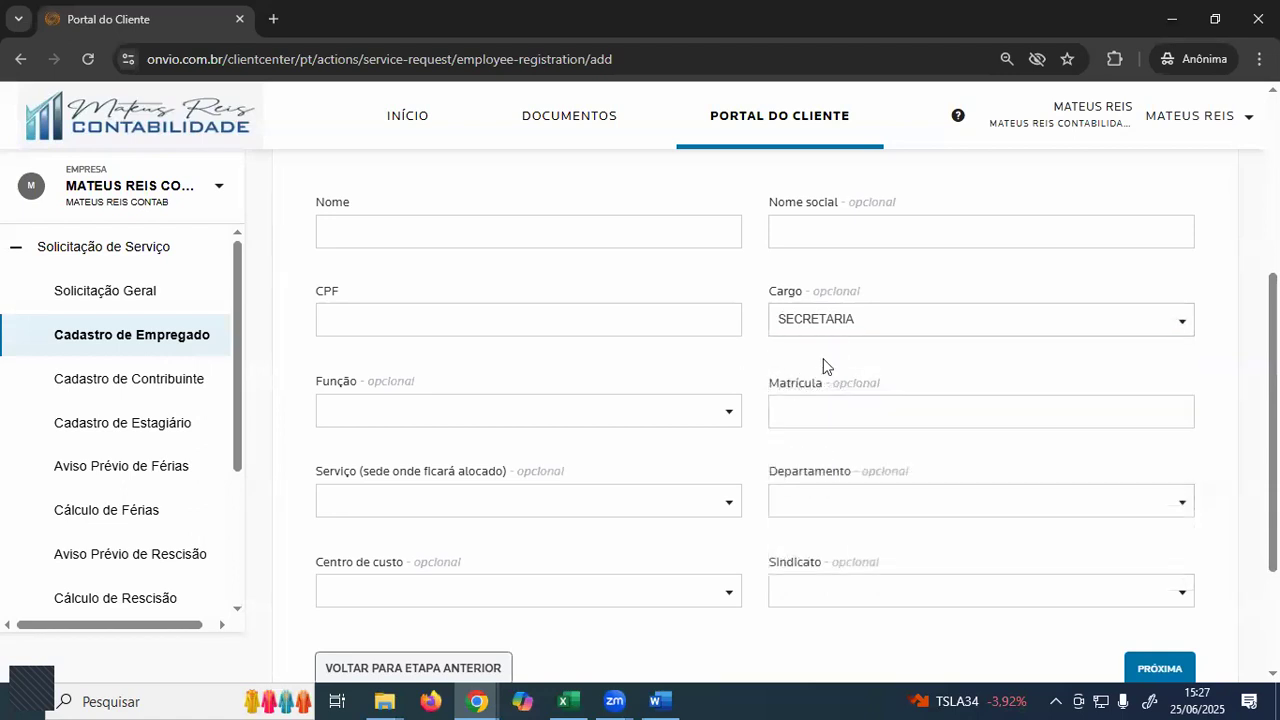
click(841, 337)
key(BackSpace)
click(716, 368)
- Review the Dados Básicos form and the step bar's later steps up to Observações
scroll(604, 360, up, 2)
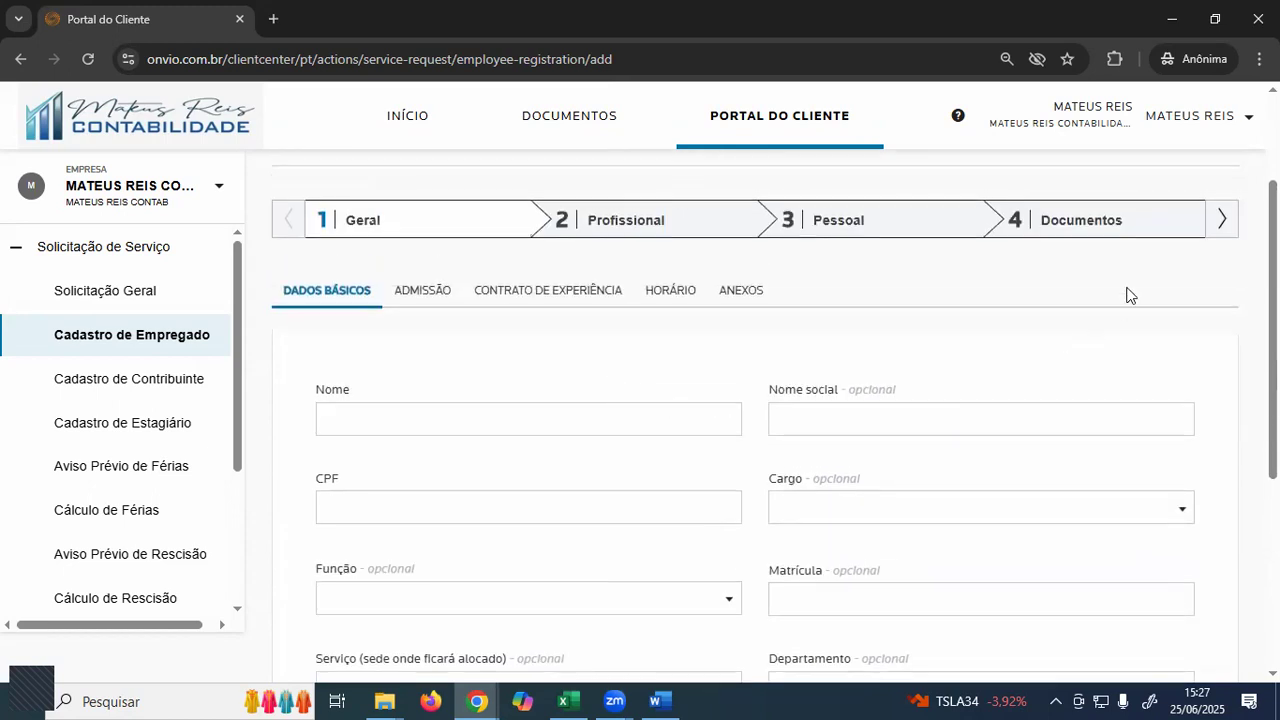
click(1220, 224)
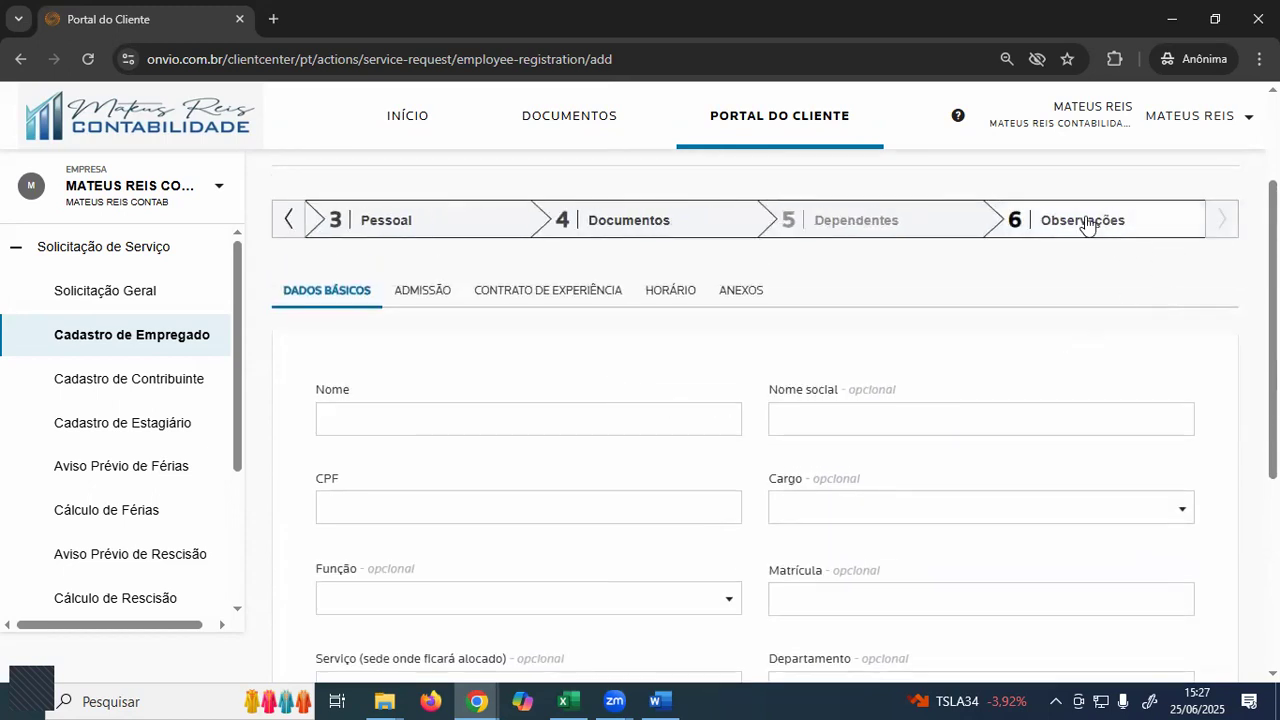
click(288, 222)
scroll(596, 375, down, 2)
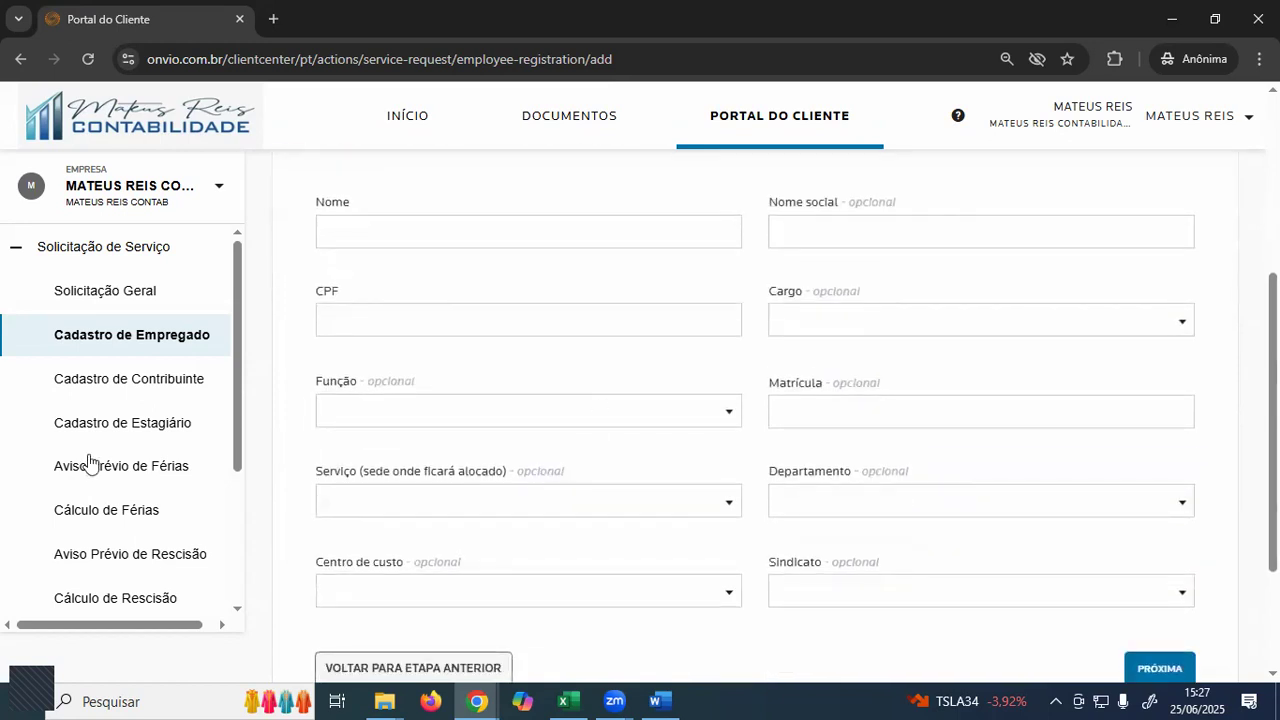
scroll(534, 449, up, 2)
scroll(513, 364, down, 1)
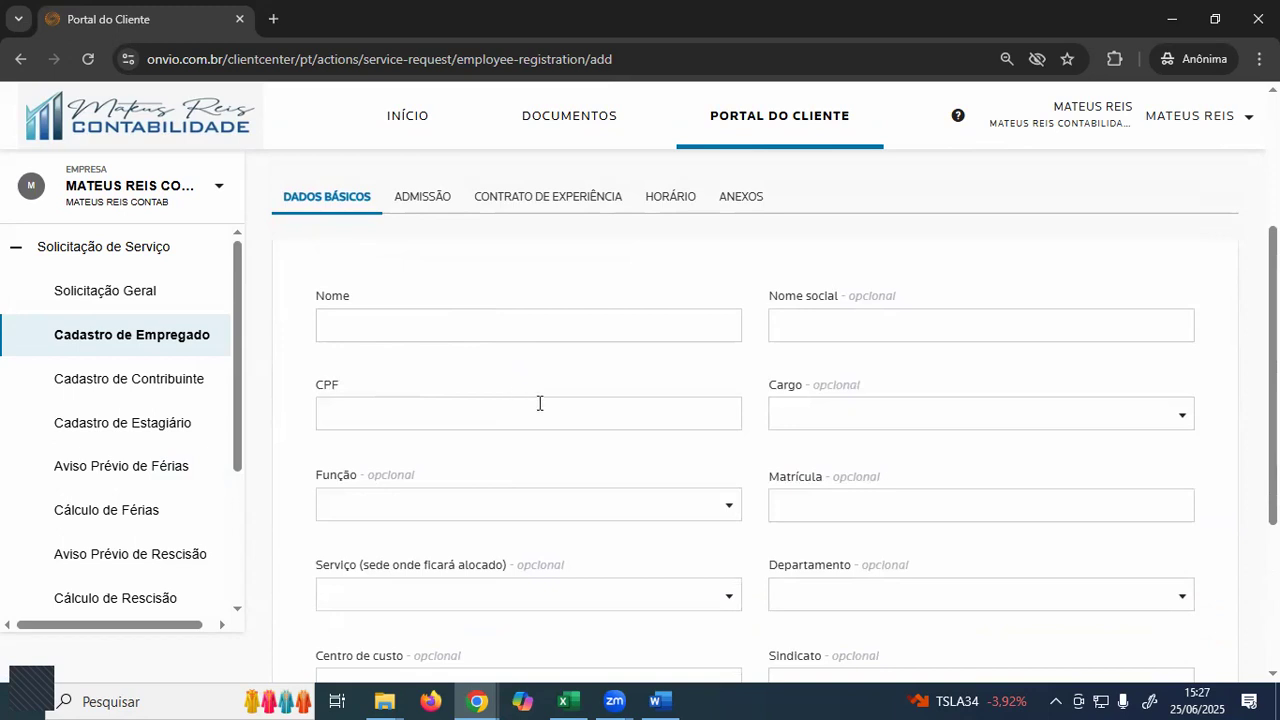
scroll(540, 409, down, 1)
- Check the Word document, then advance the registration to the Admissão section
key(alt+Tab)
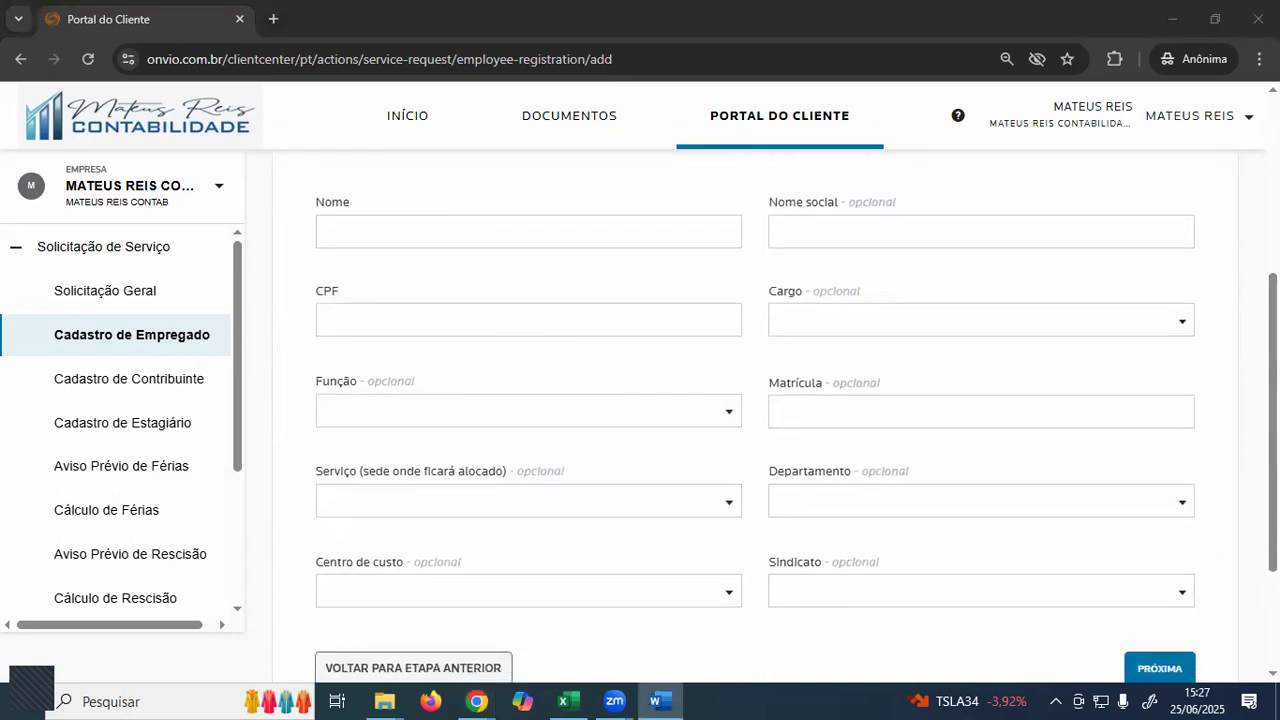
scroll(440, 440, up, 3)
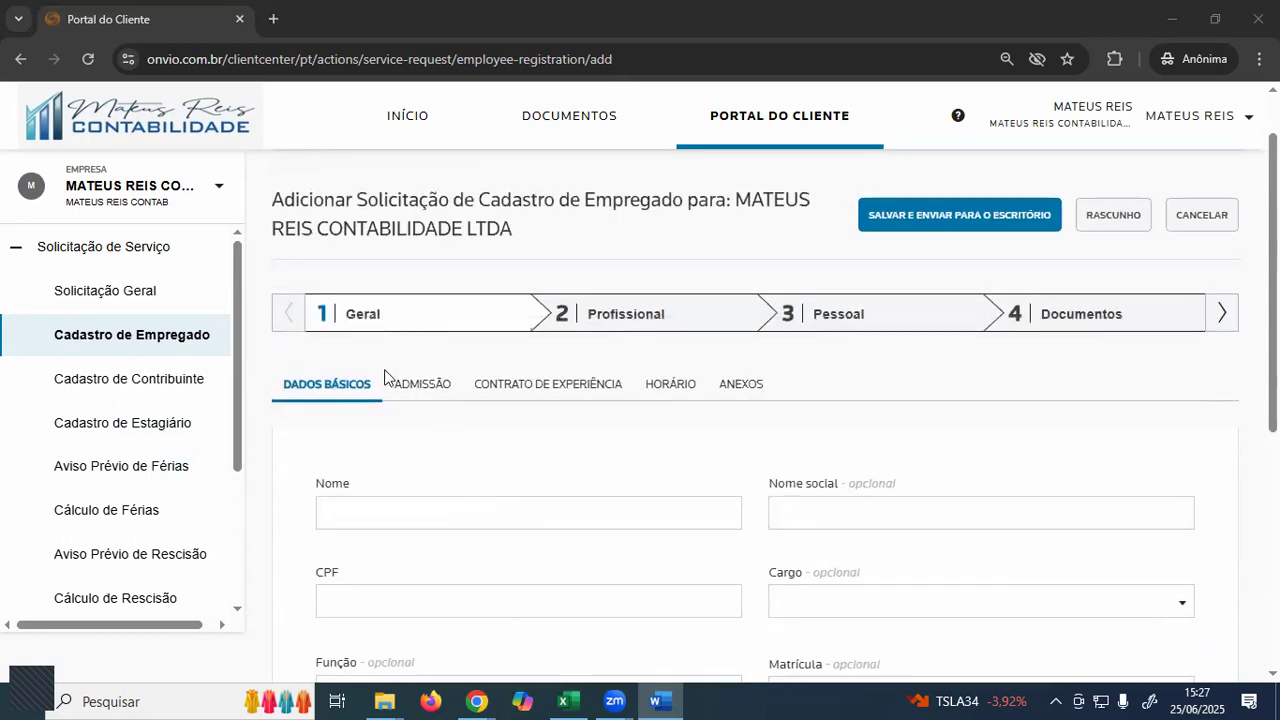
click(371, 320)
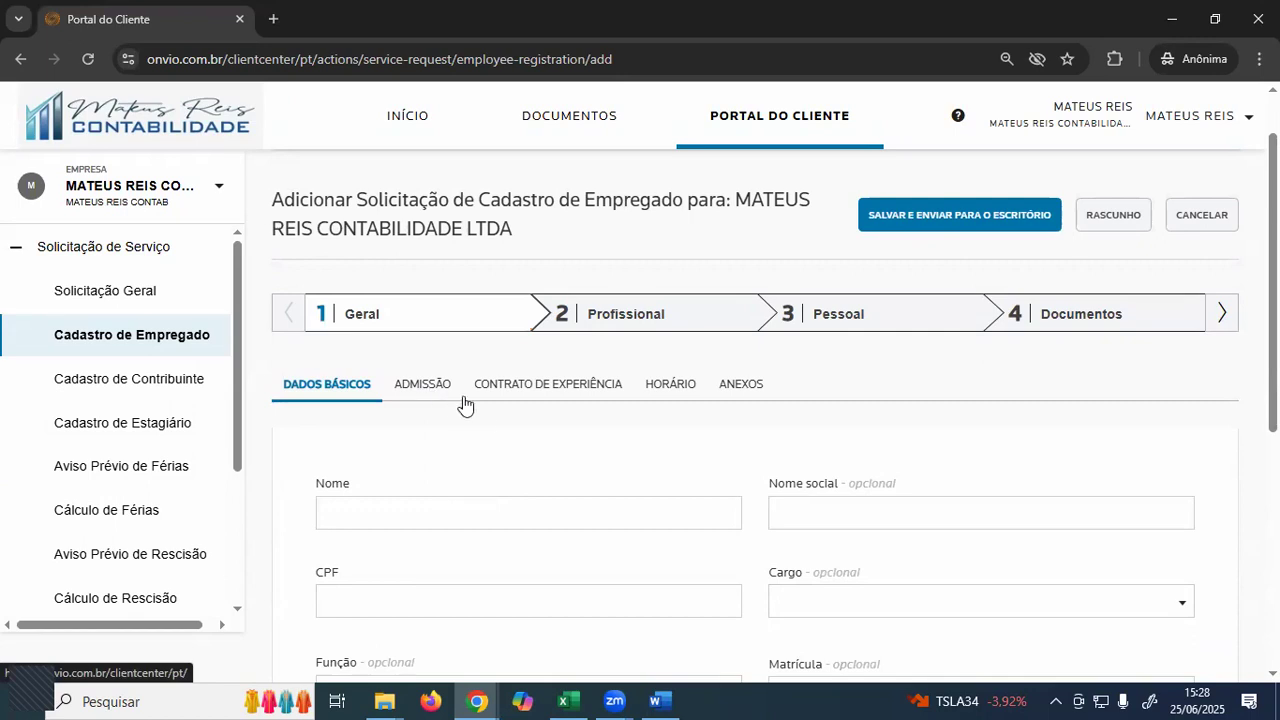
scroll(510, 380, down, 2)
scroll(860, 440, down, 2)
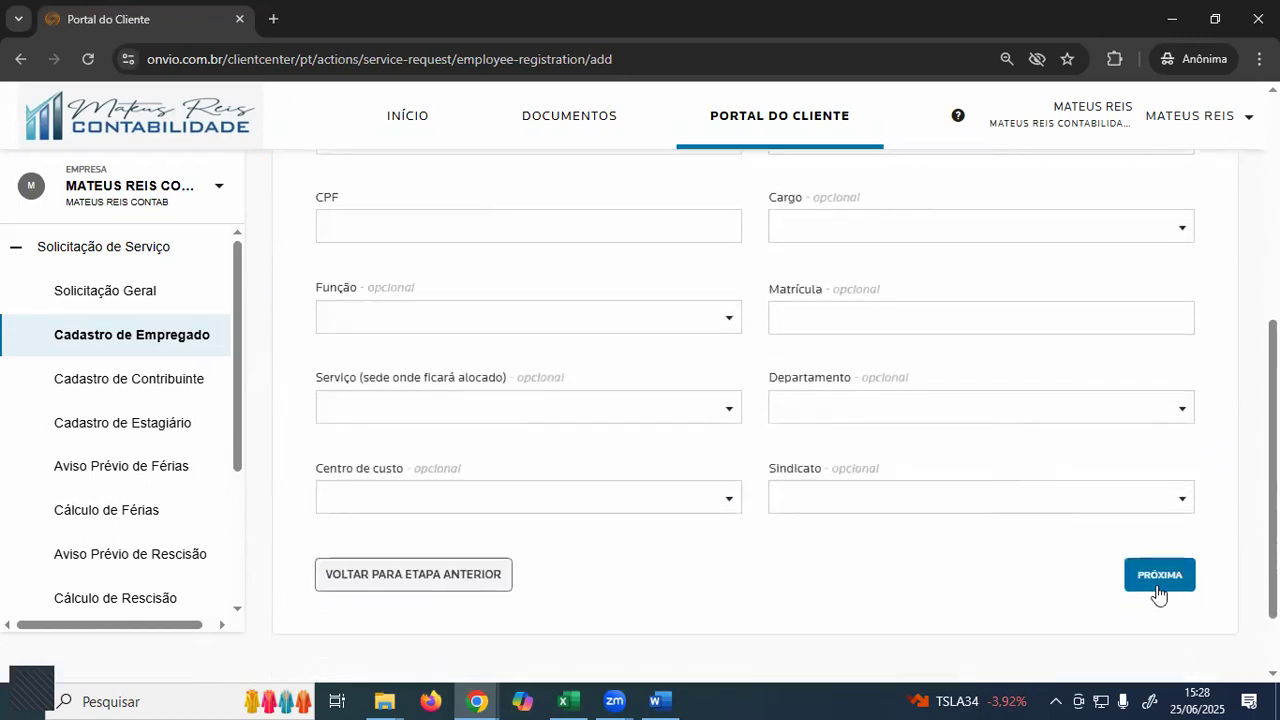
click(1158, 584)
- Replace the admission date 25/06/2025 with 30/06/2025, checking the system calendar for the 30th
scroll(640, 551, up, 3)
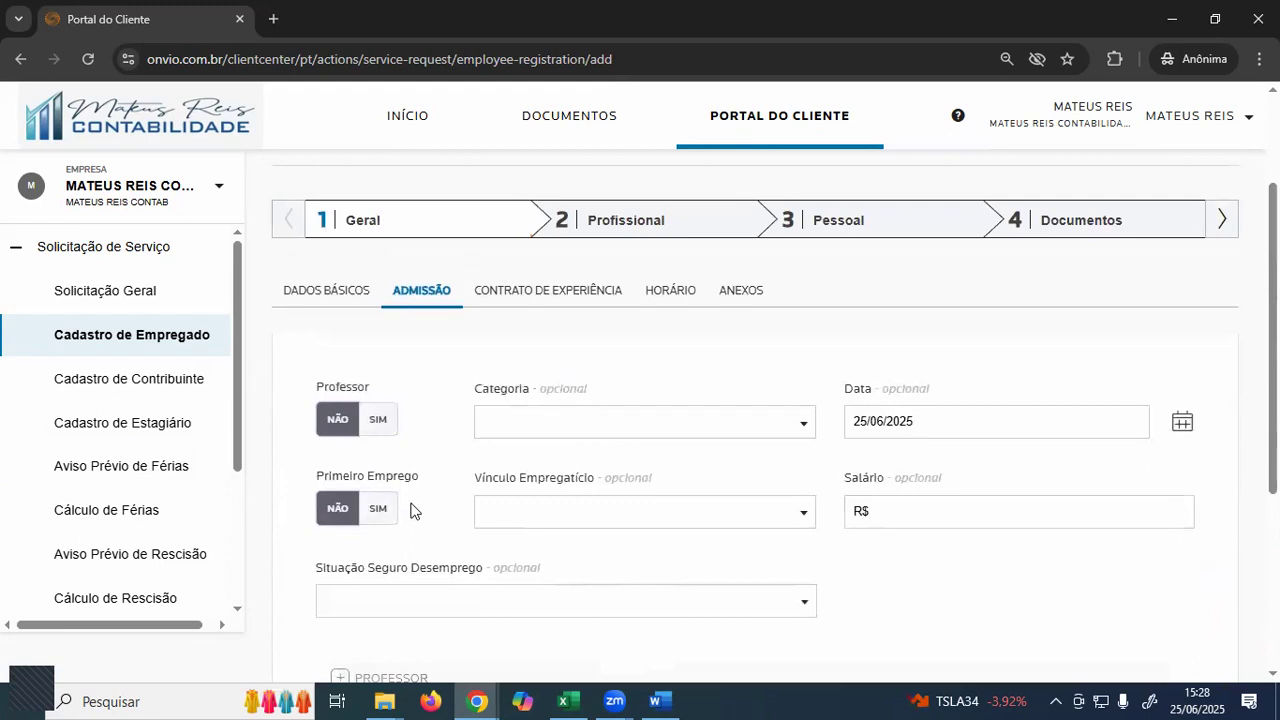
triple_click(919, 425)
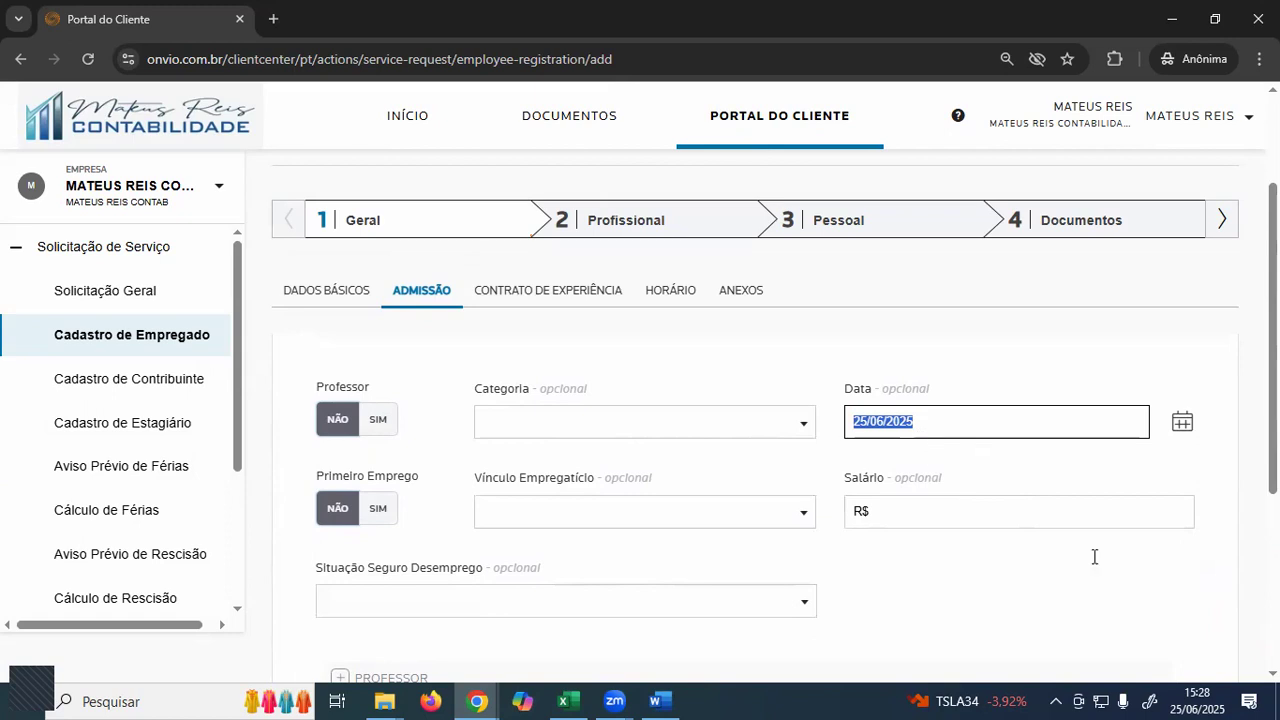
click(1197, 700)
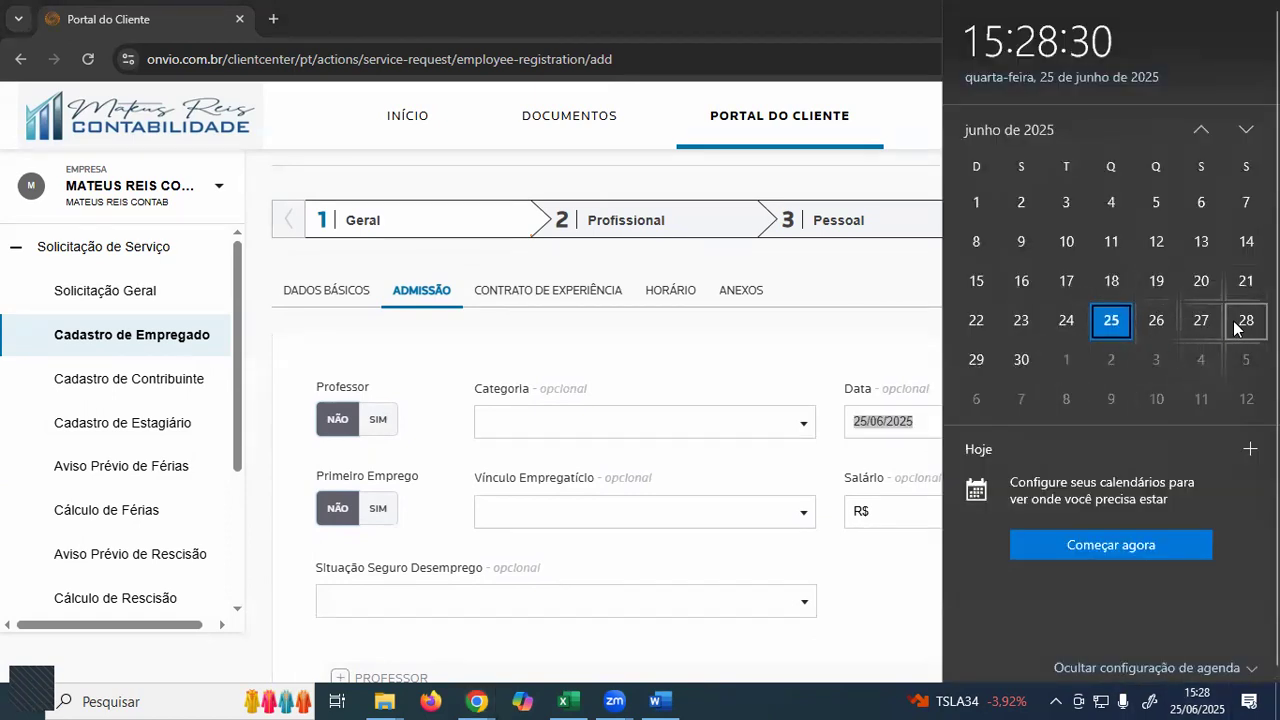
click(1022, 362)
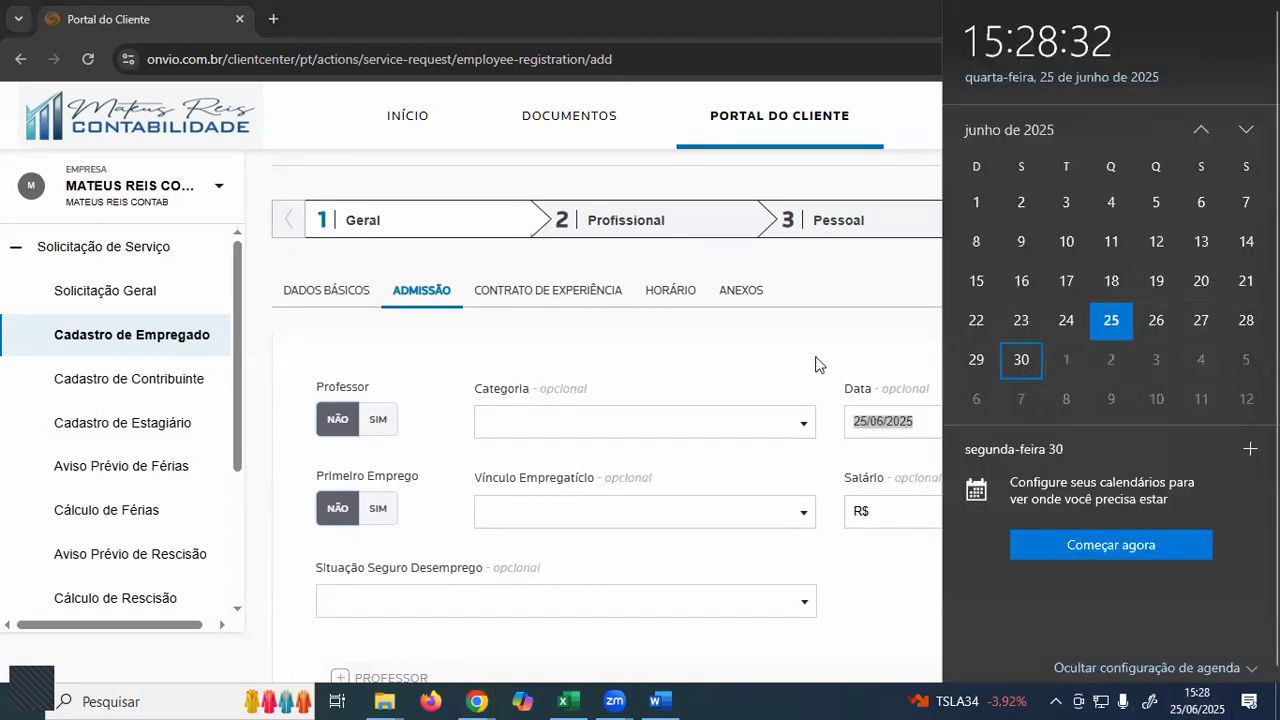
click(897, 423)
double_click(897, 423)
click(897, 423)
triple_click(897, 423)
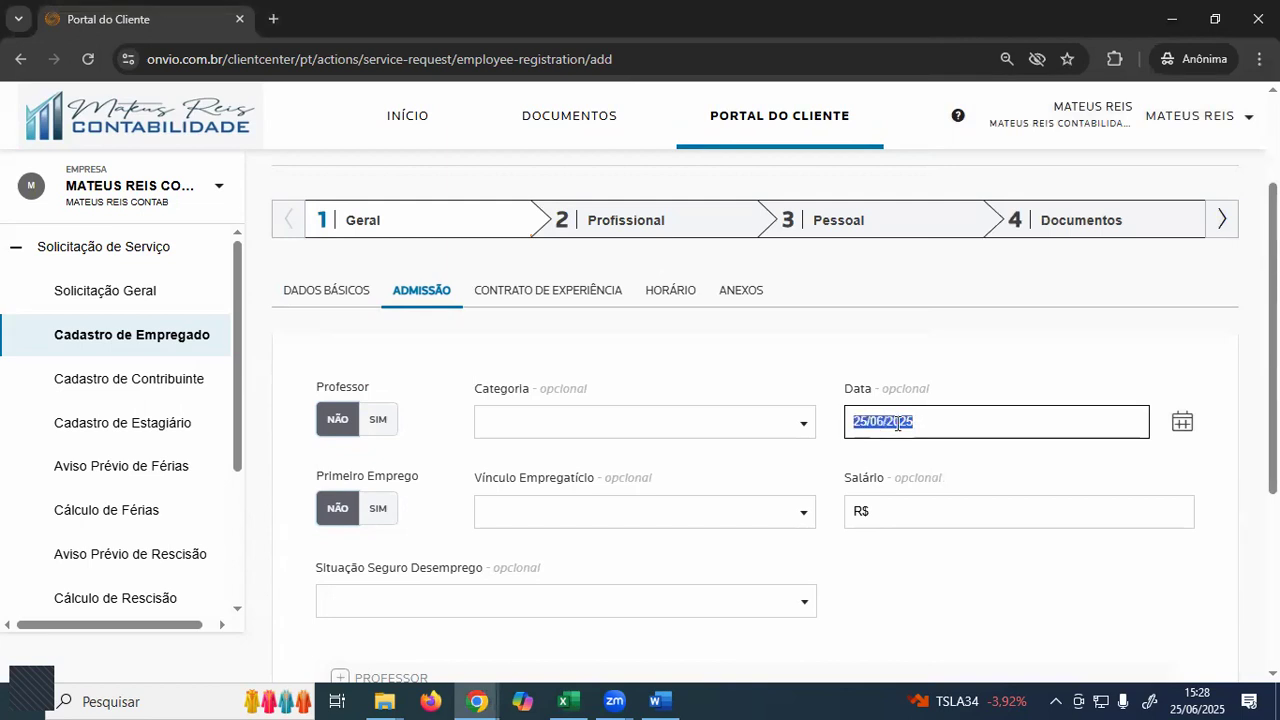
text(30/06/20)
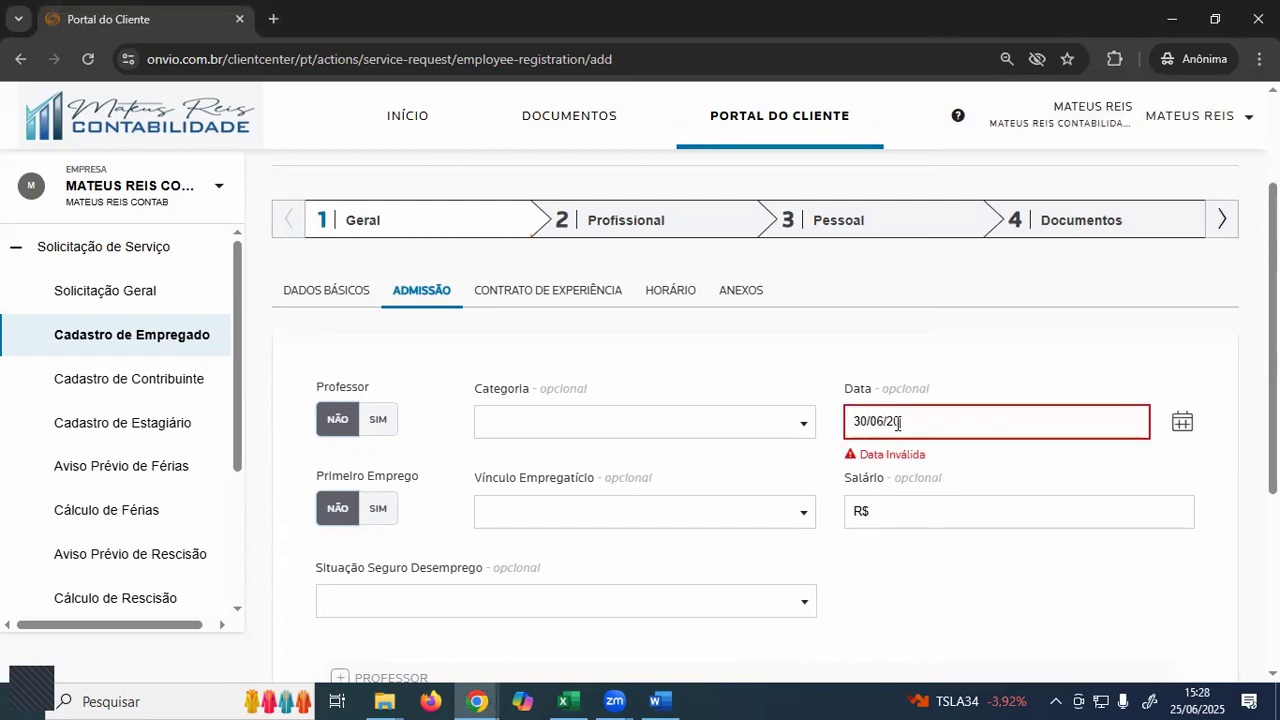
text(25)
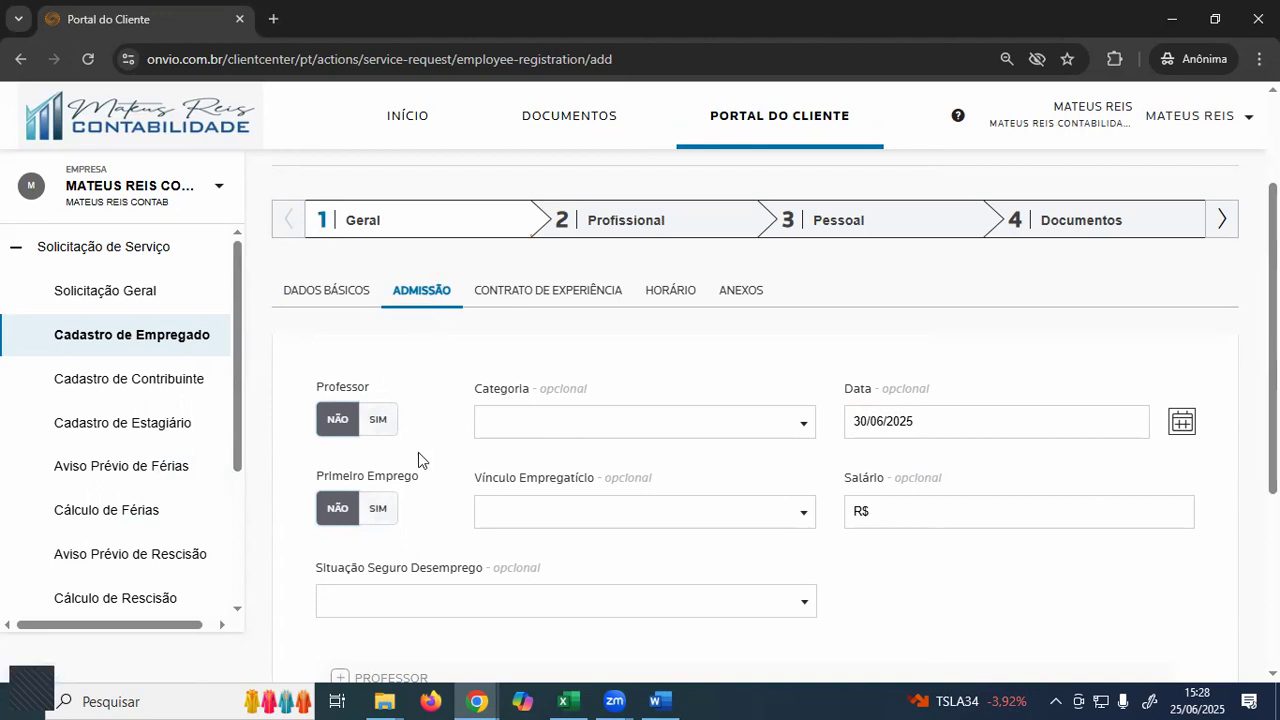
- Set Primeiro Emprego to SIM for the new hire
scroll(418, 452, down, 1)
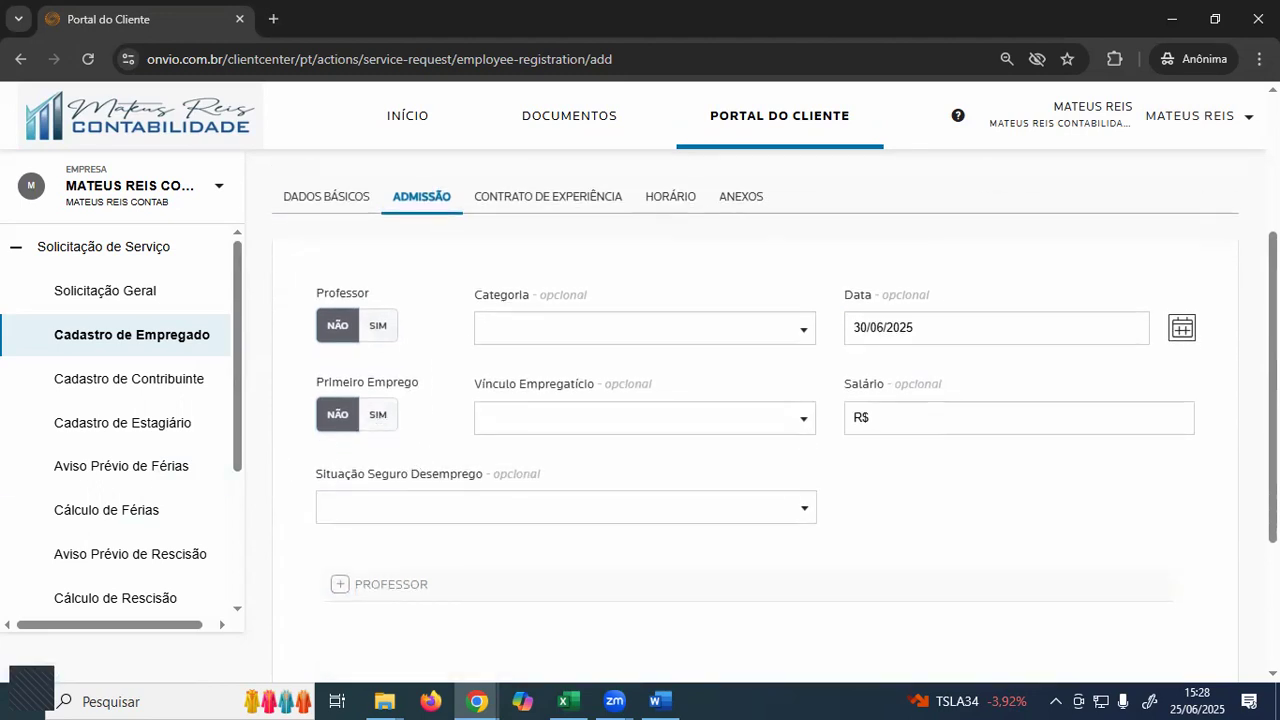
click(376, 421)
click(346, 420)
click(379, 419)
- Consult the Word document, then advance to the Contrato de Experiência tab
key(alt+Tab)
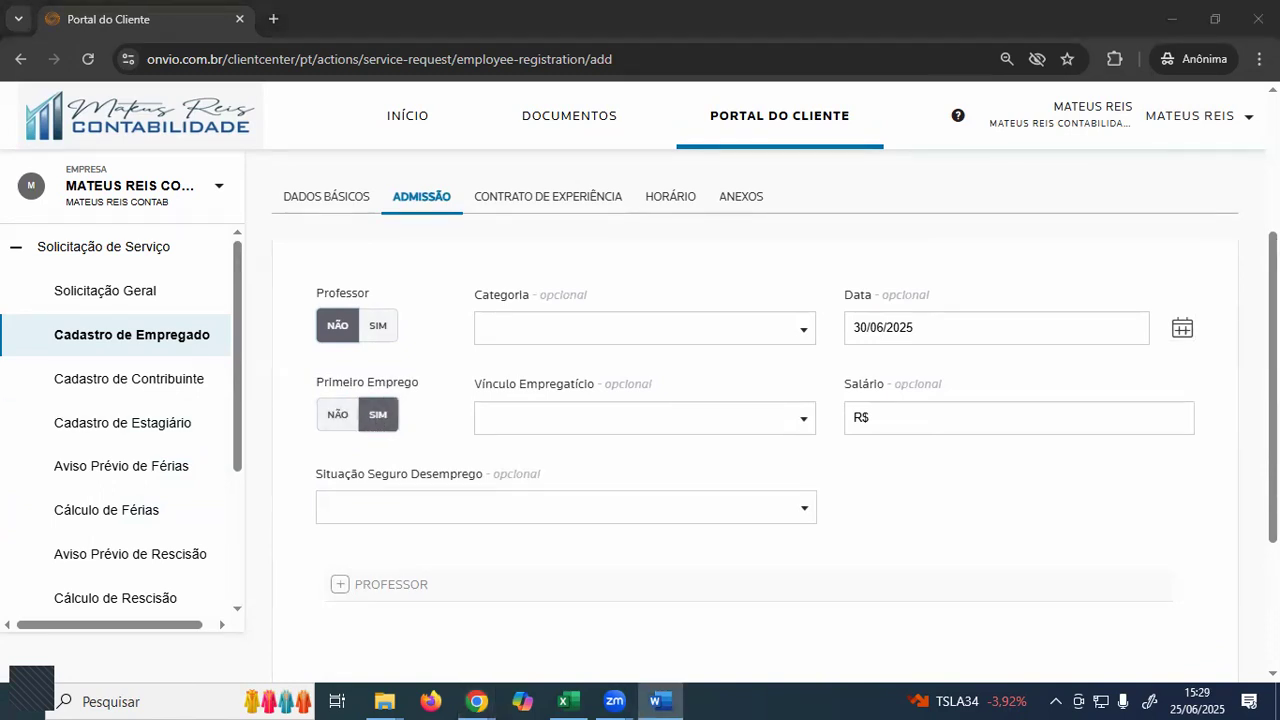
click(896, 418)
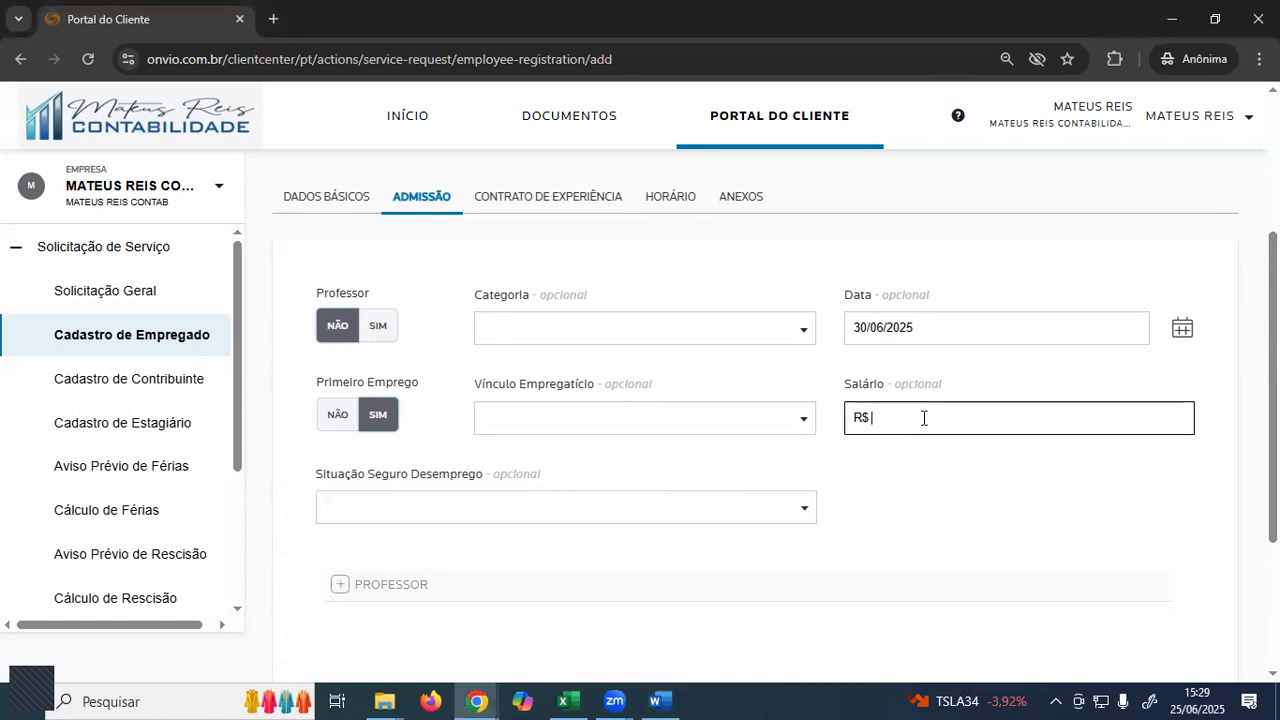
key(alt+Tab)
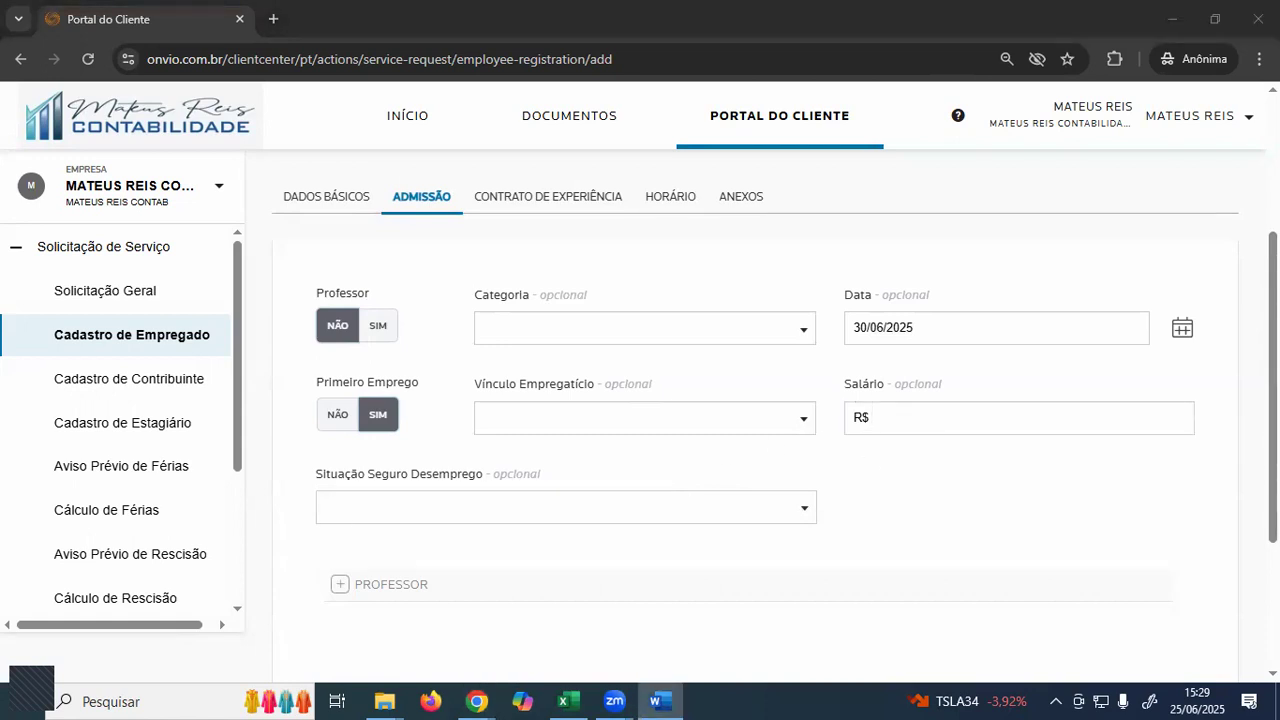
scroll(993, 470, up, 1)
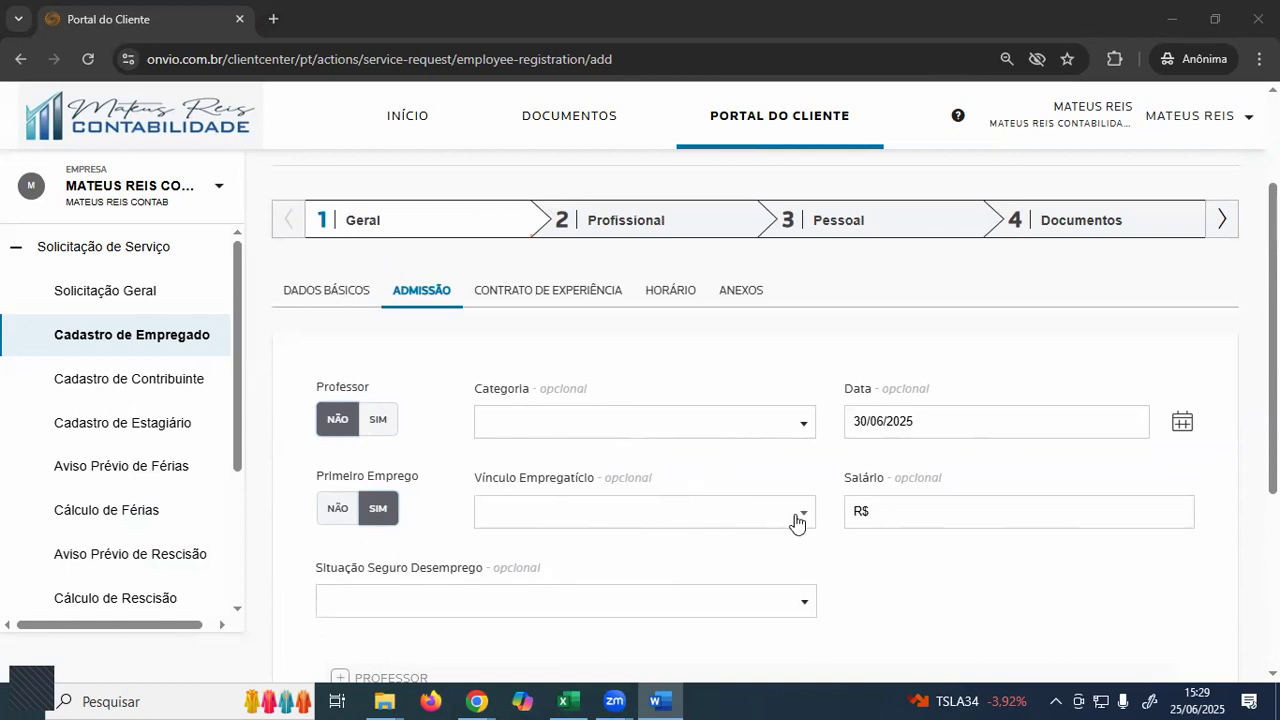
scroll(997, 563, down, 3)
scroll(1025, 574, down, 1)
scroll(791, 522, up, 3)
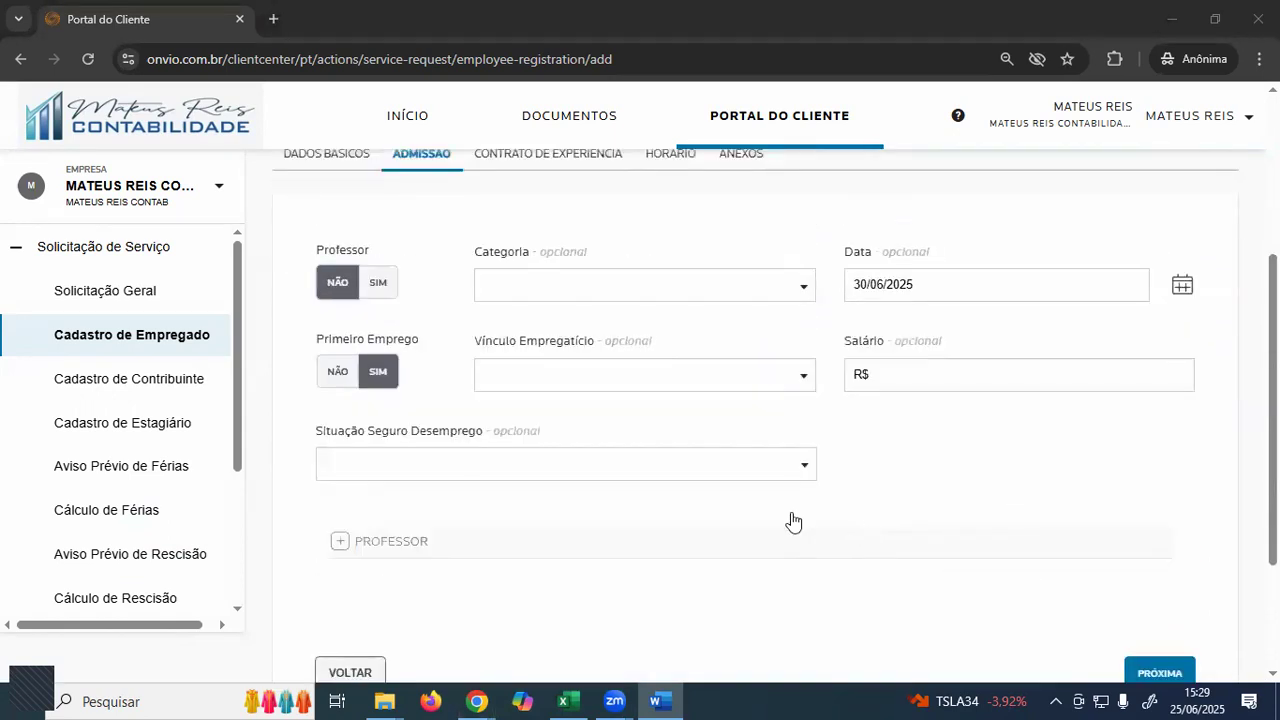
scroll(958, 530, down, 3)
click(1146, 531)
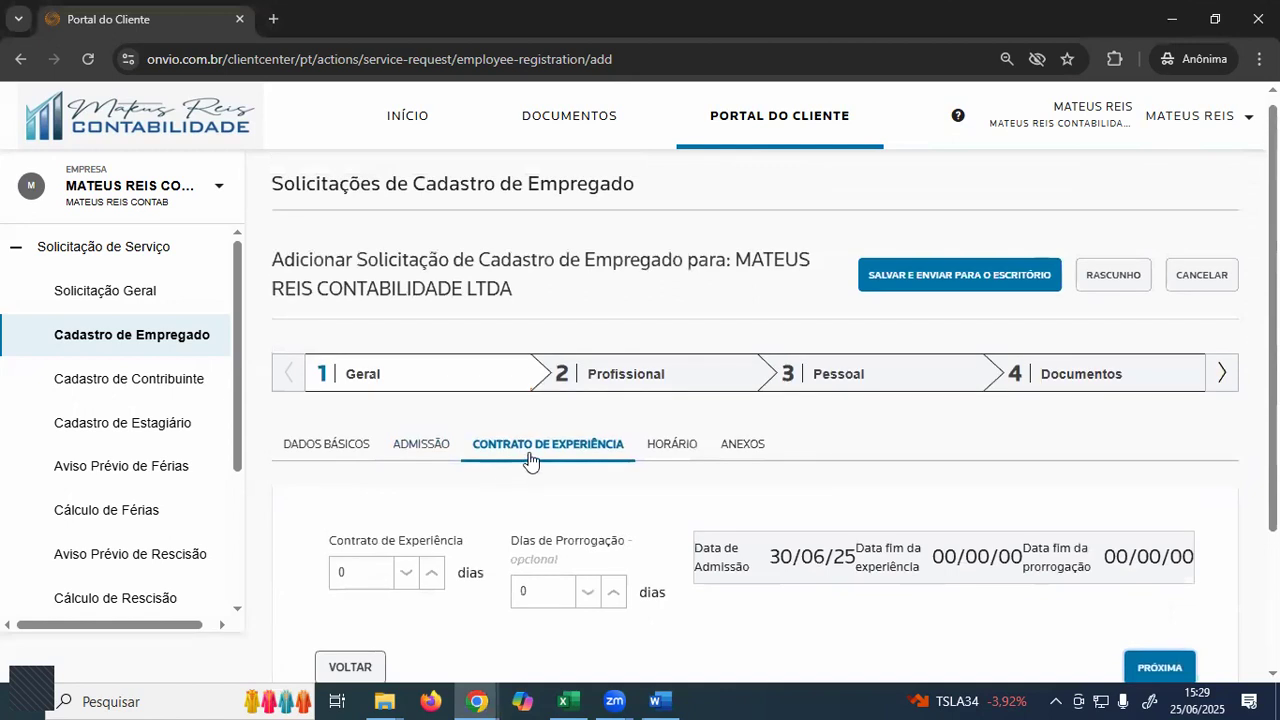
- Try 45, then 30, in the experience contract and extension day fields
scroll(417, 549, down, 1)
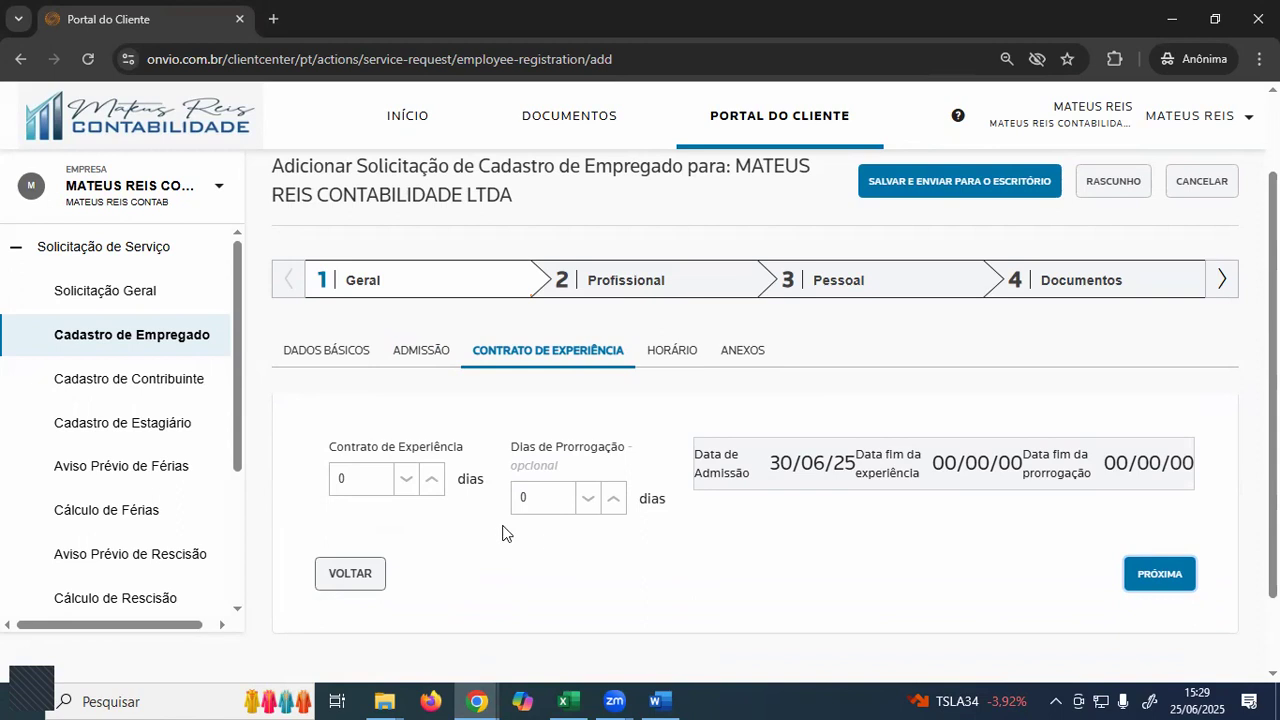
click(371, 482)
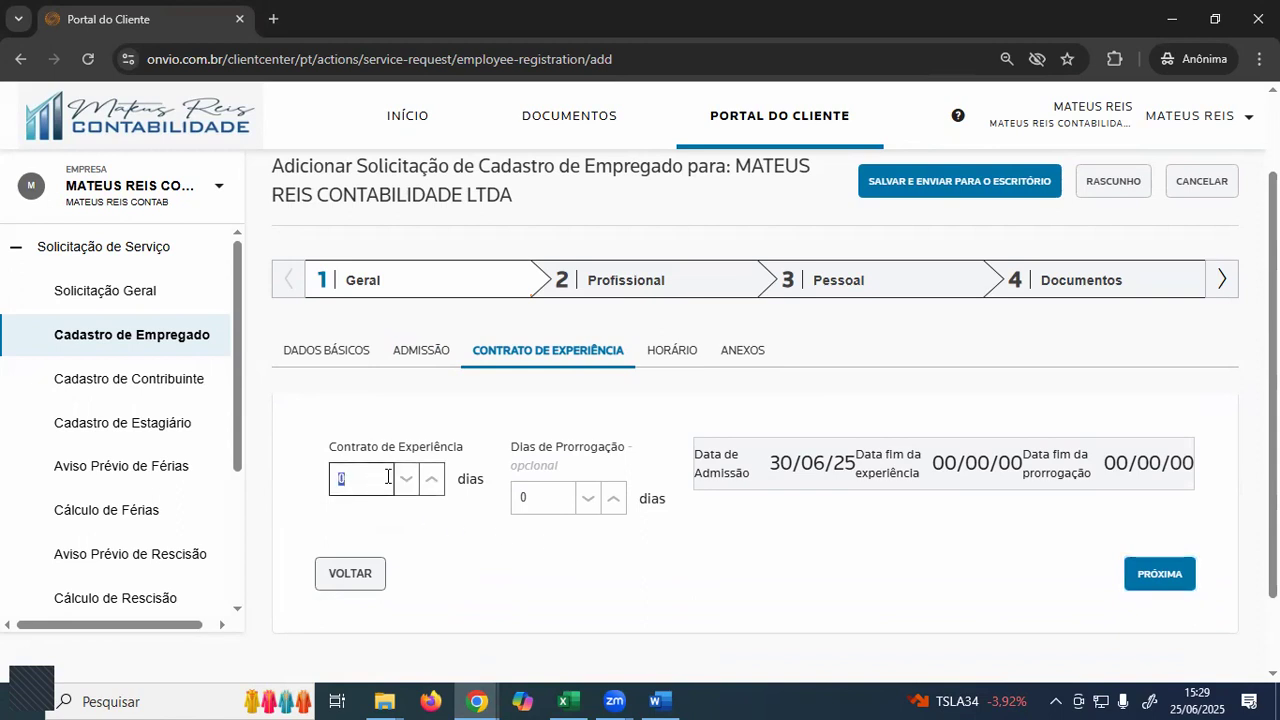
text(45)
key(Tab)
text(45)
click(370, 487)
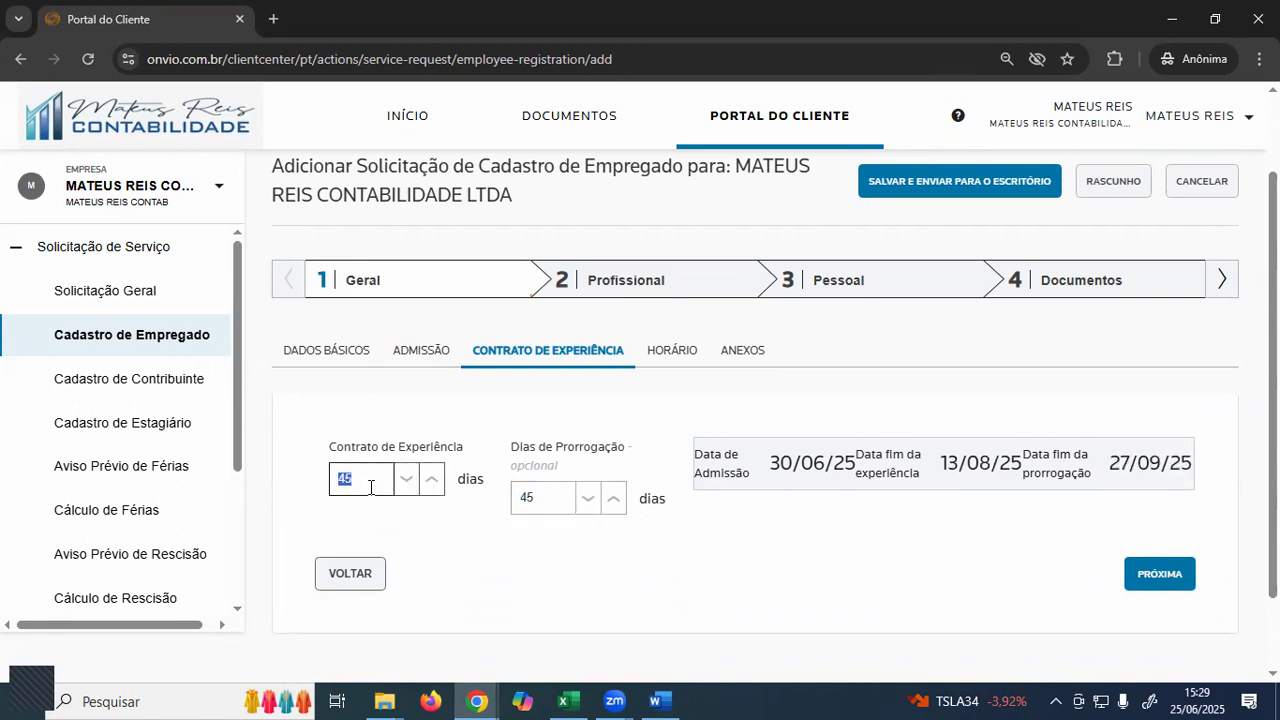
text(30)
click(528, 491)
double_click(527, 494)
text(30)
- Clear both day fields, enter 0 in each, and open the Horário tab
click(363, 477)
key(BackSpace)
double_click(526, 493)
key(BackSpace)
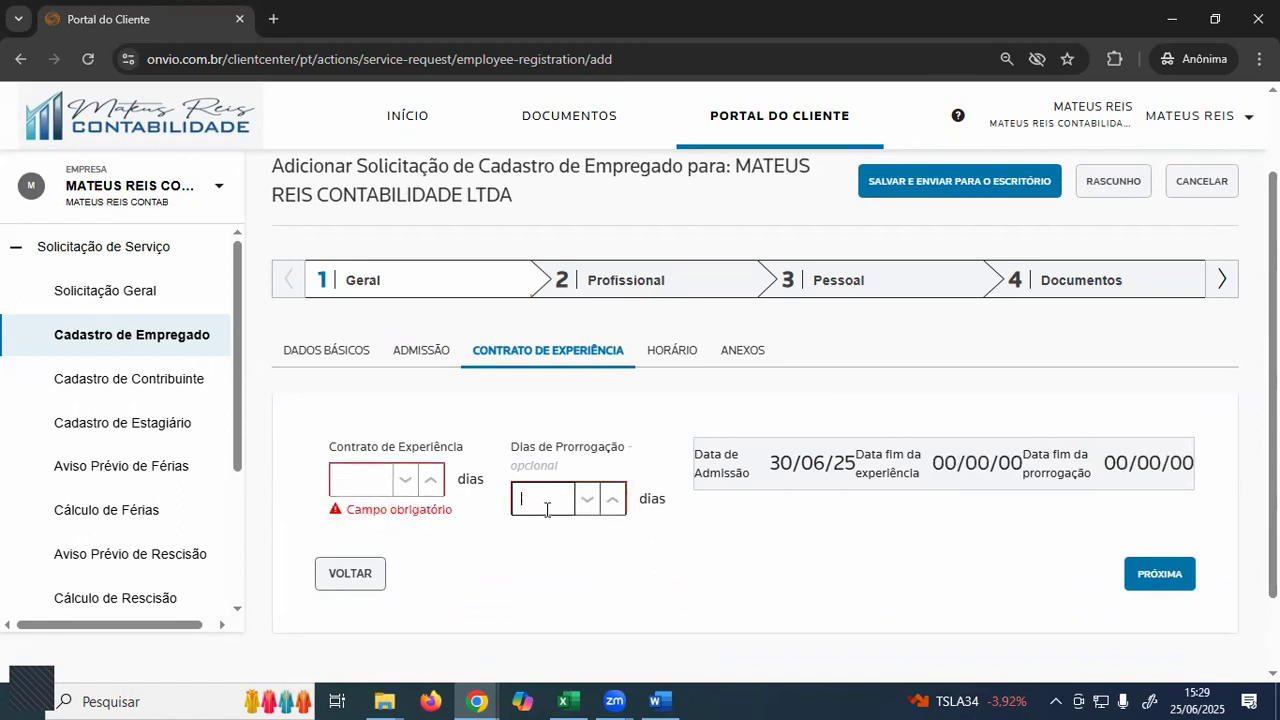
click(375, 480)
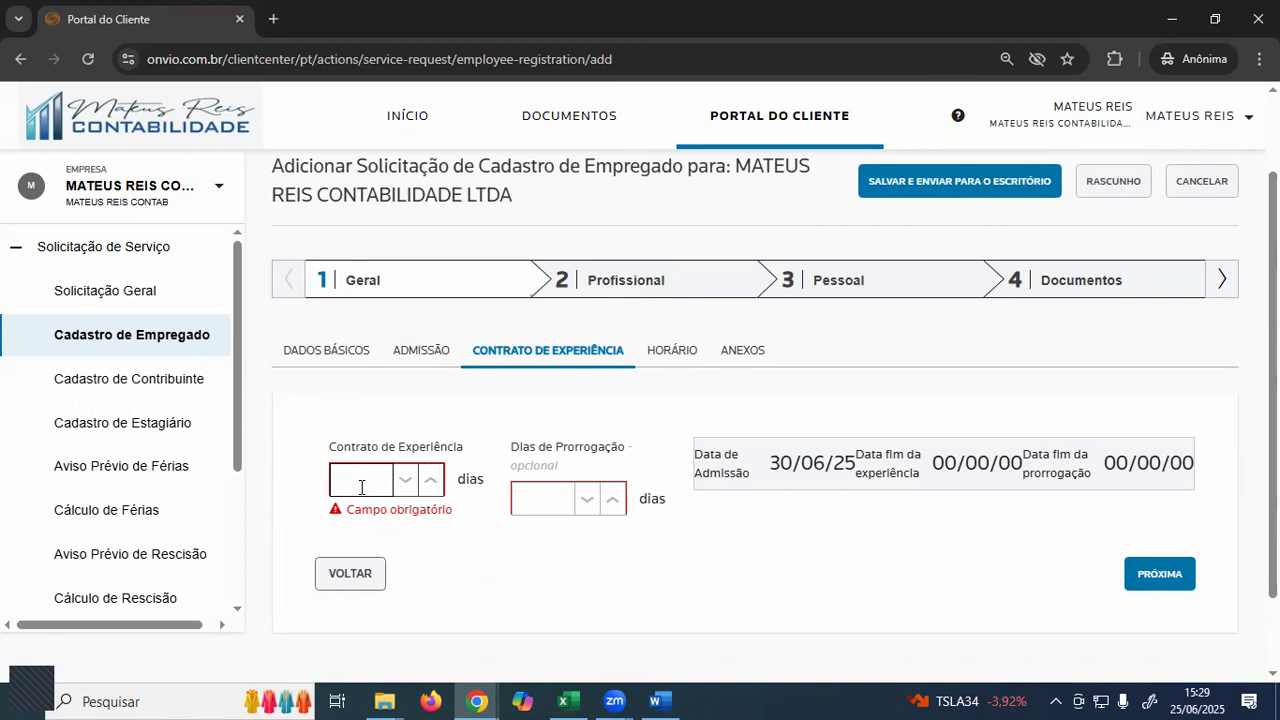
text(0)
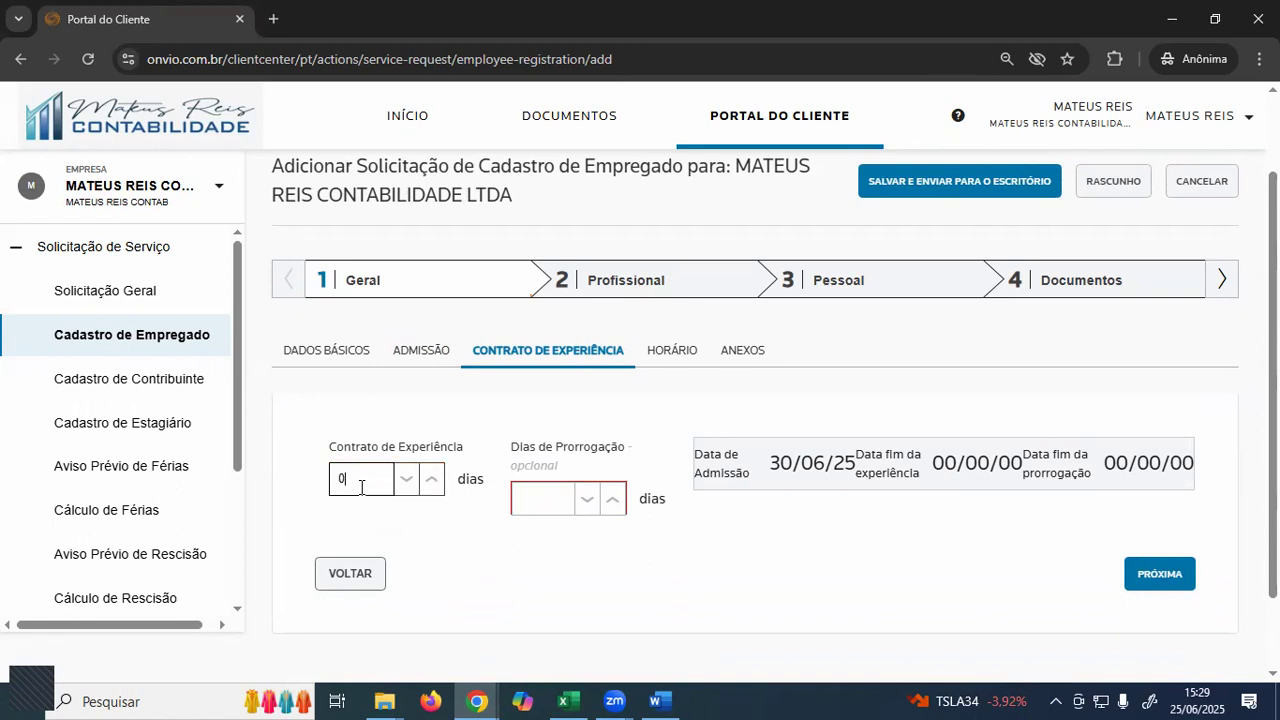
key(Tab)
text(0)
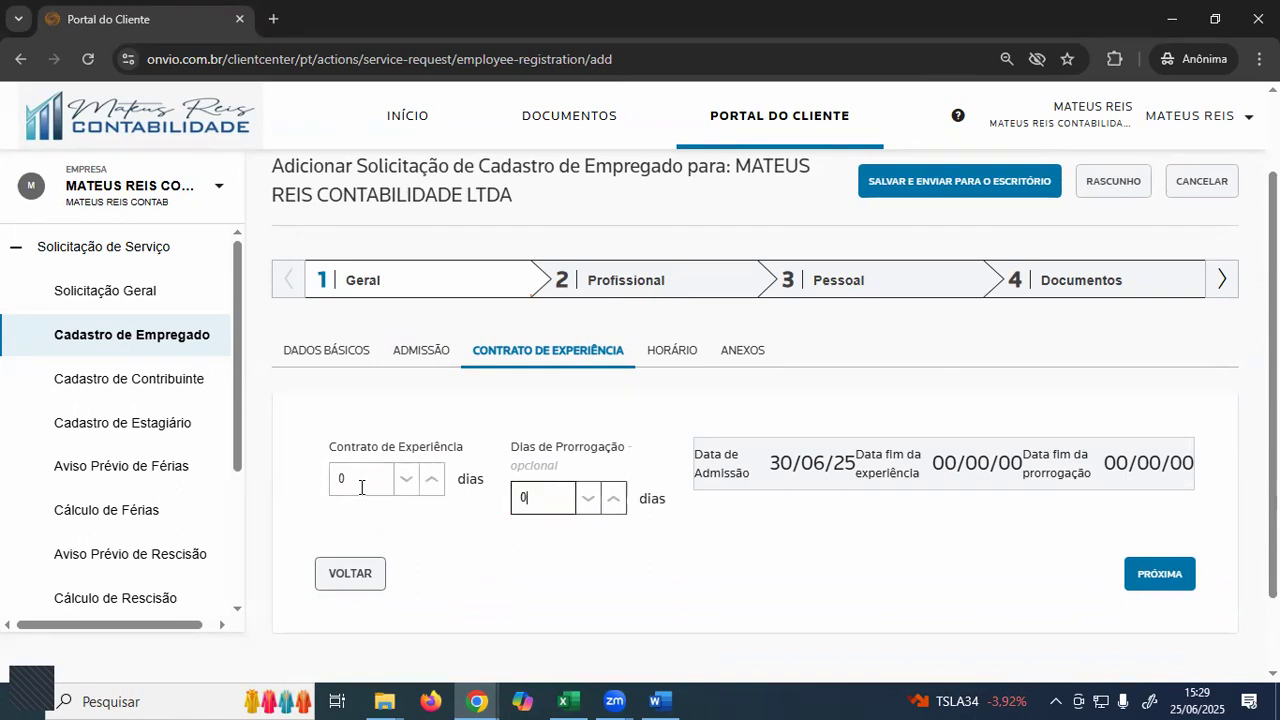
key(alt+Tab)
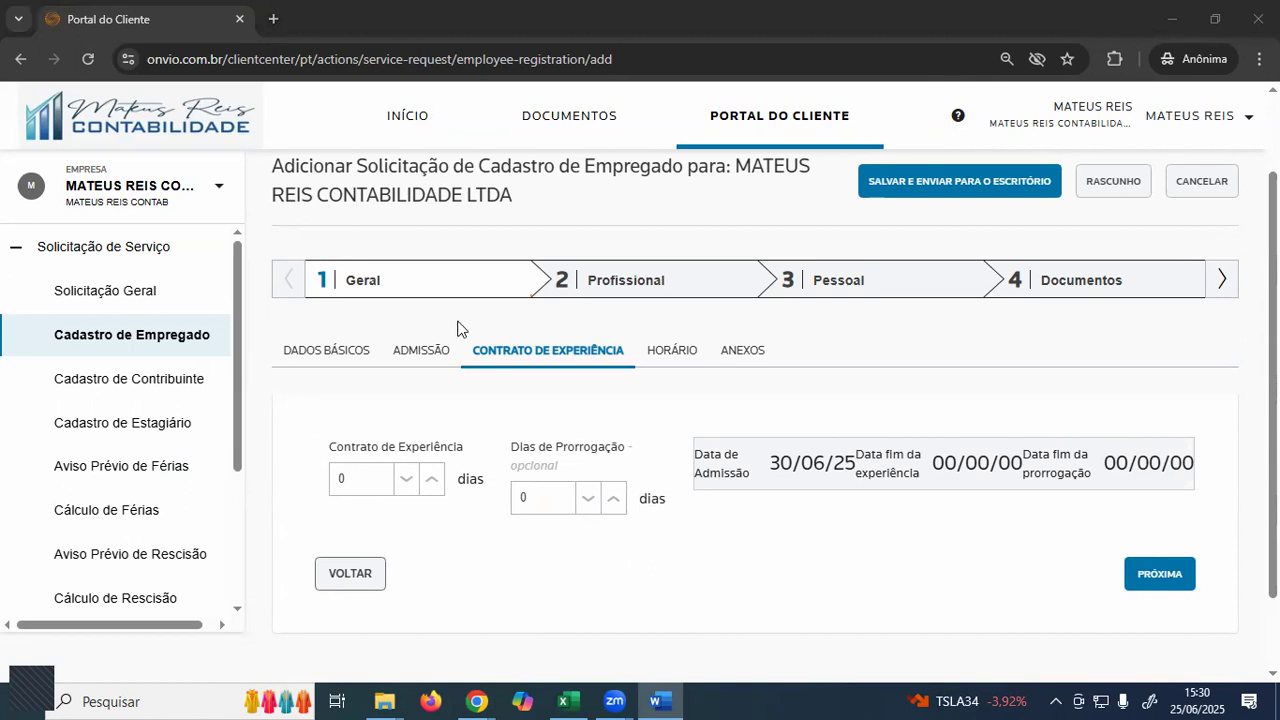
click(672, 355)
- Try the 08:00-12:00 / 13:00-17:00 schedule, then clear Jornada, keeping 220 horas/mês
scroll(723, 429, down, 2)
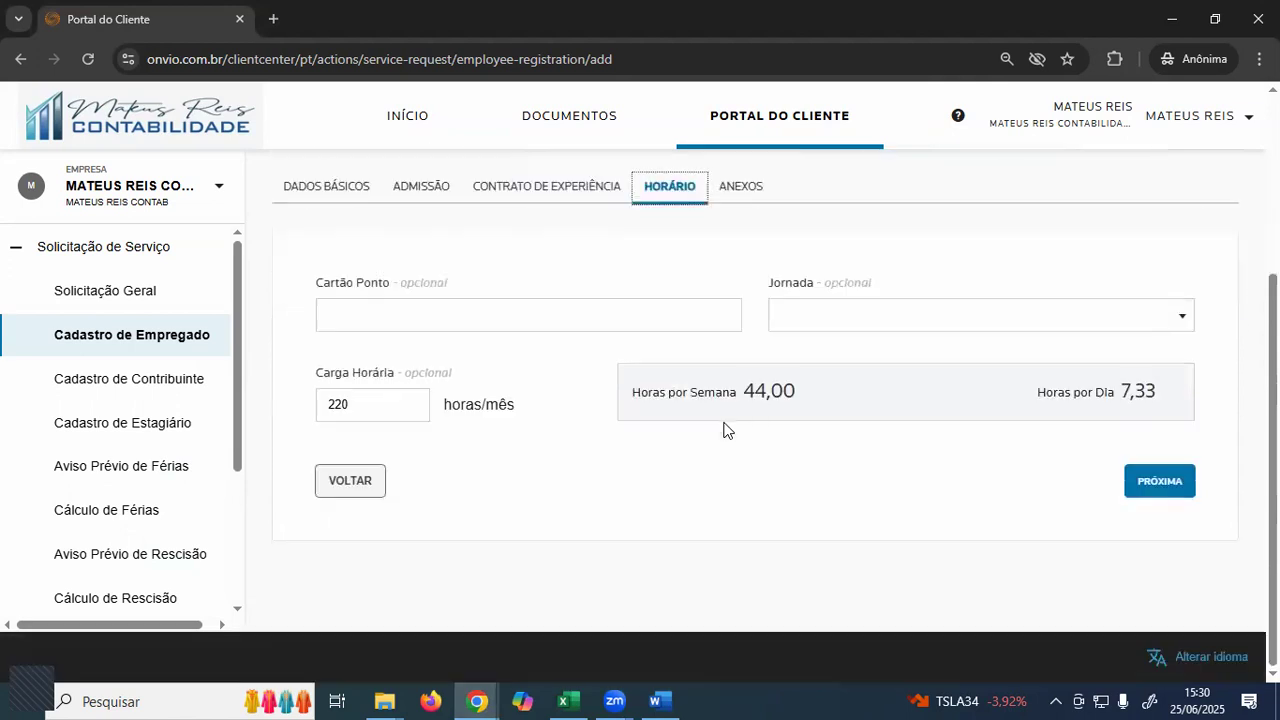
click(857, 323)
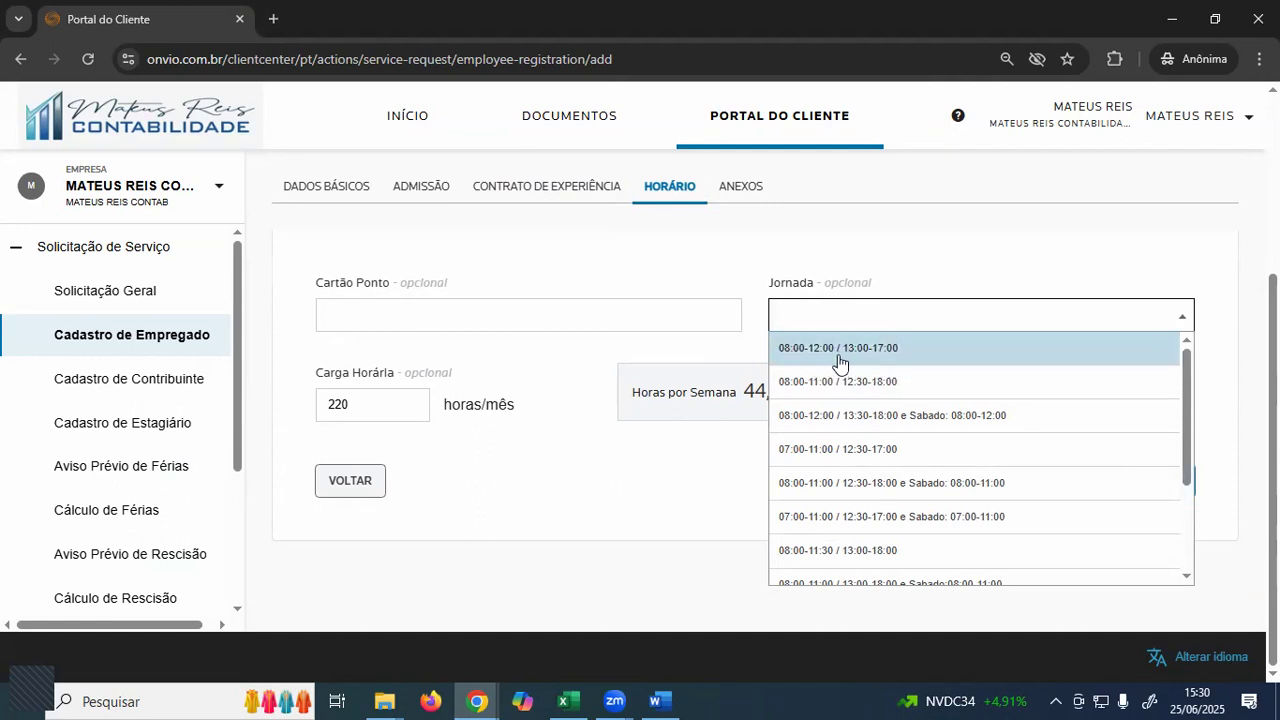
click(870, 350)
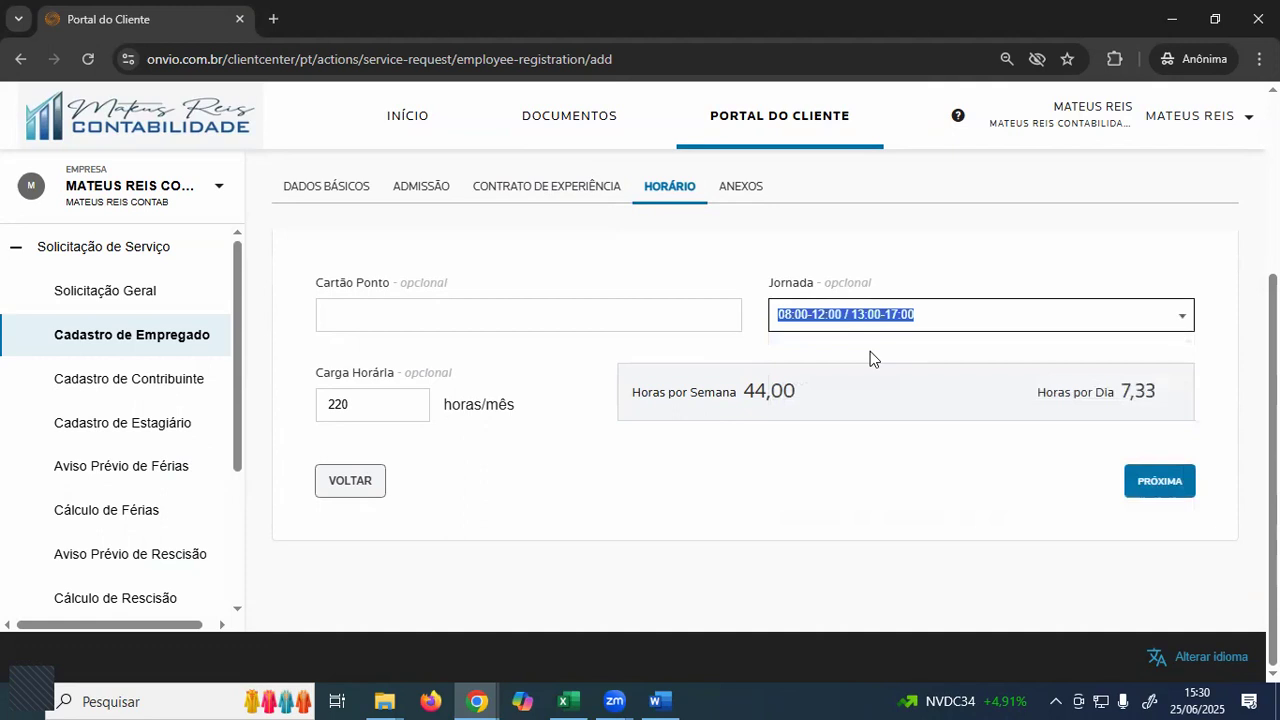
click(921, 327)
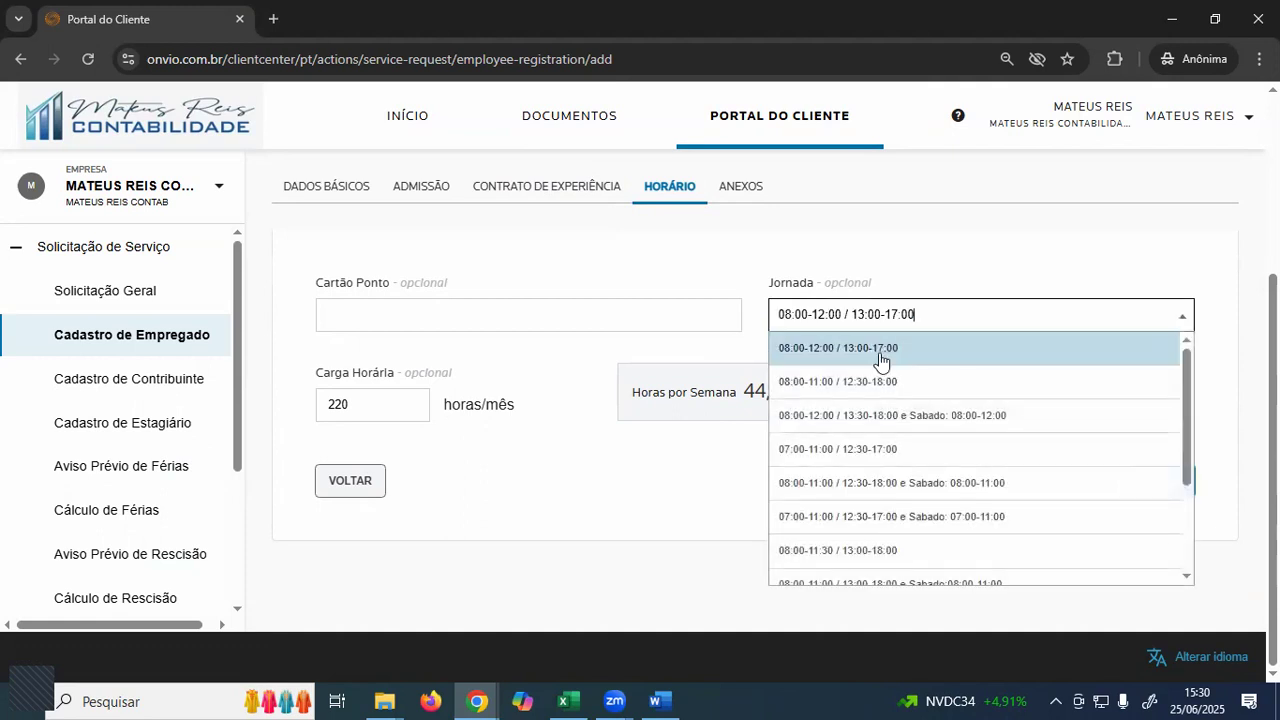
click(726, 358)
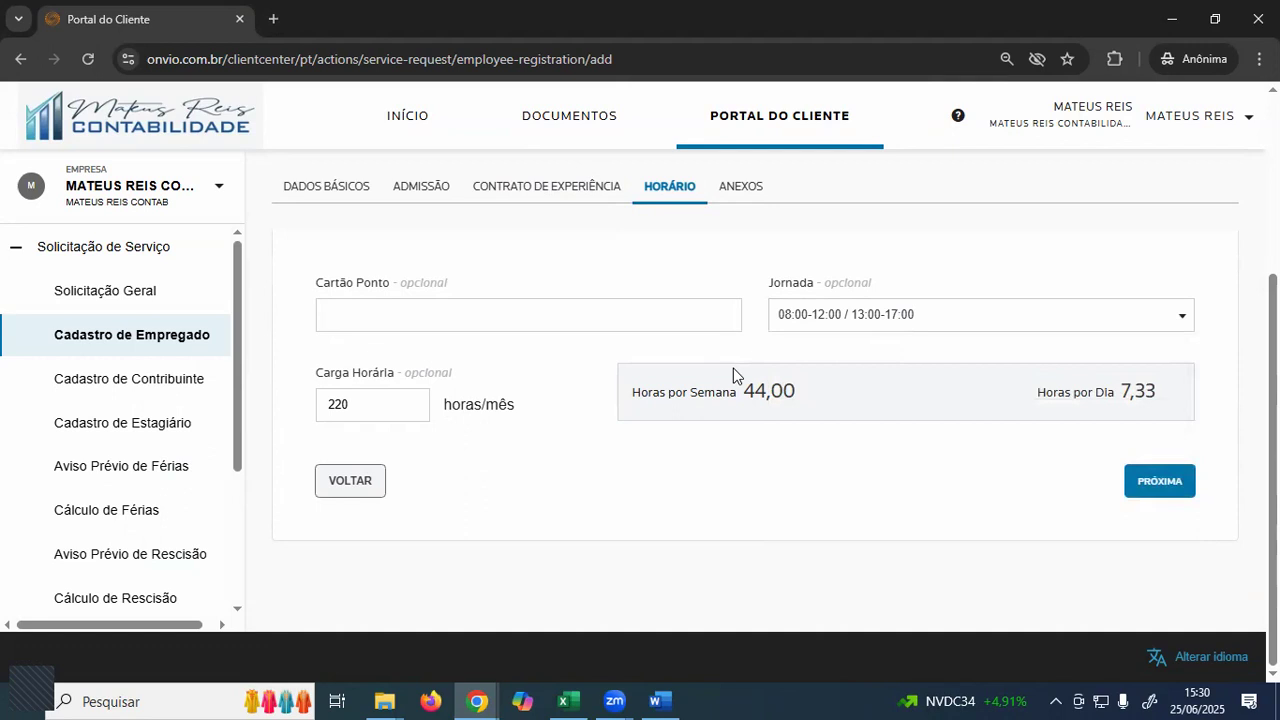
click(836, 322)
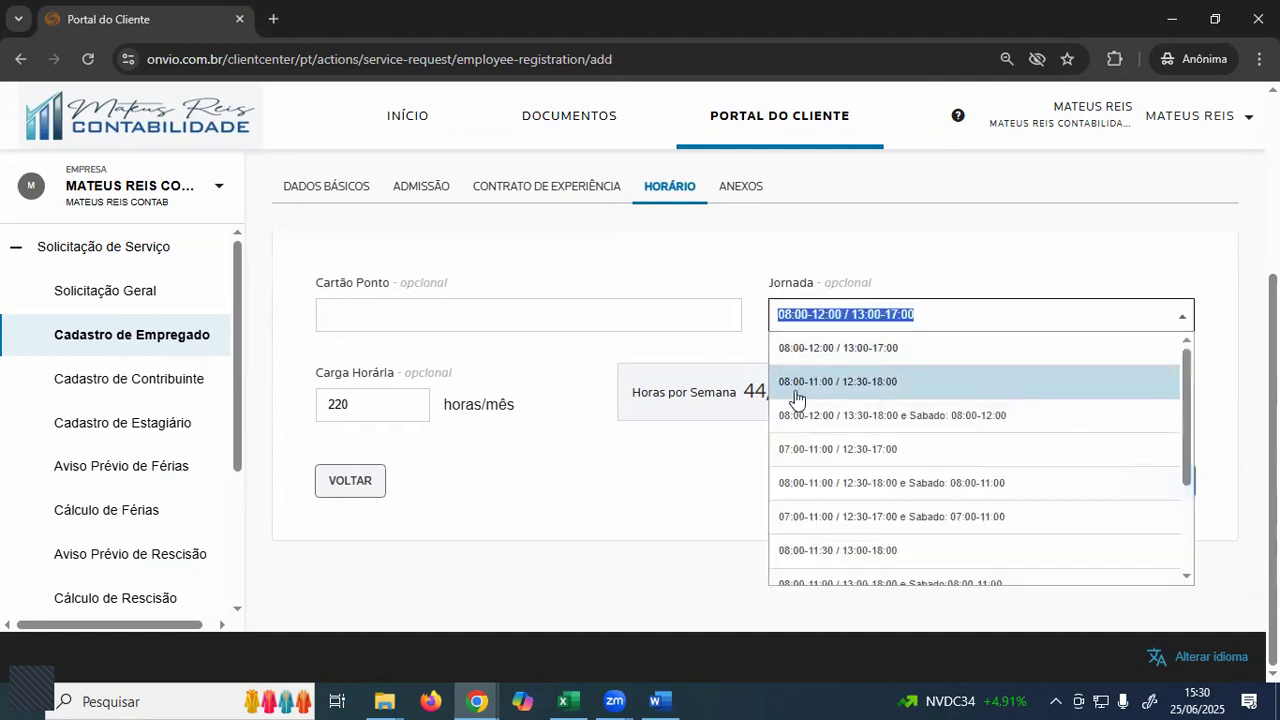
click(669, 360)
click(831, 323)
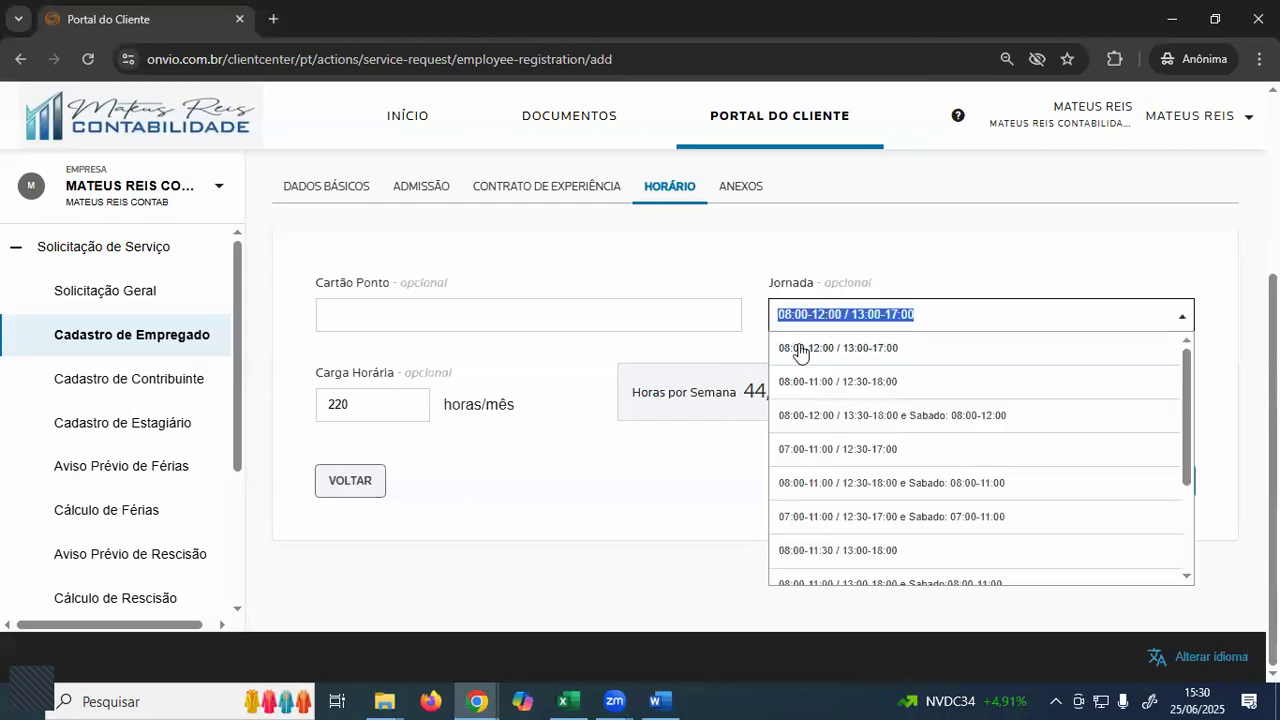
drag(934, 323, 797, 317)
key(ctrl+a)
key(BackSpace)
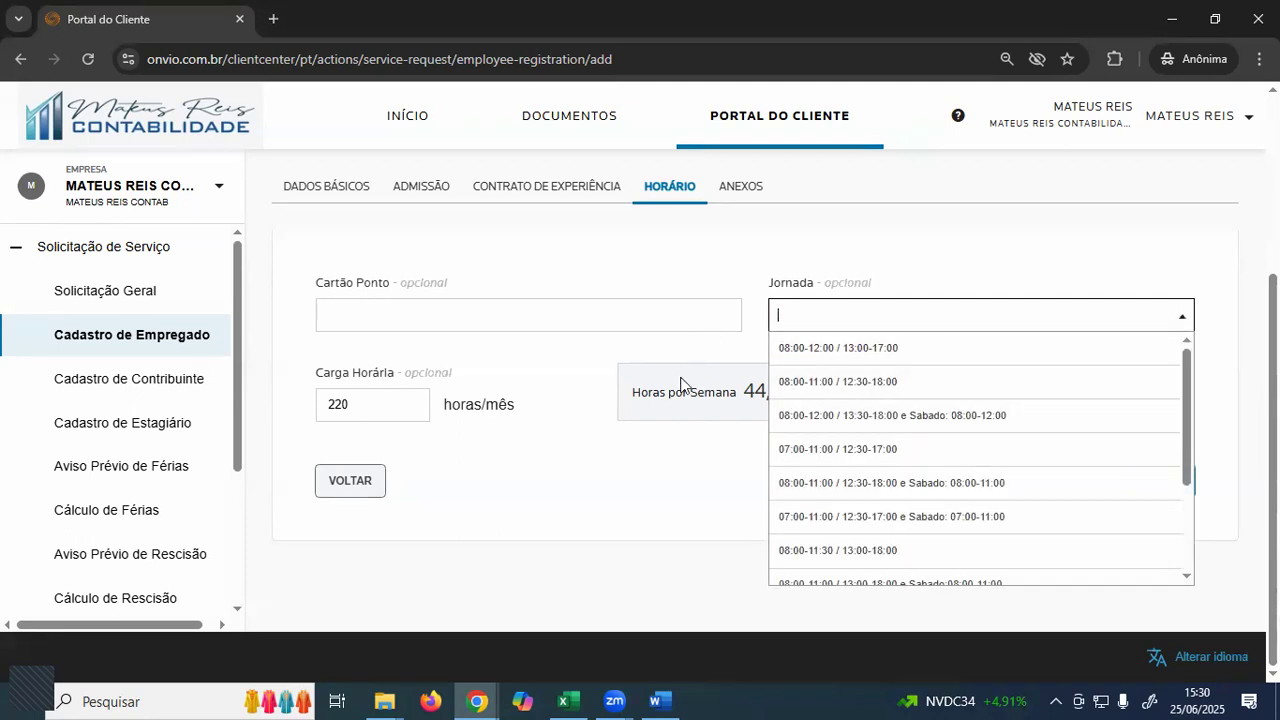
- Review the request's later steps in the step bar and consult the Word document
scroll(651, 414, up, 2)
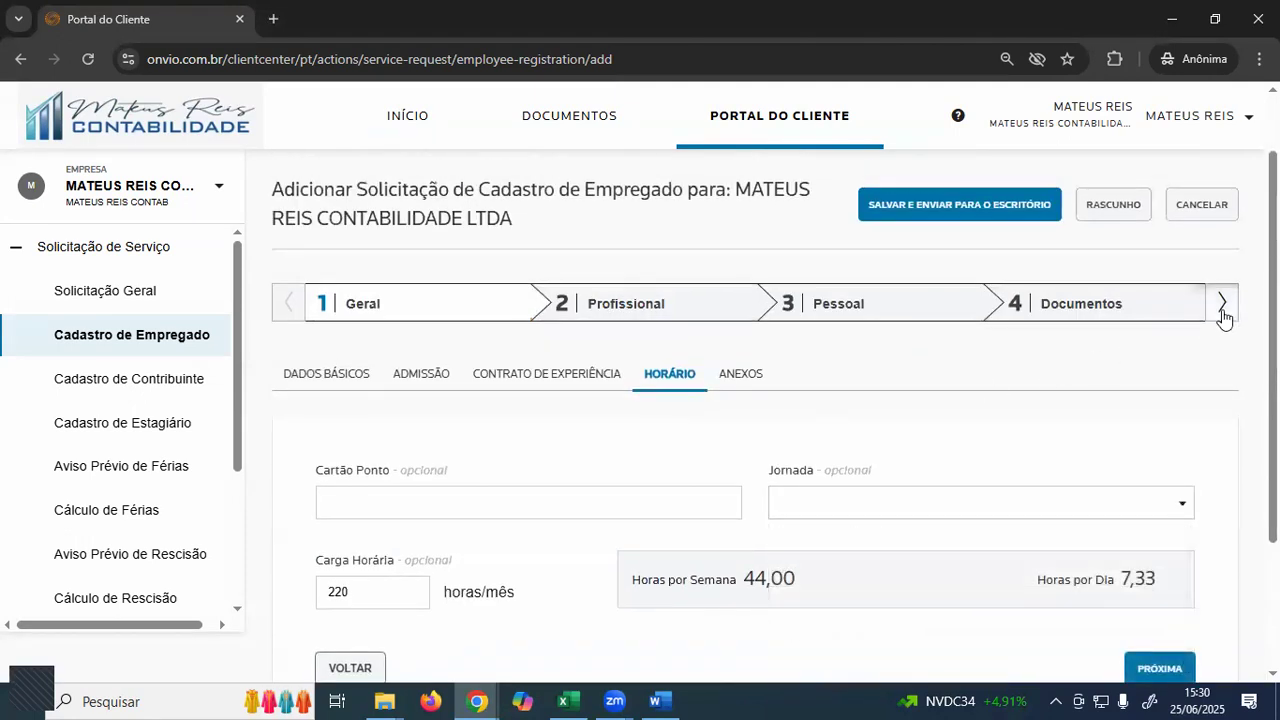
click(1222, 306)
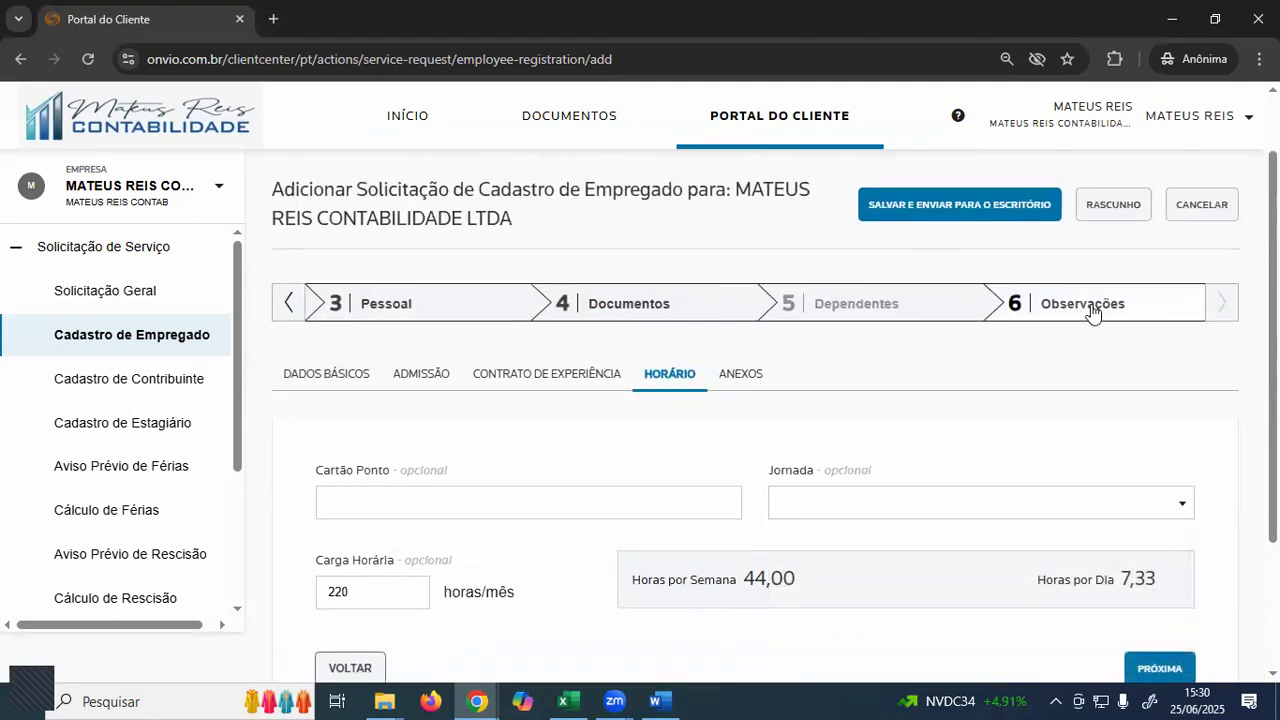
click(288, 304)
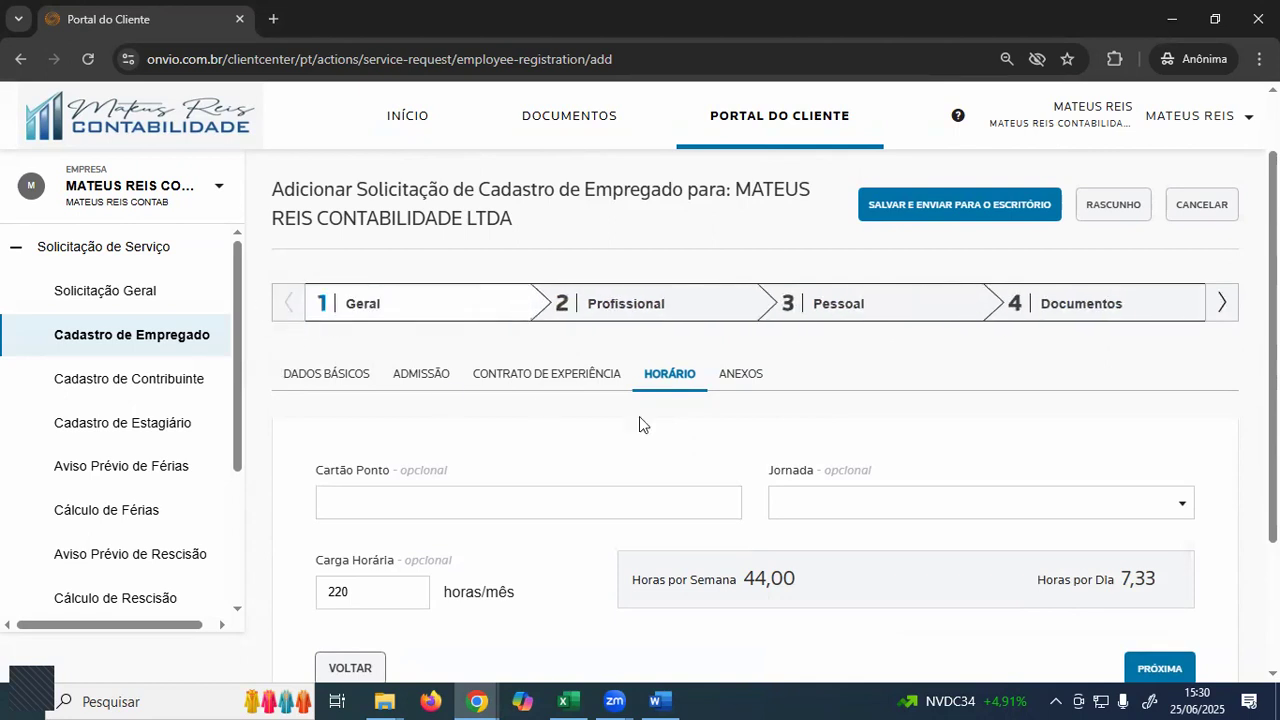
scroll(640, 423, down, 2)
key(alt+Tab)
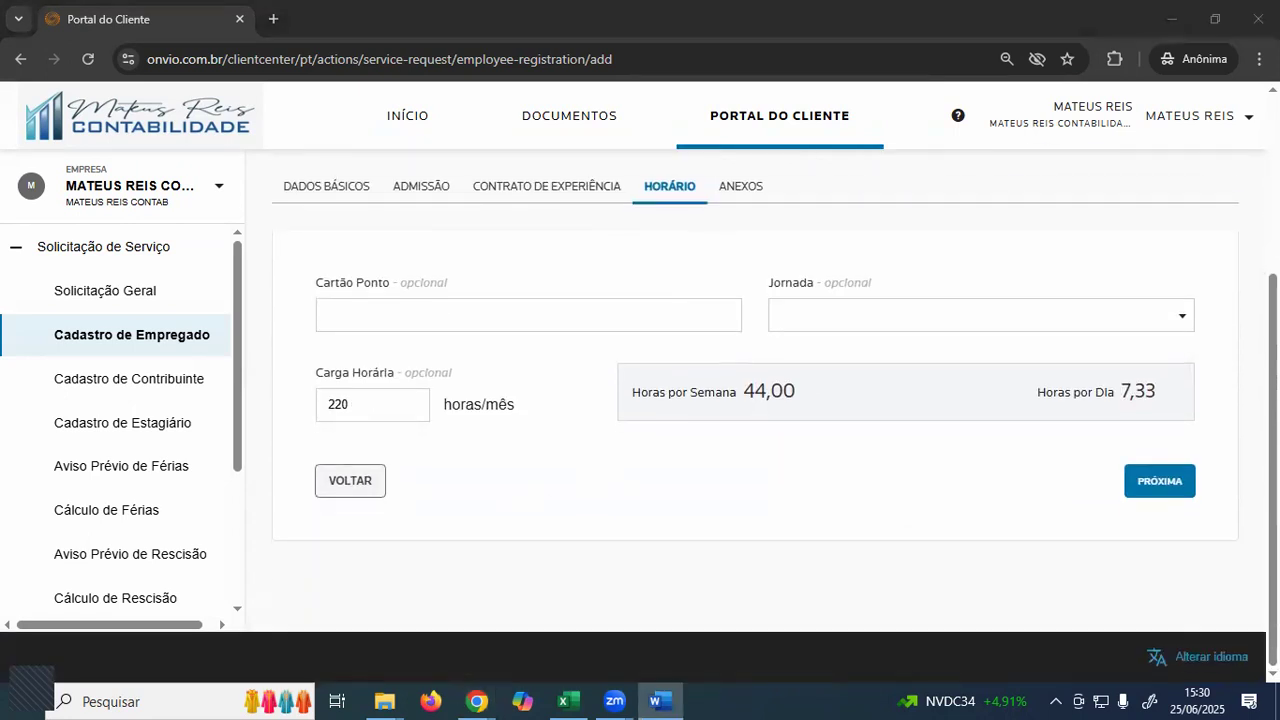
scroll(717, 349, up, 2)
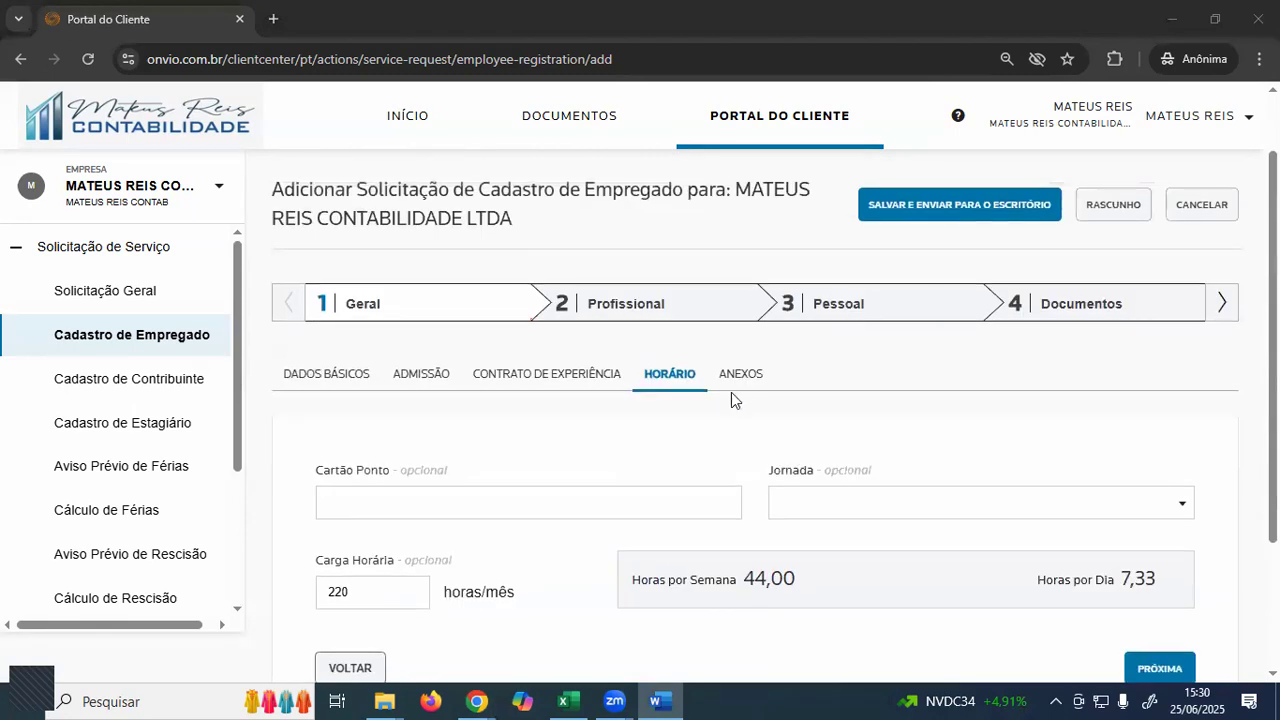
- Attach the five employee PDF documents in the request's ANEXOS section
click(743, 378)
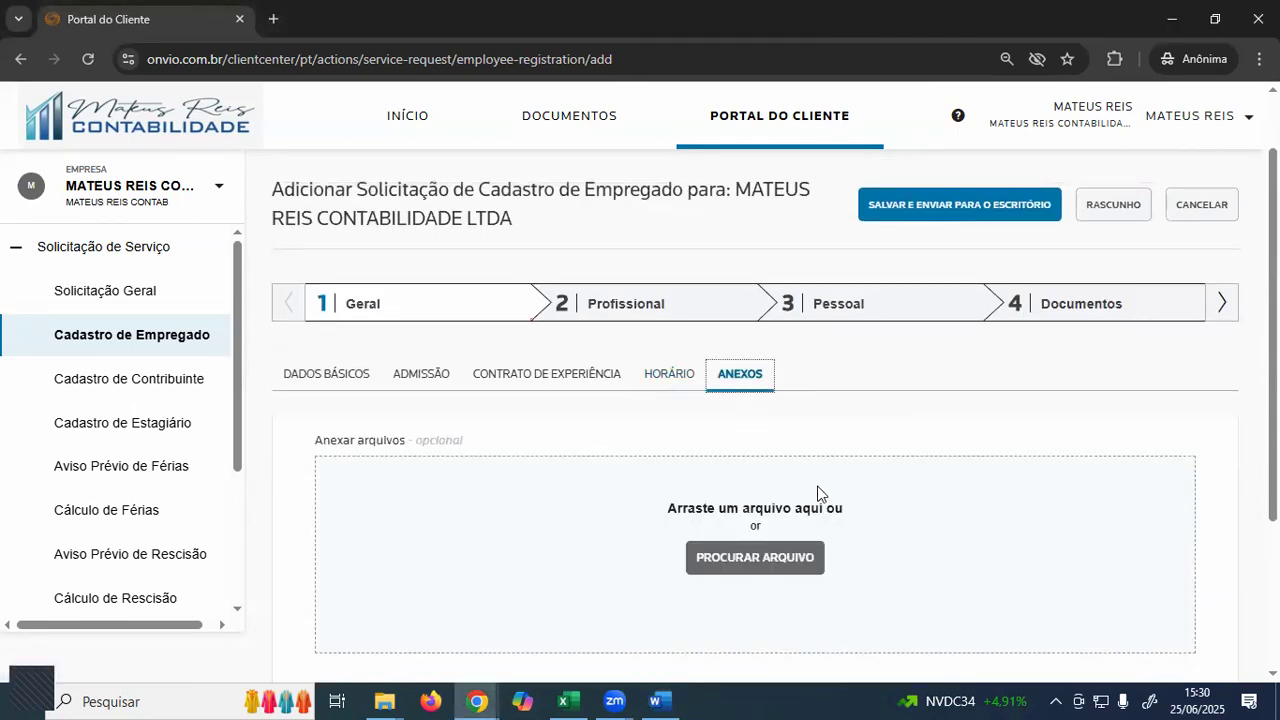
click(765, 560)
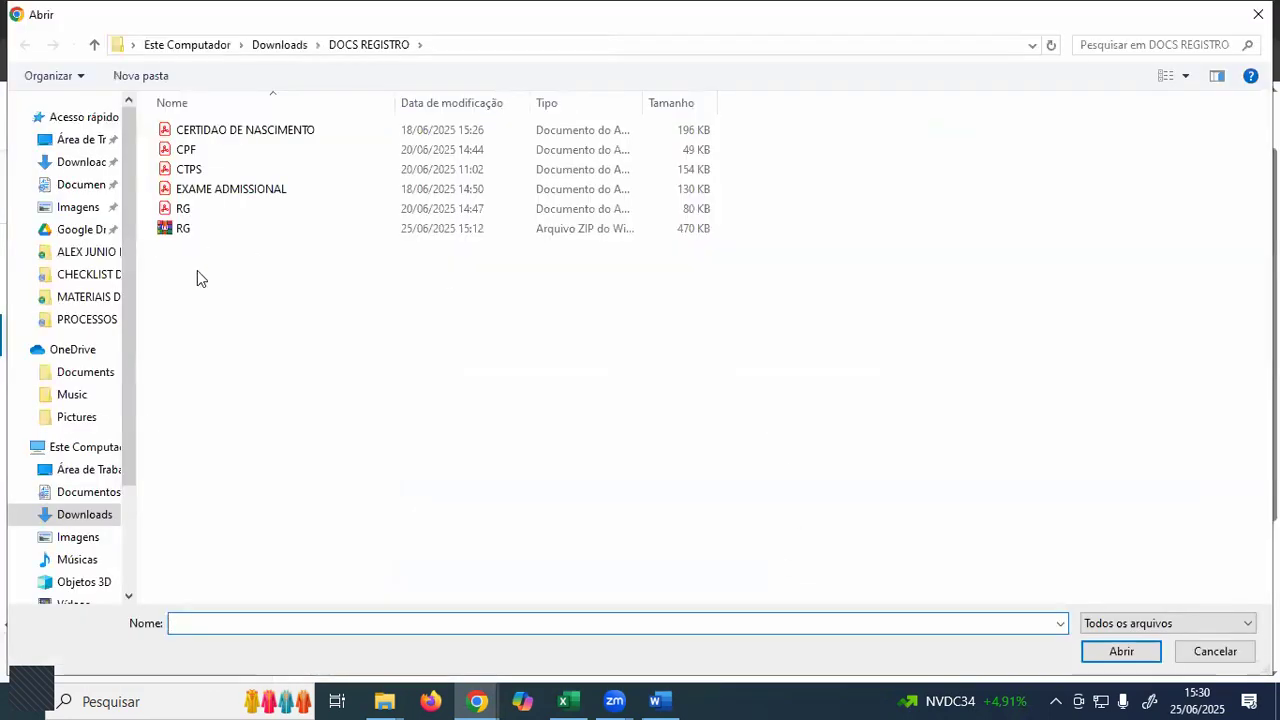
drag(151, 129, 266, 214)
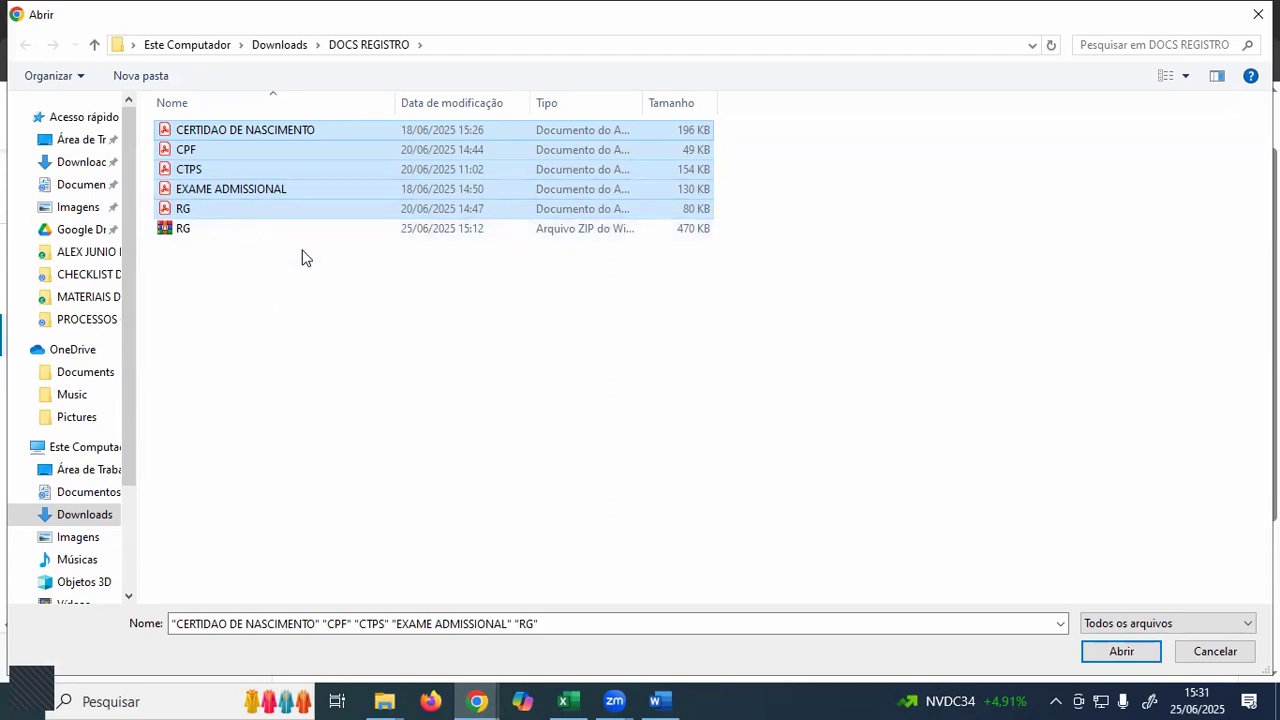
key(Return)
- Remove all five attachments (Certidão de Nascimento, CPF, CTPS, Exame Admissional, RG) and reopen the file picker
scroll(540, 475, down, 2)
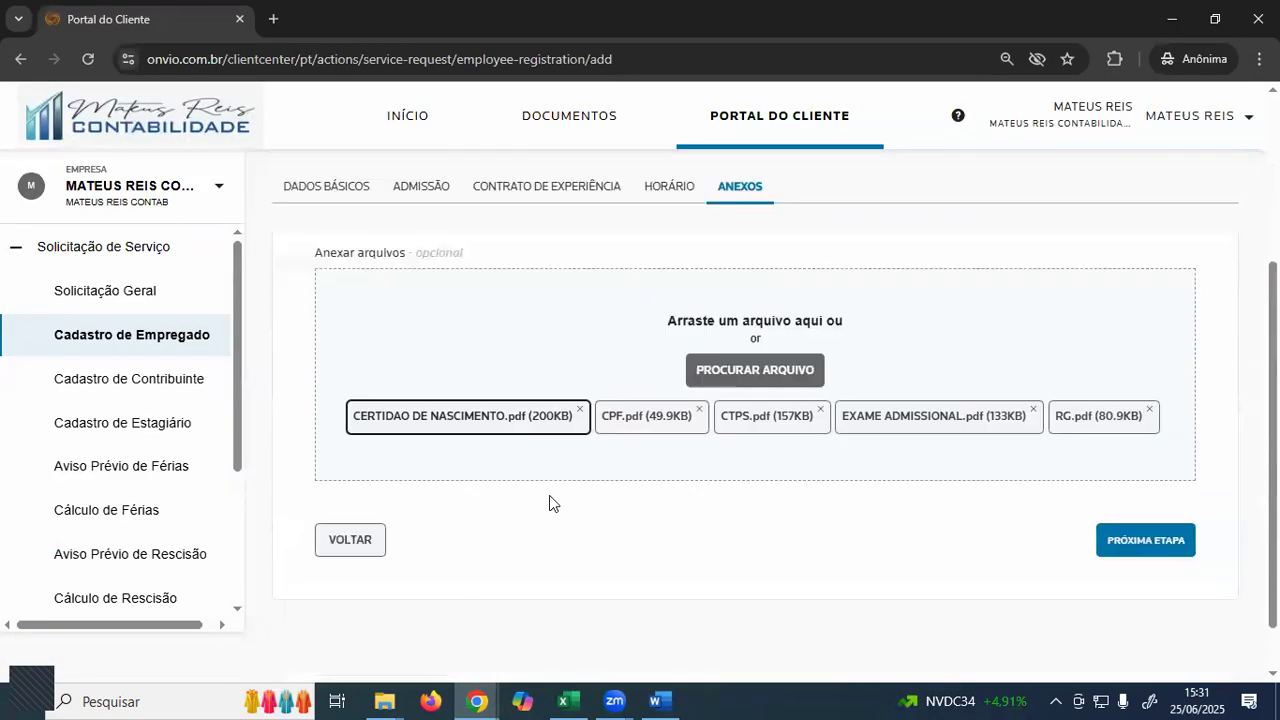
click(579, 409)
click(582, 409)
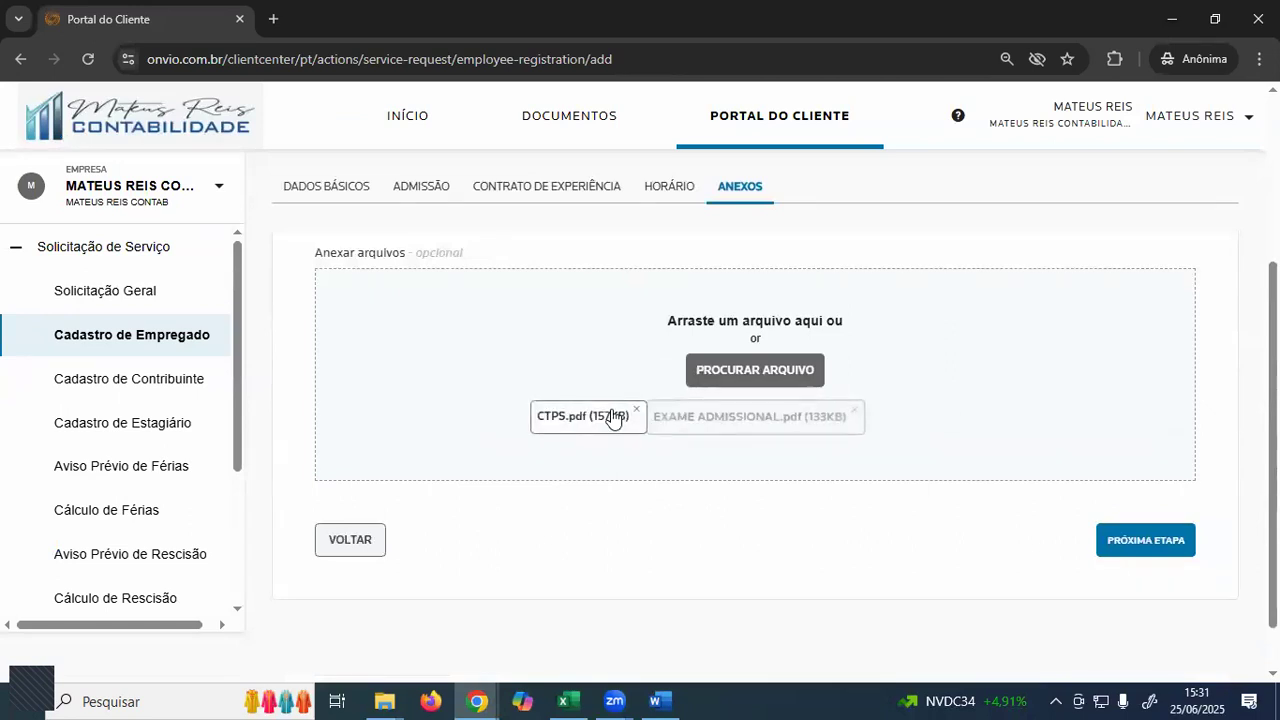
click(636, 409)
click(795, 409)
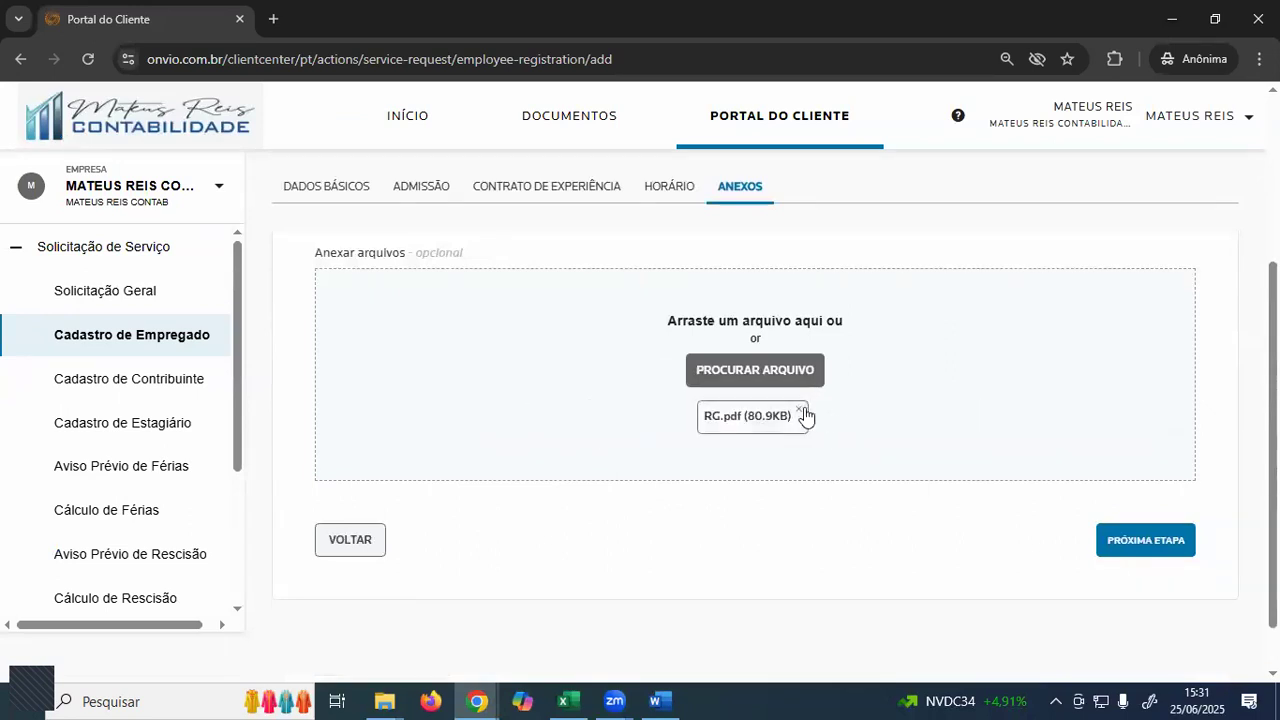
click(806, 411)
click(750, 372)
- Compress the five PDFs into a ZIP named DOCS REGISTRO and attach it
click(166, 137)
drag(166, 137, 223, 195)
right_click(223, 195)
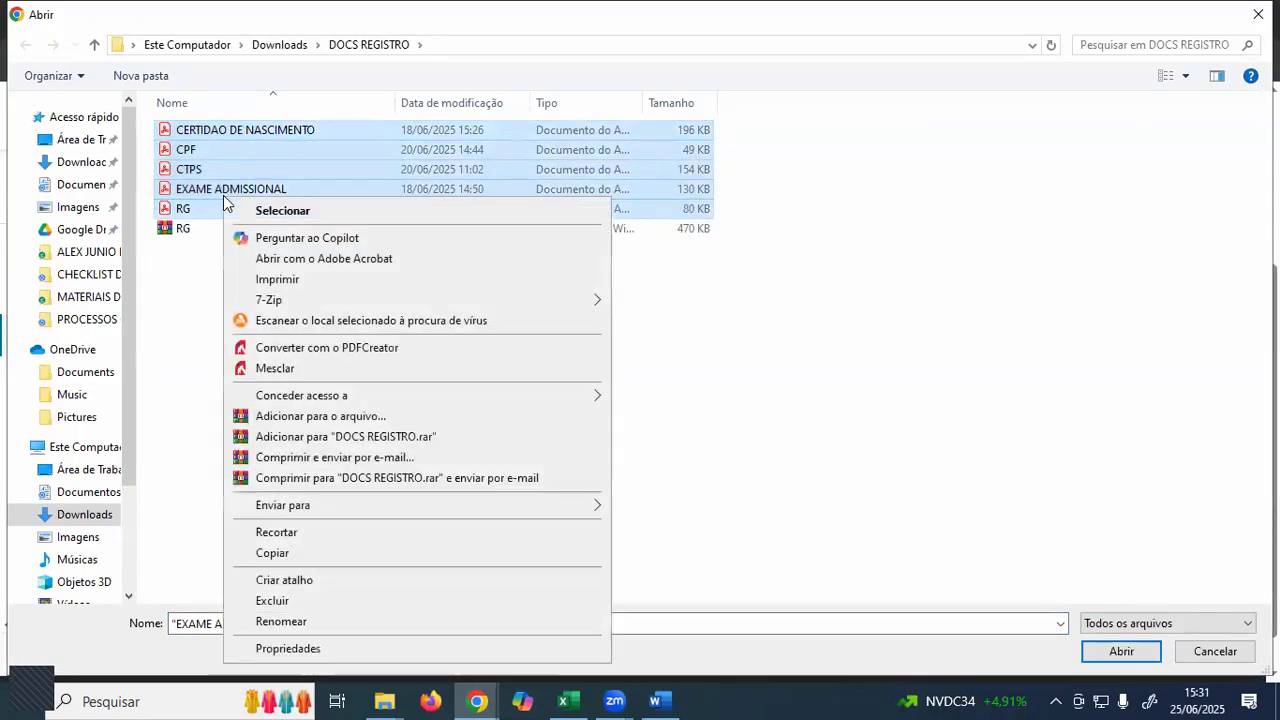
mouse_move(429, 518)
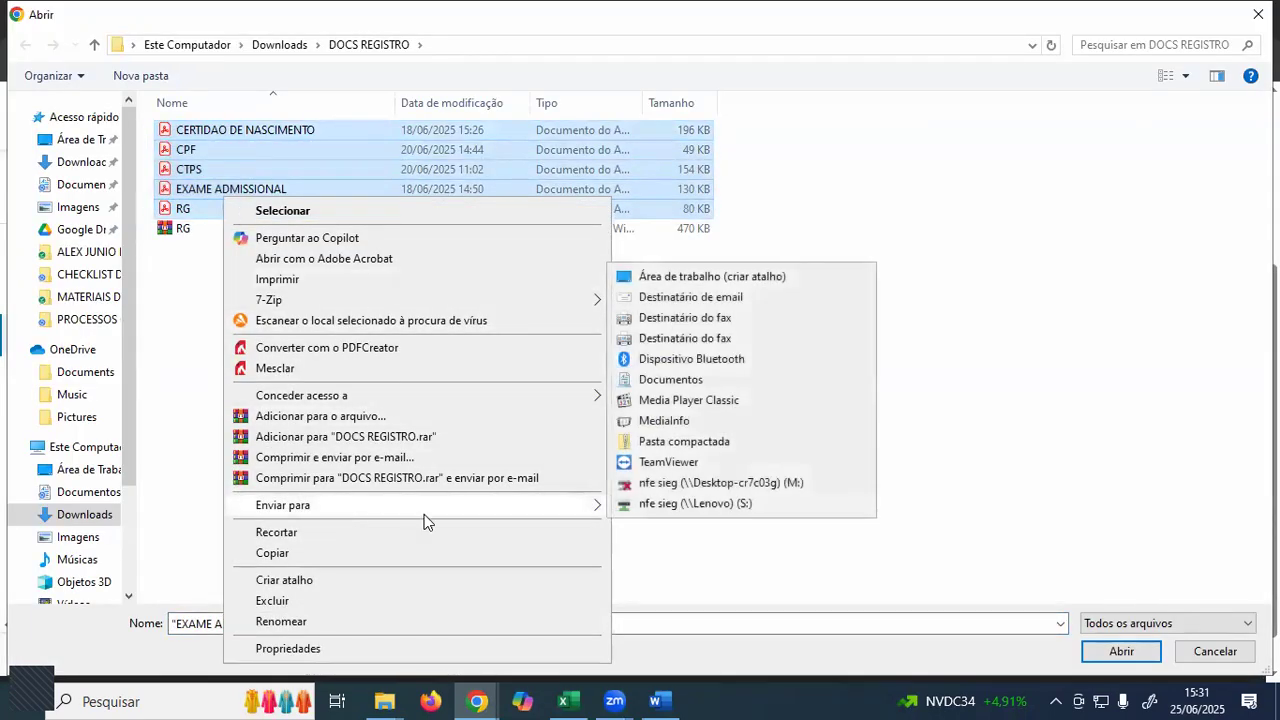
click(673, 441)
text(D)
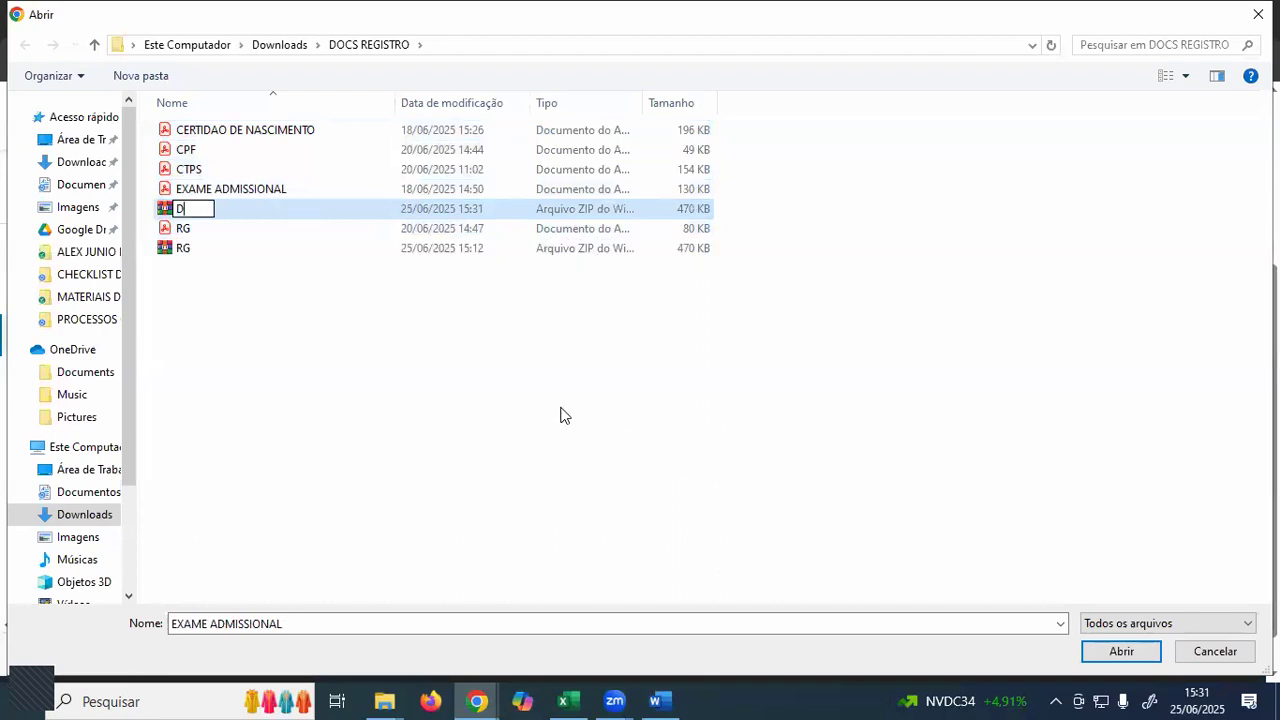
text(OCS REGISTRO)
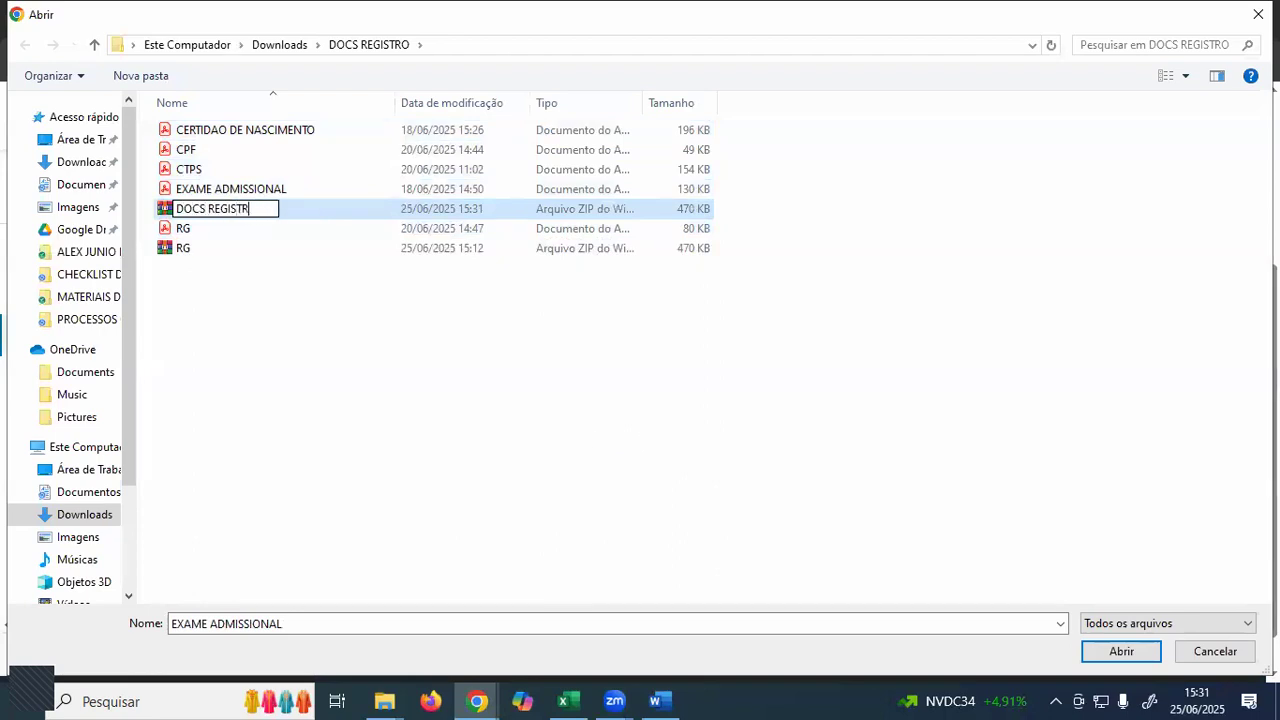
key(Return)
key(Return)
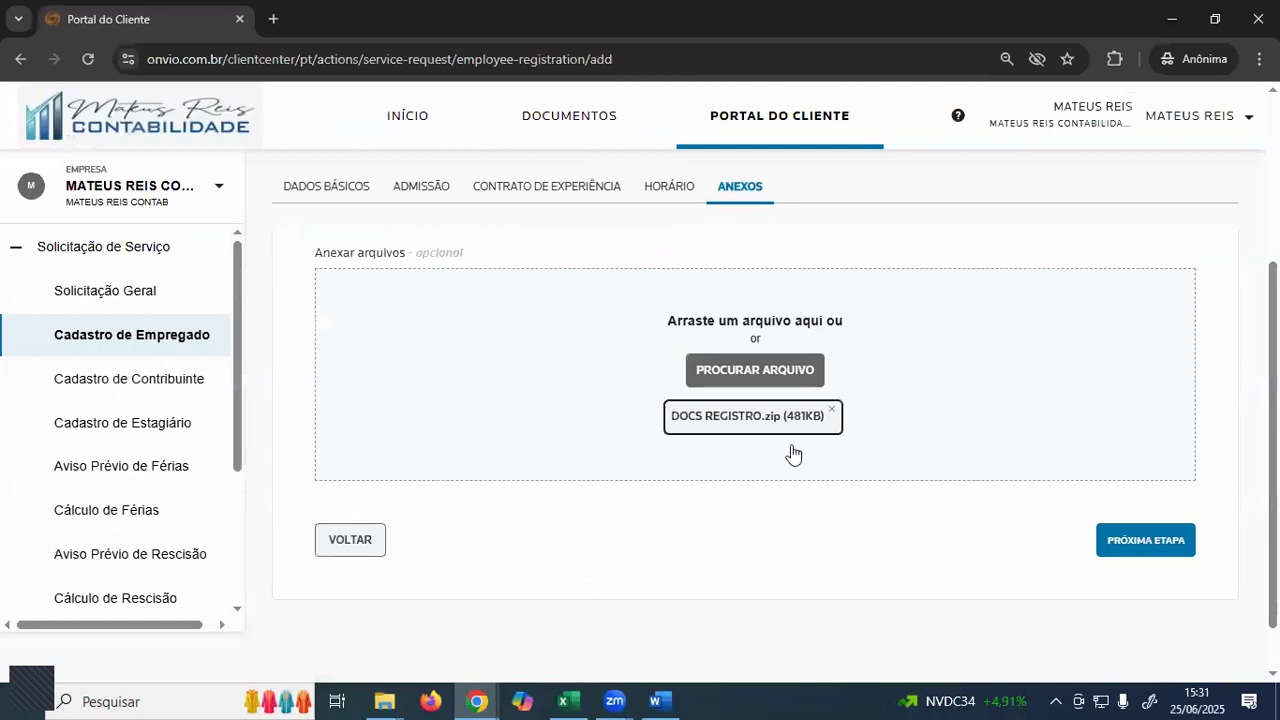
- Replace the attachment by re-attaching DOCS REGISTRO.zip (481KB) from the file picker
click(832, 410)
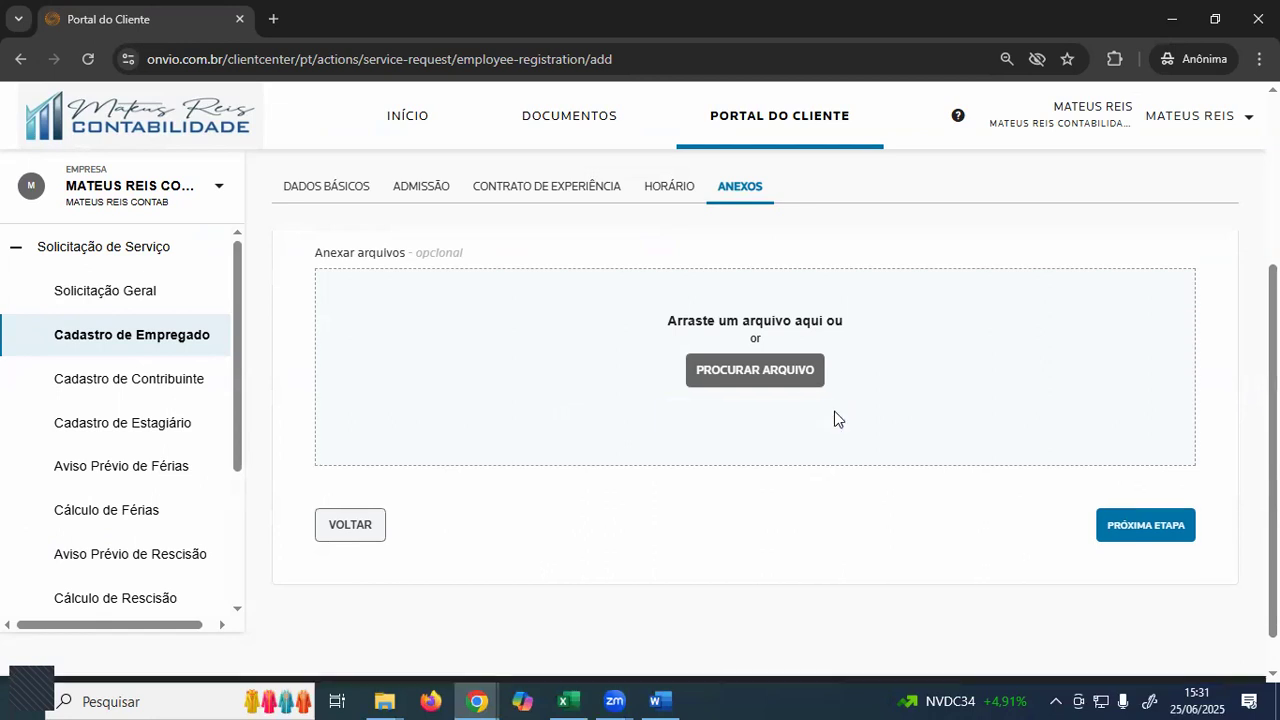
scroll(814, 460, up, 2)
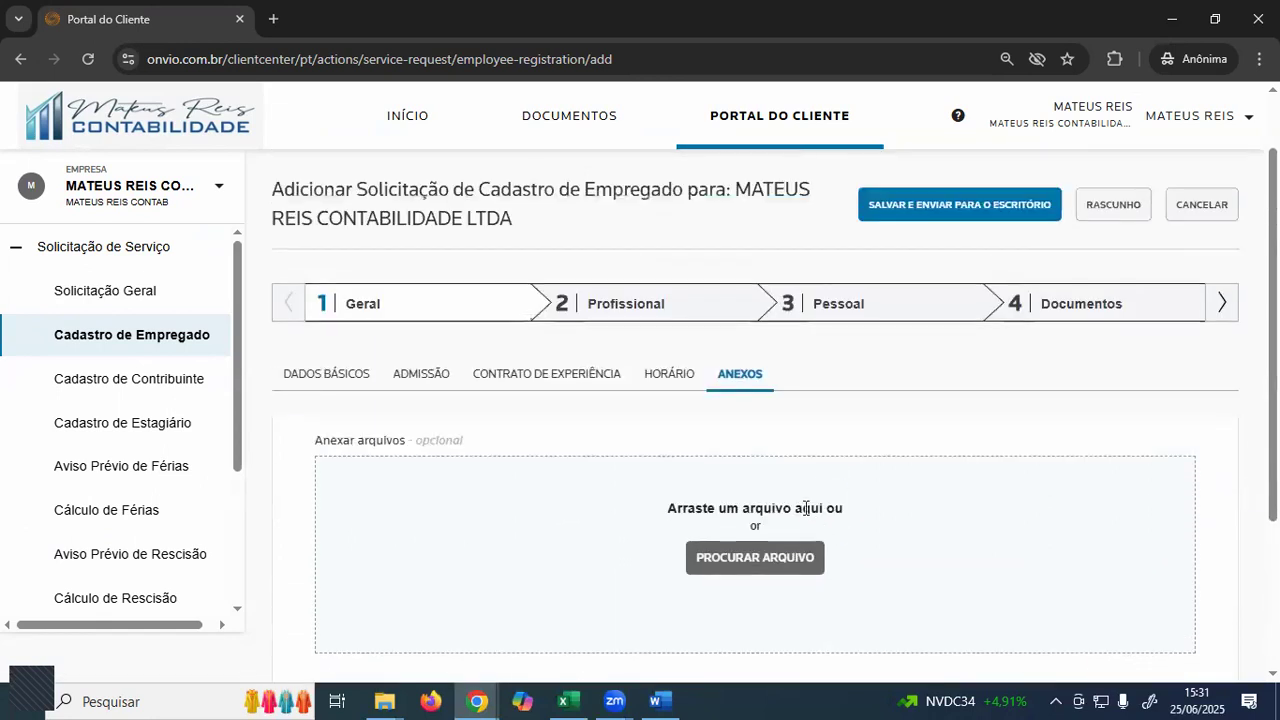
click(752, 555)
double_click(236, 189)
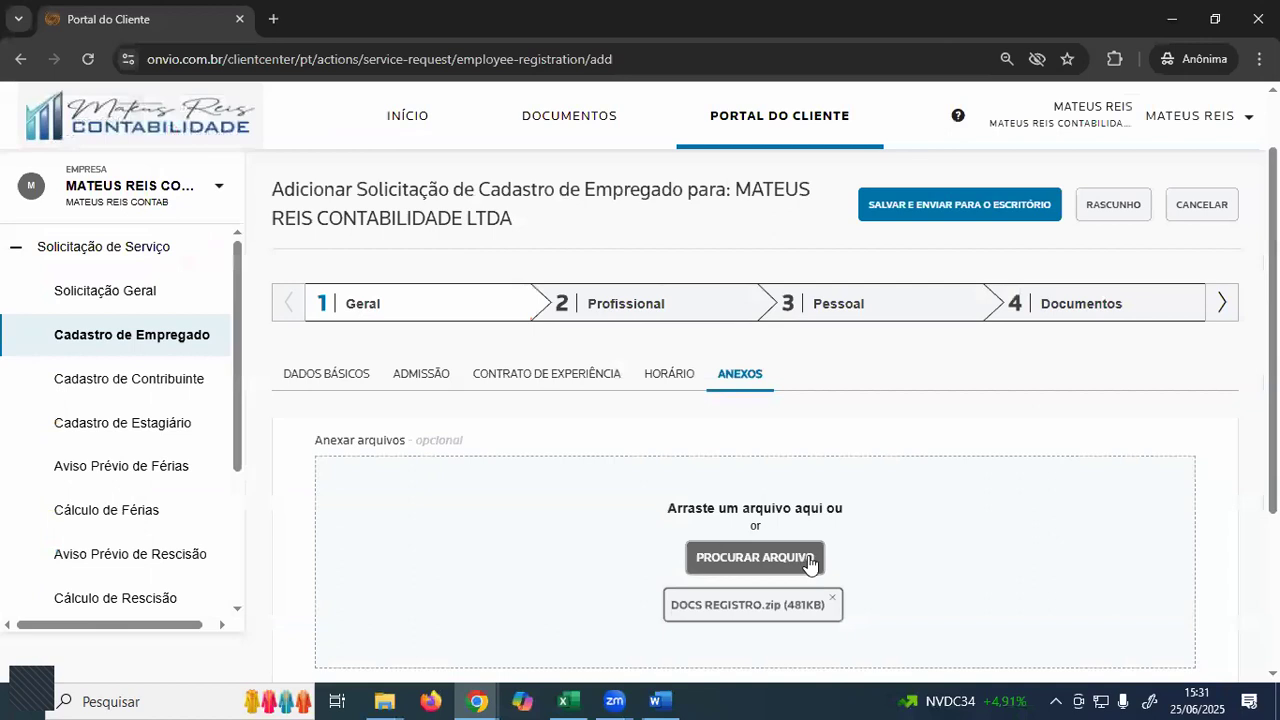
scroll(905, 568, down, 1)
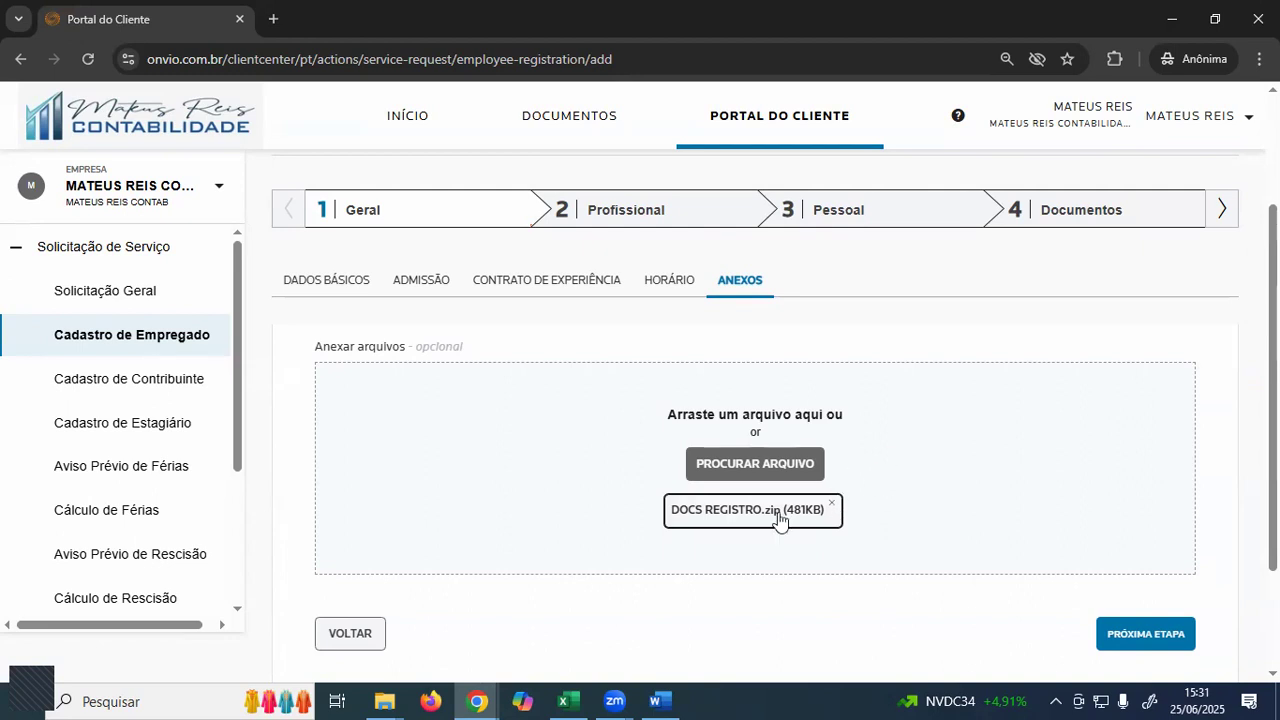
scroll(1005, 492, down, 1)
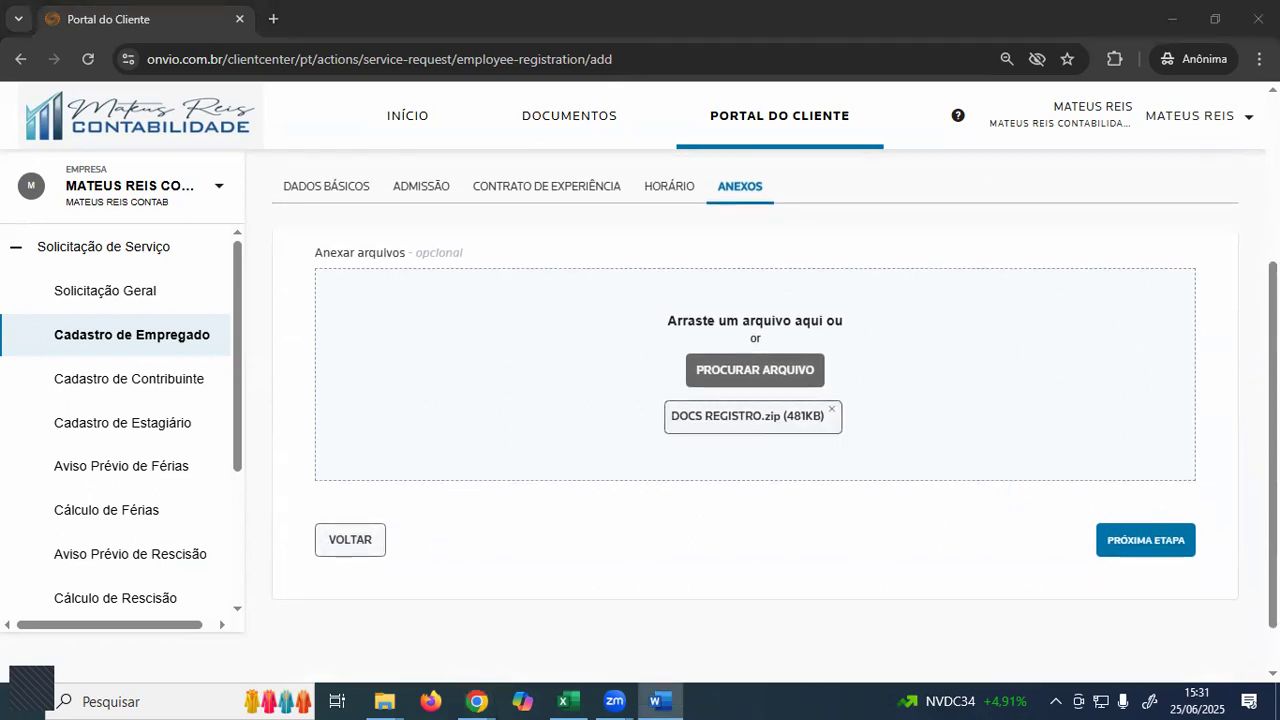
scroll(800, 411, up, 2)
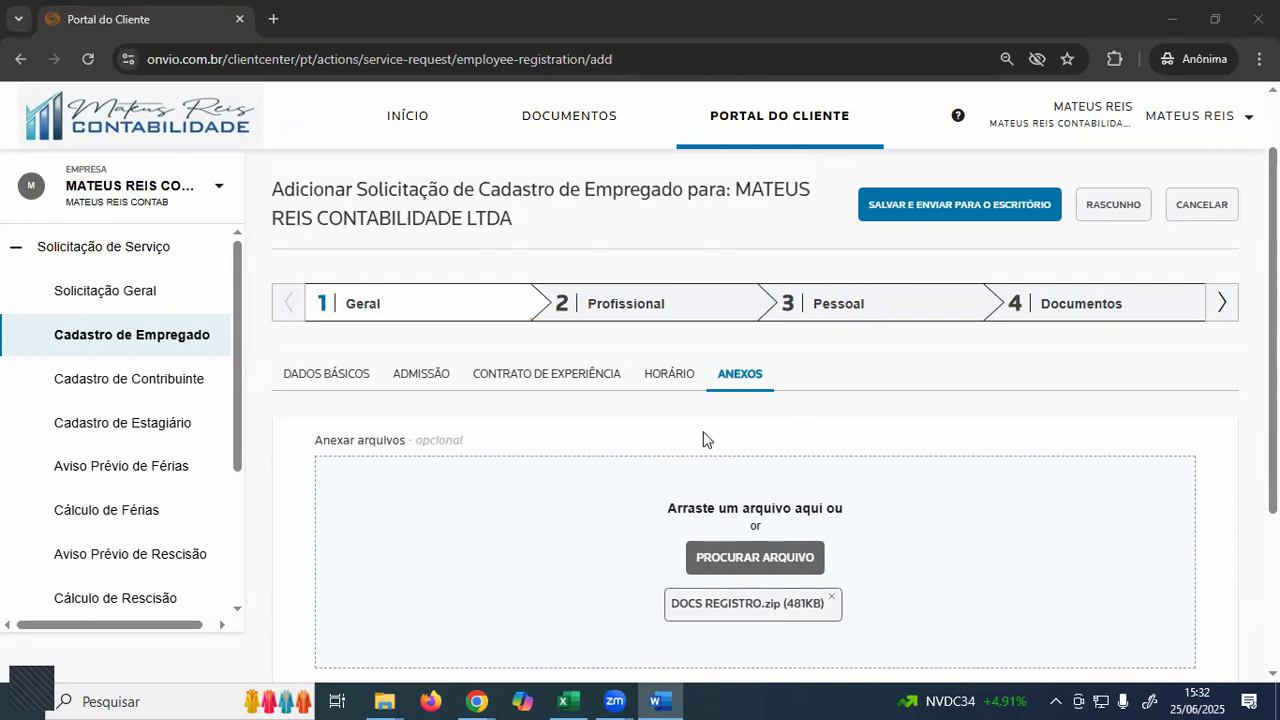
- Go to step 2 Profissional and show its Sindicais tab, with Sindicalizado and Pagou contribuição at Não
click(659, 302)
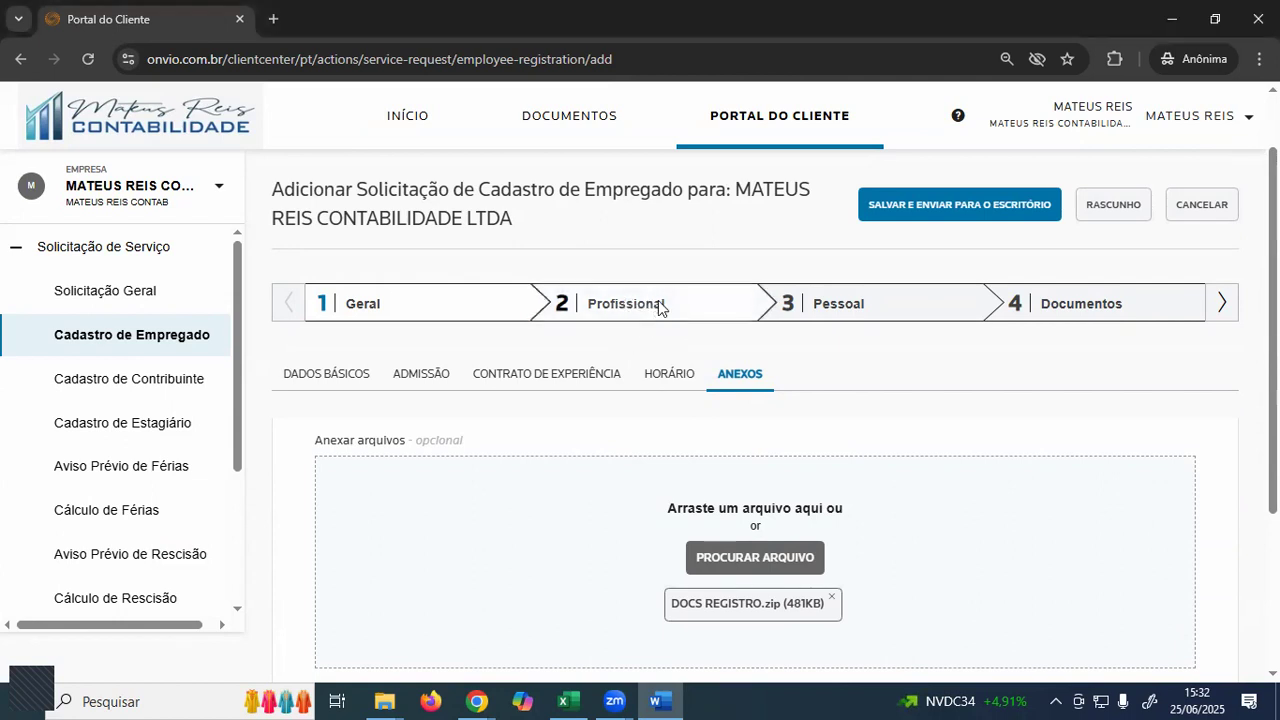
click(659, 303)
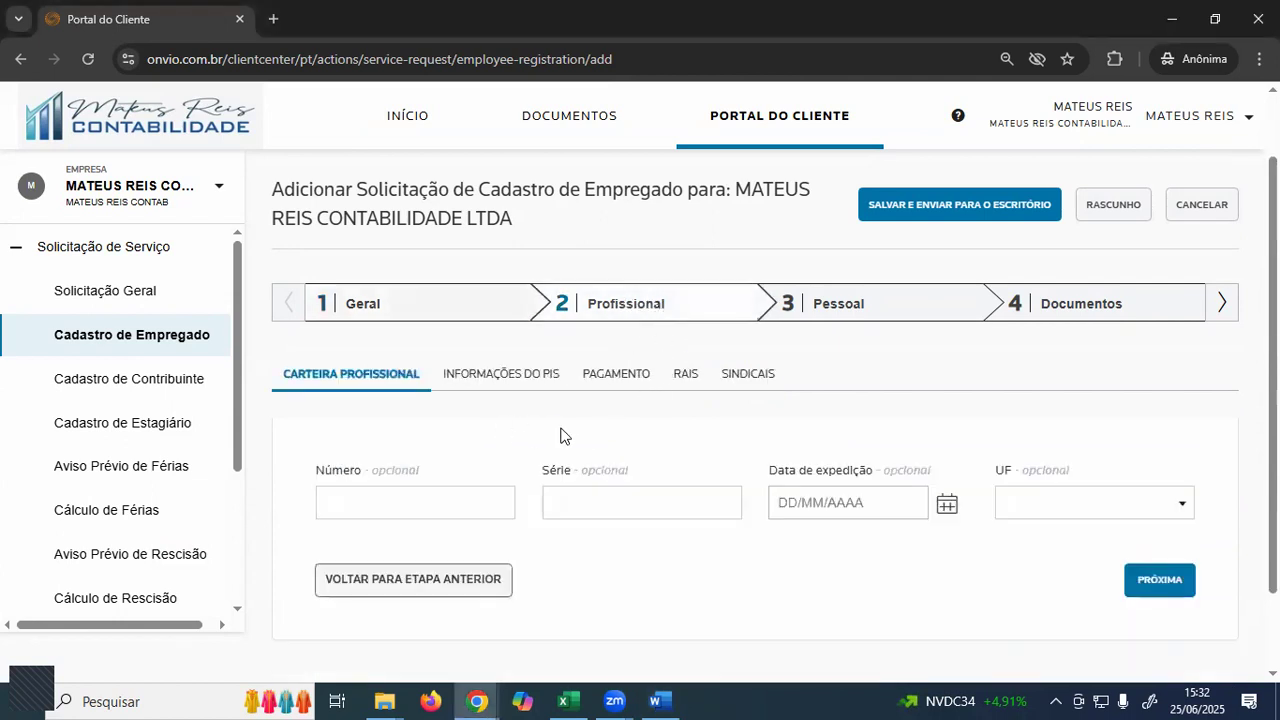
click(747, 388)
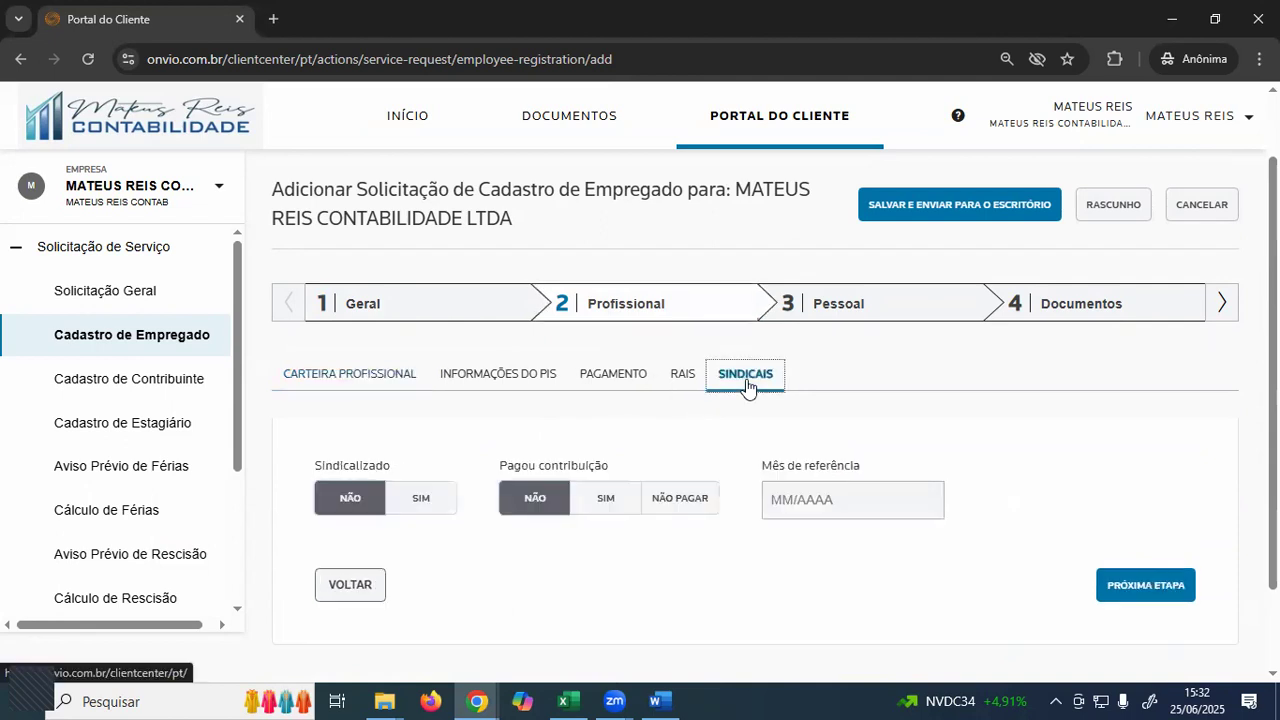
scroll(405, 408, down, 2)
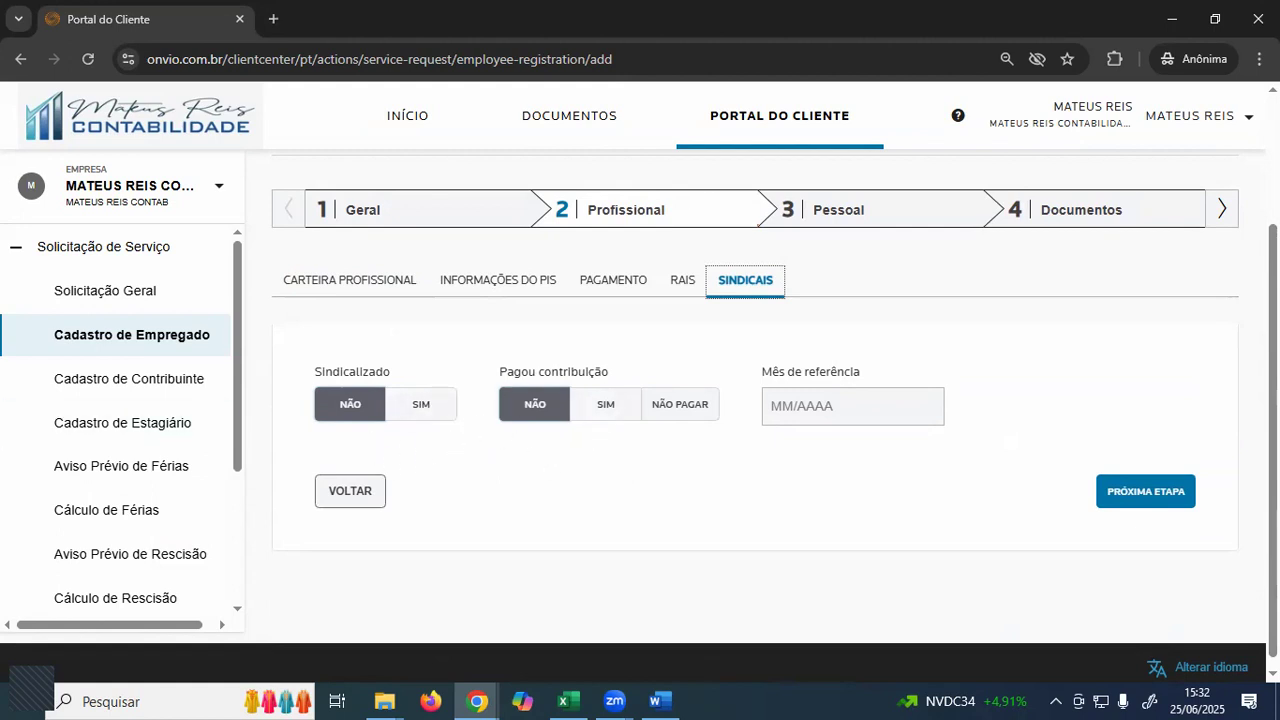
key(alt+Tab)
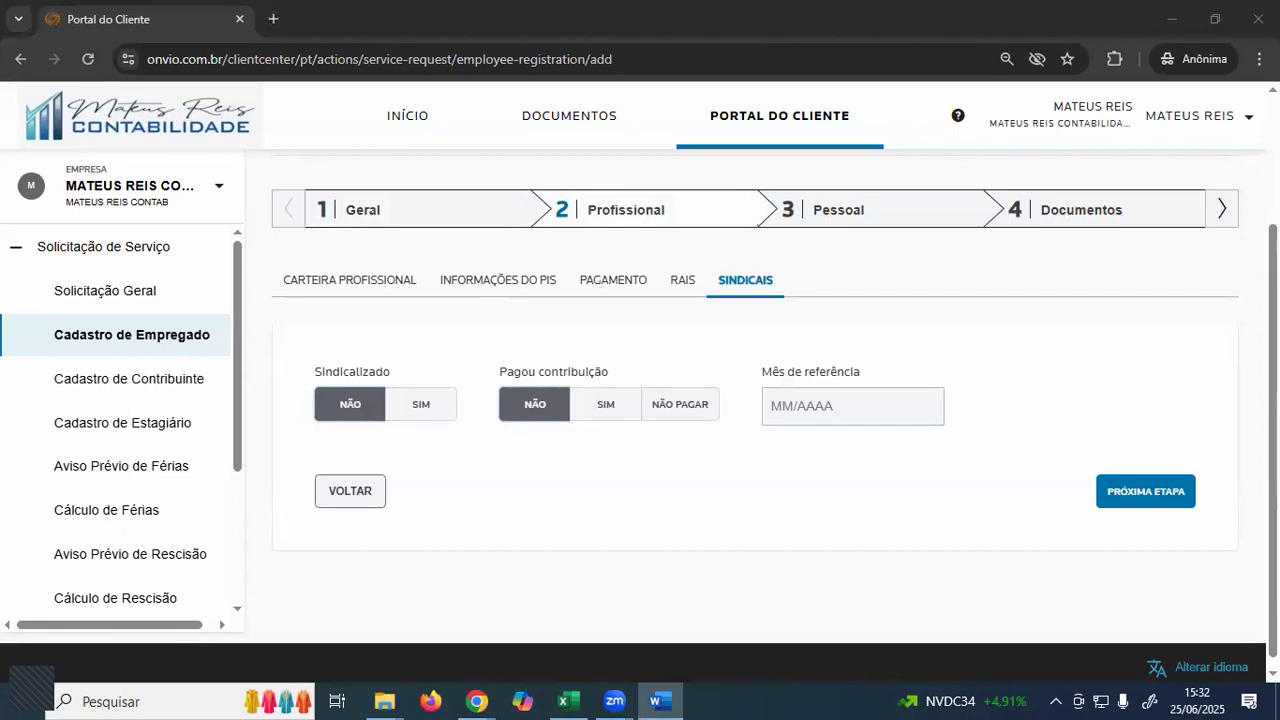
- Go to step 3 Pessoal and scroll down through the Endereço form
click(866, 214)
scroll(628, 343, down, 2)
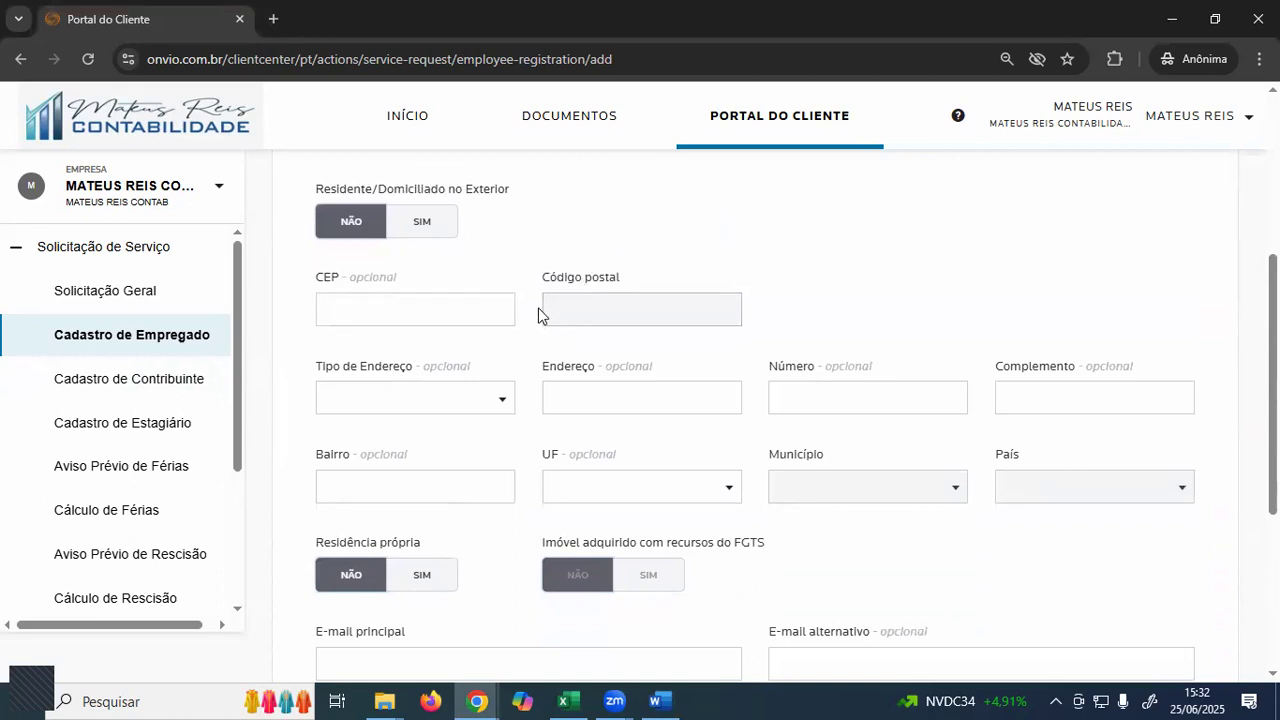
scroll(537, 309, down, 2)
scroll(536, 337, down, 1)
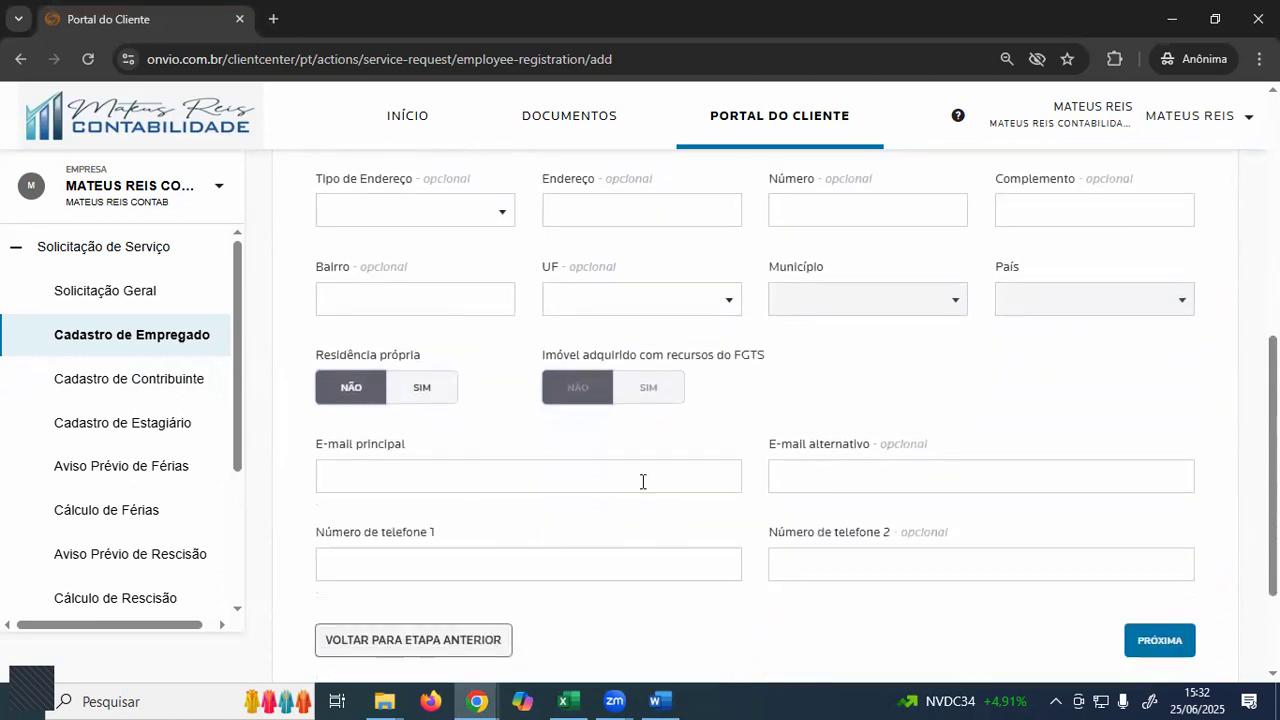
- Move between the E-mail principal and Número de telefone 1 fields, leaving both empty
click(406, 491)
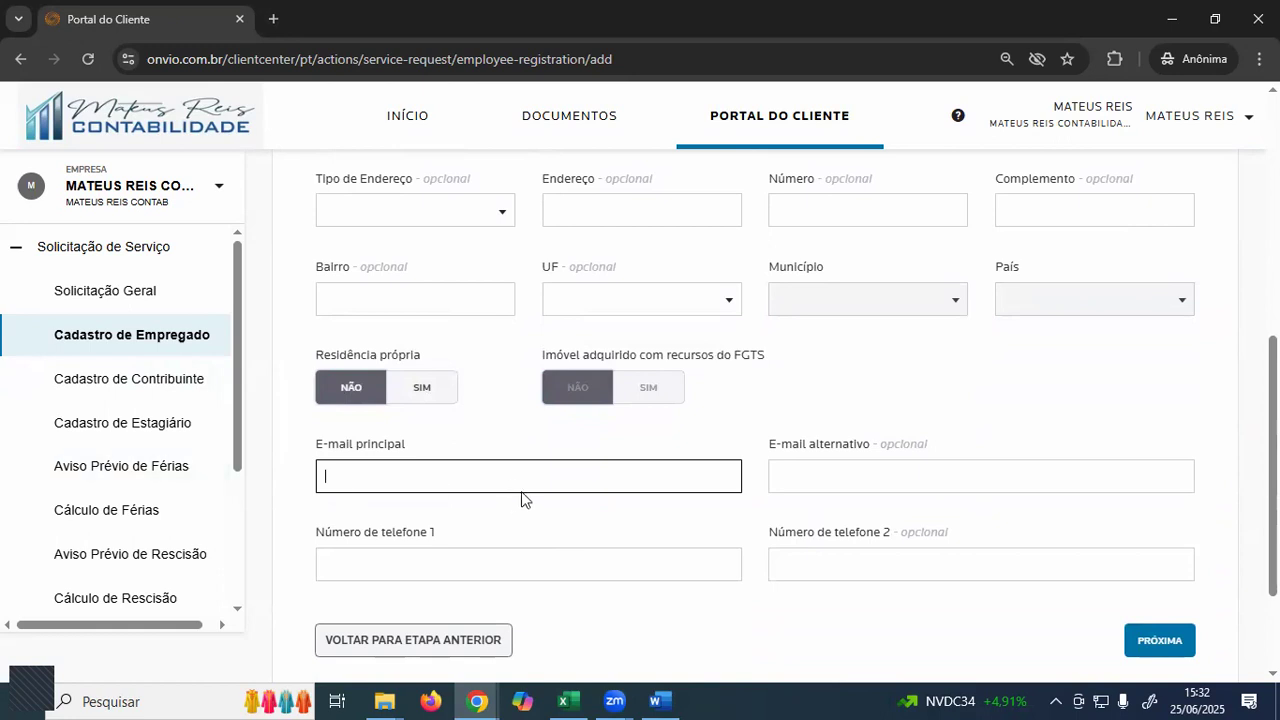
scroll(491, 485, down, 1)
click(454, 482)
click(541, 384)
click(517, 458)
click(518, 388)
click(564, 485)
click(434, 388)
scroll(543, 457, up, 5)
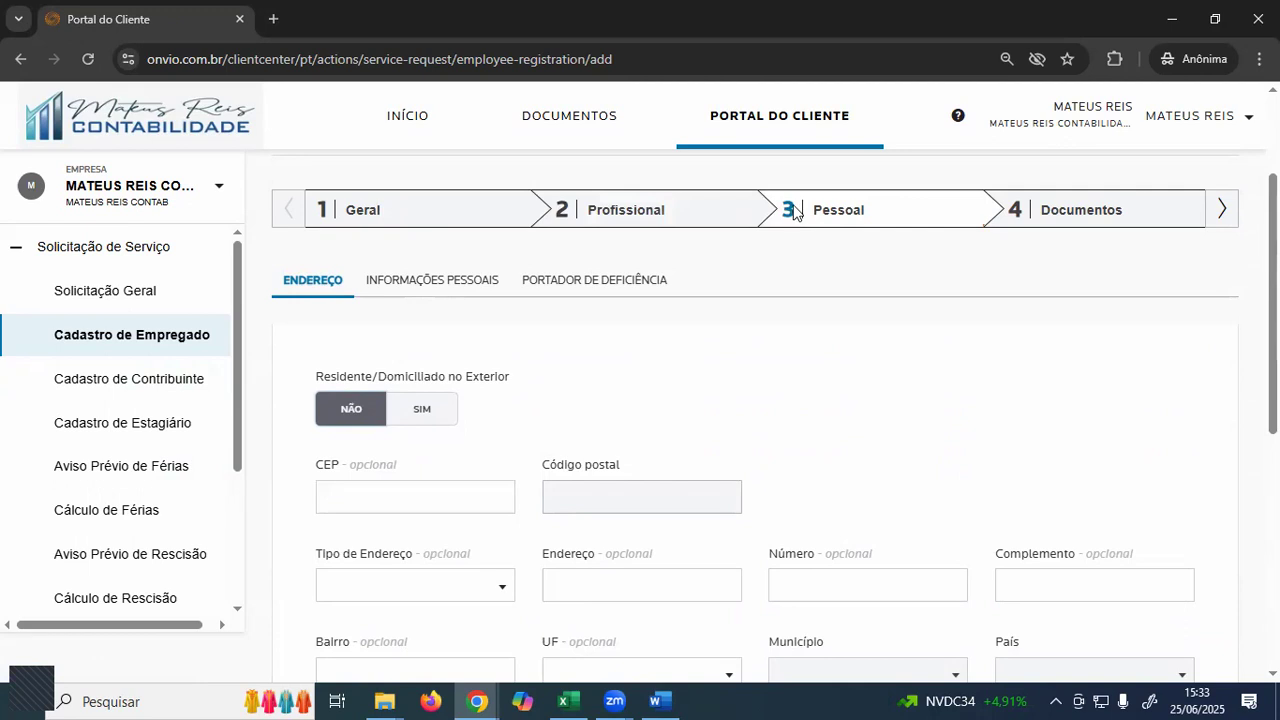
- Set Raça/Cor to Parda and keep Grau de Instrução at Ensino Médio Completo
click(440, 290)
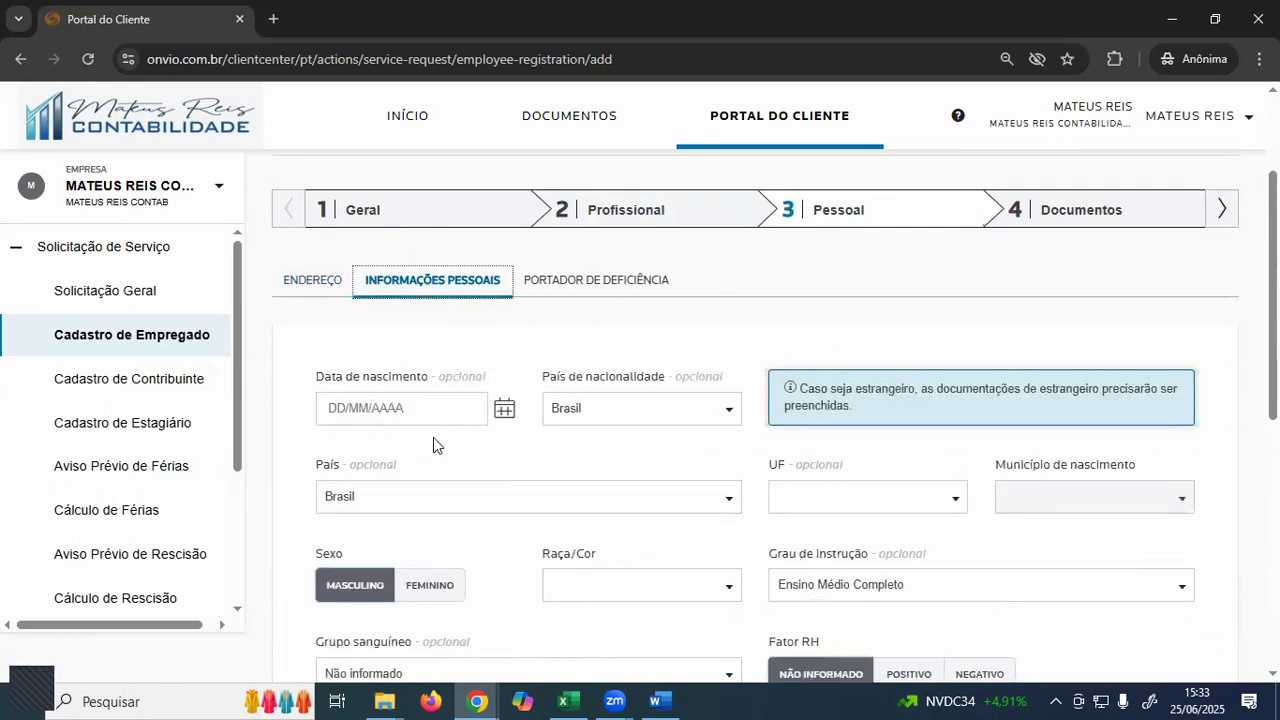
scroll(461, 446, down, 2)
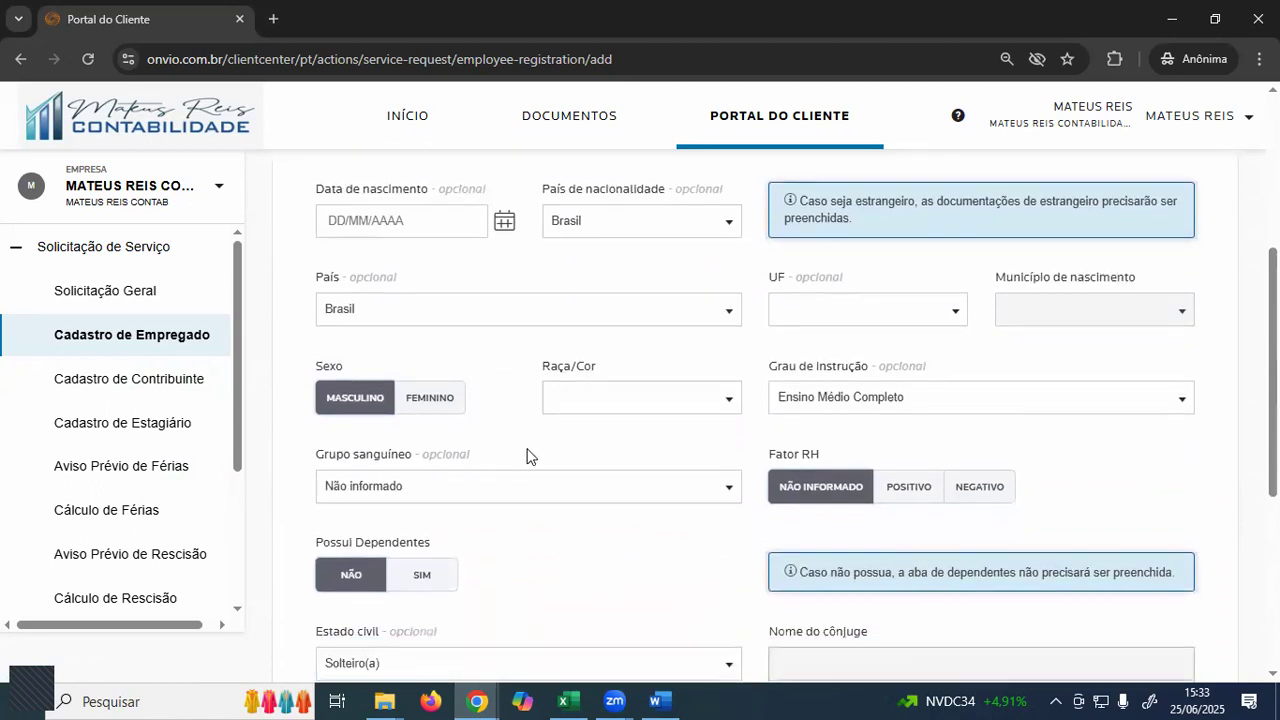
click(628, 412)
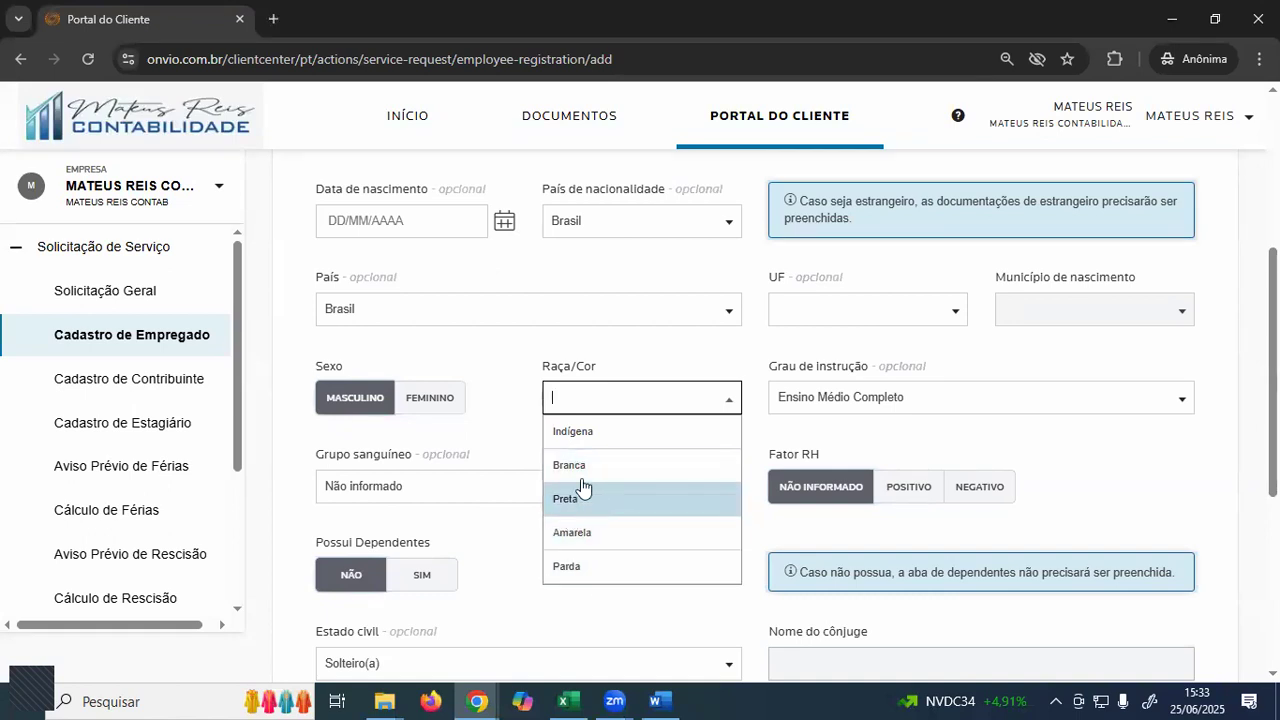
click(580, 567)
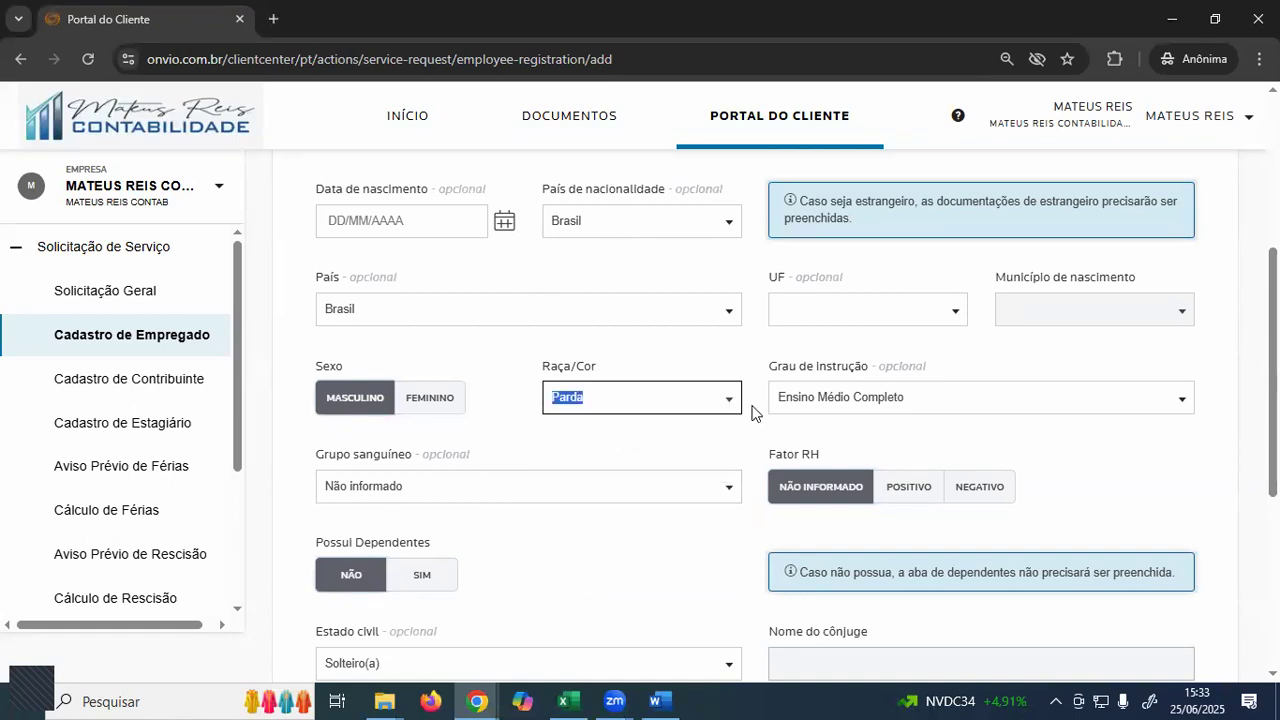
click(855, 400)
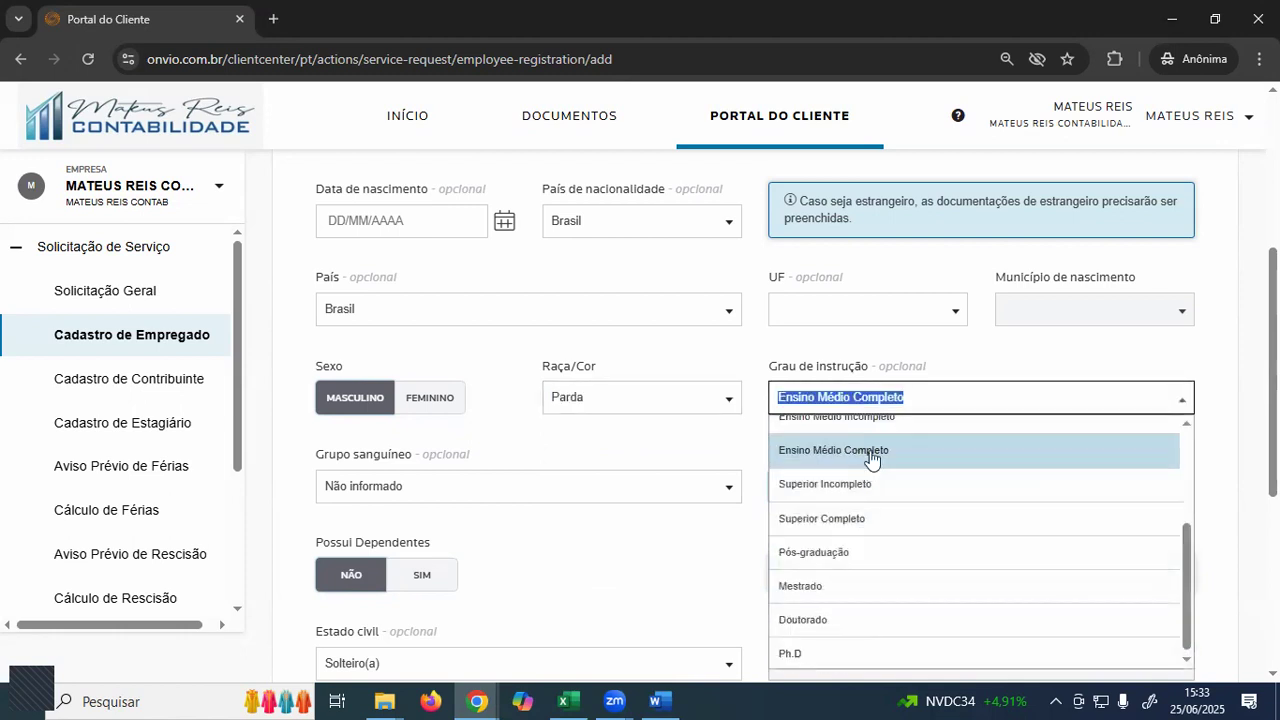
scroll(877, 470, up, 3)
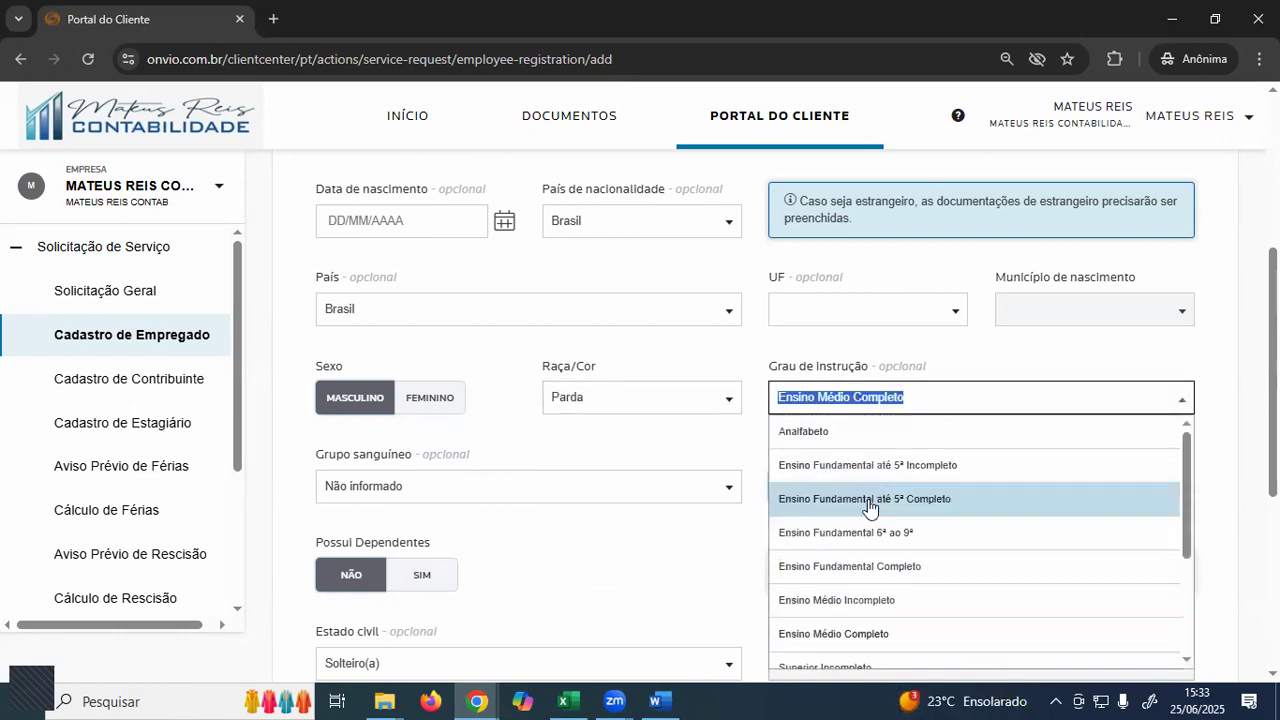
click(703, 437)
- Set Possui Dependentes to SIM
scroll(551, 435, down, 1)
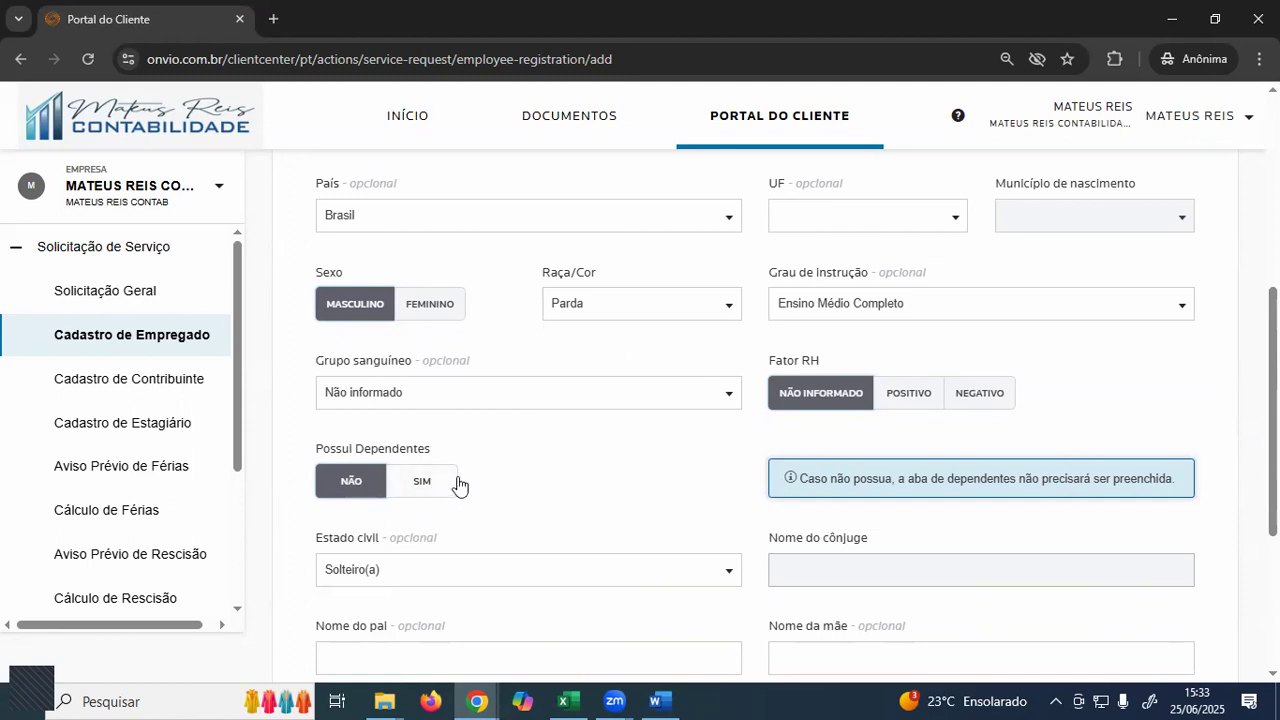
click(410, 492)
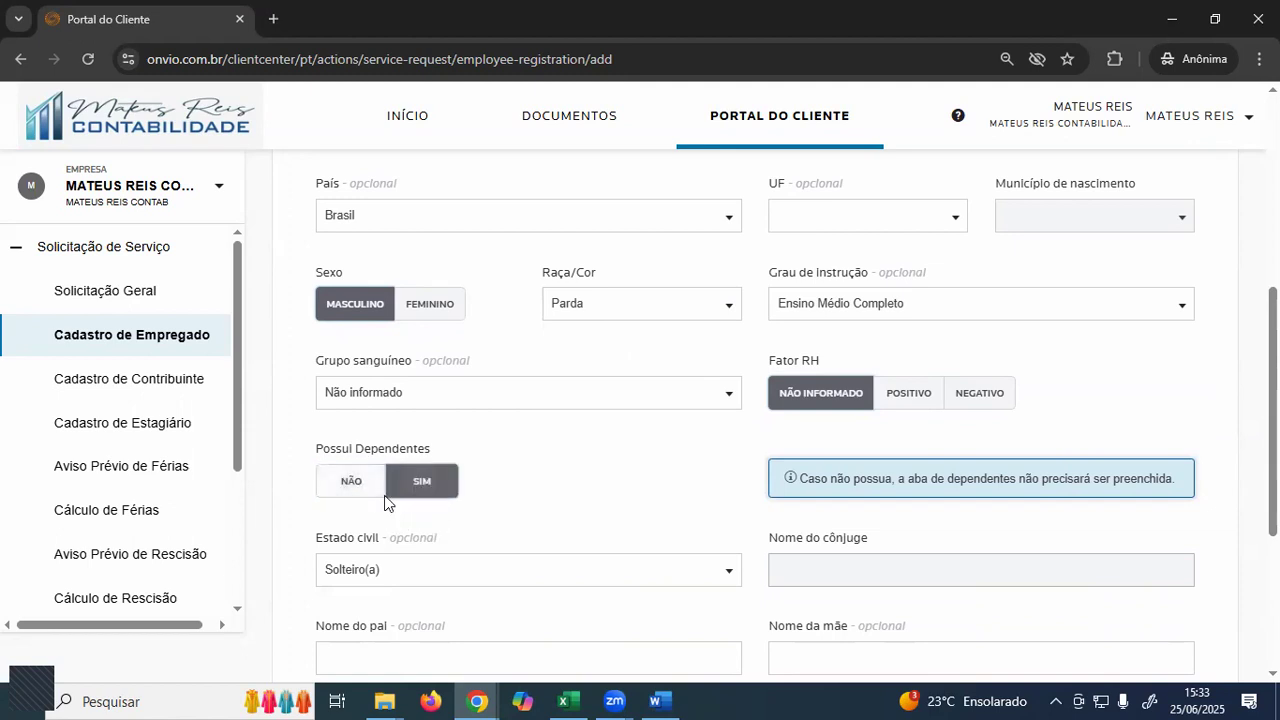
click(371, 491)
click(411, 495)
scroll(385, 505, up, 3)
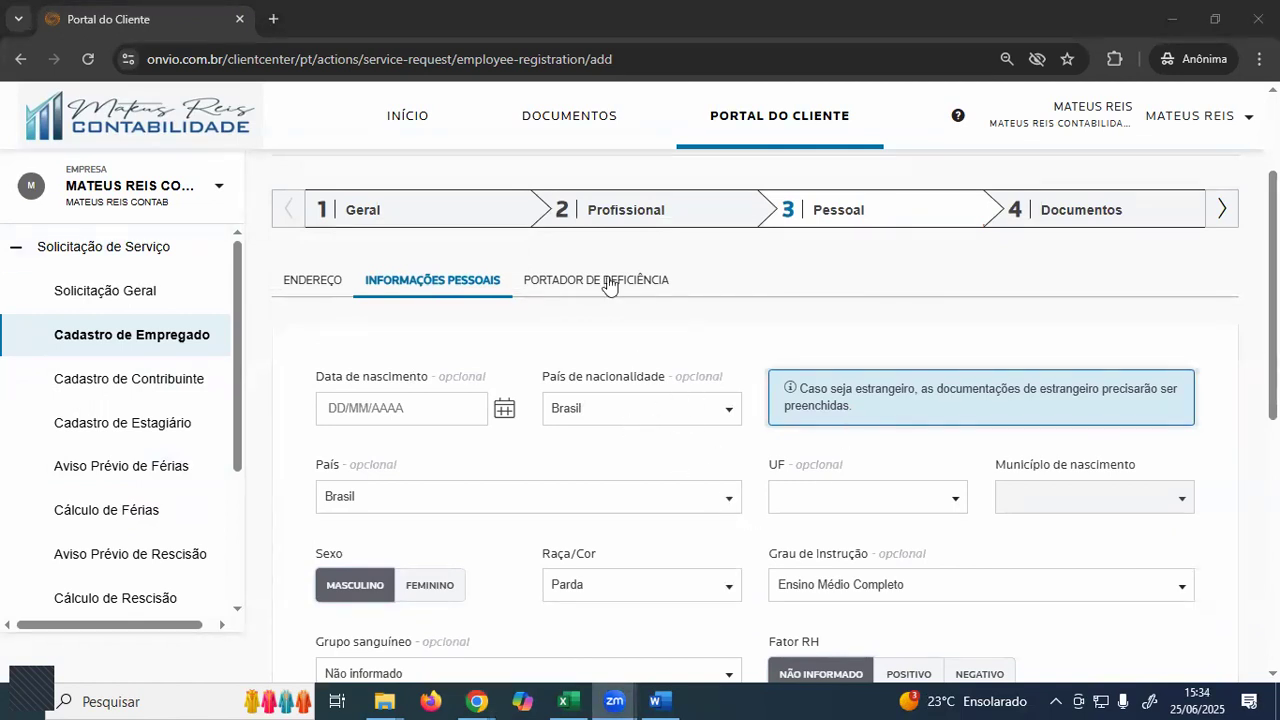
- Revert Portador de Deficiência to NÃO after trying SIM, then open step 4 Documentos
click(590, 292)
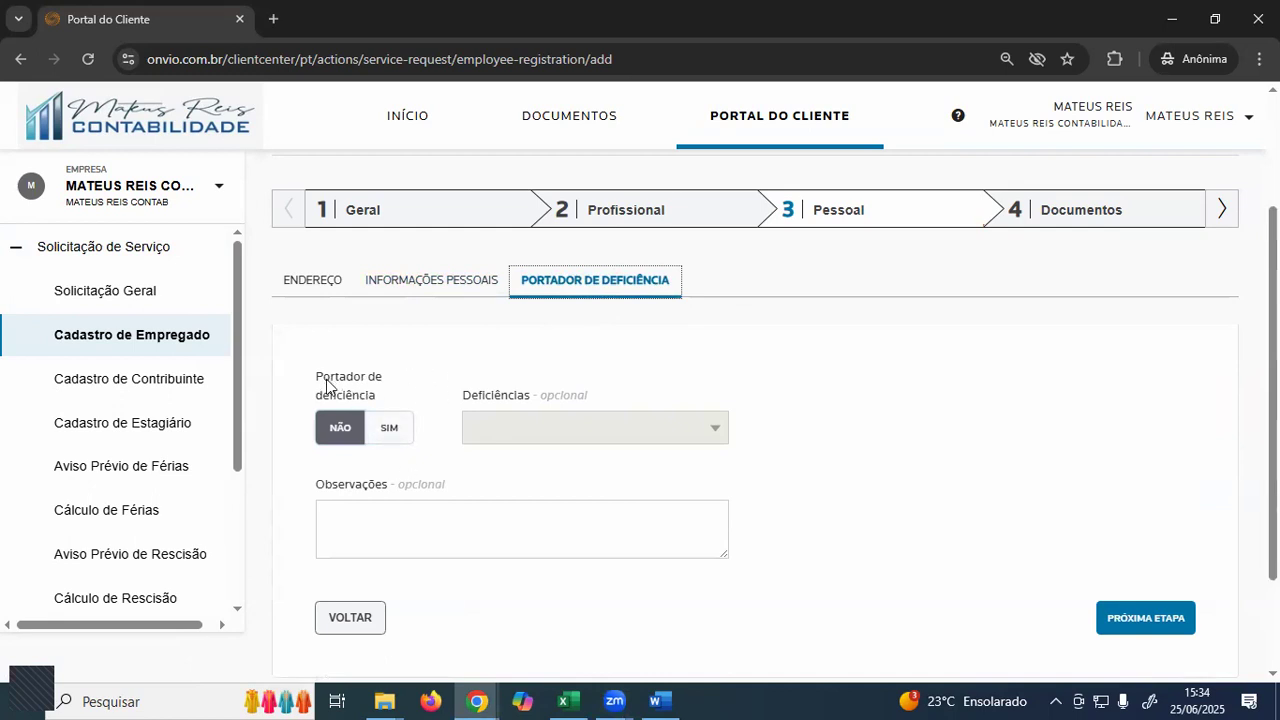
drag(326, 379, 371, 388)
click(394, 430)
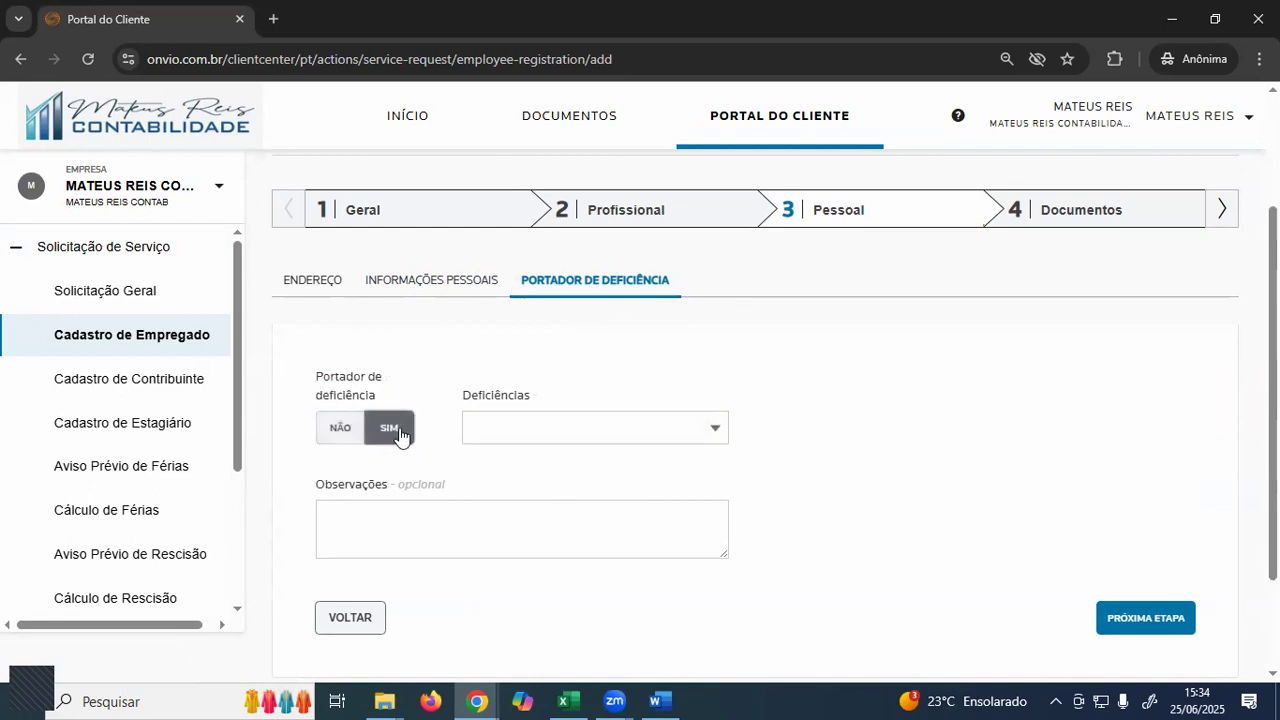
click(508, 430)
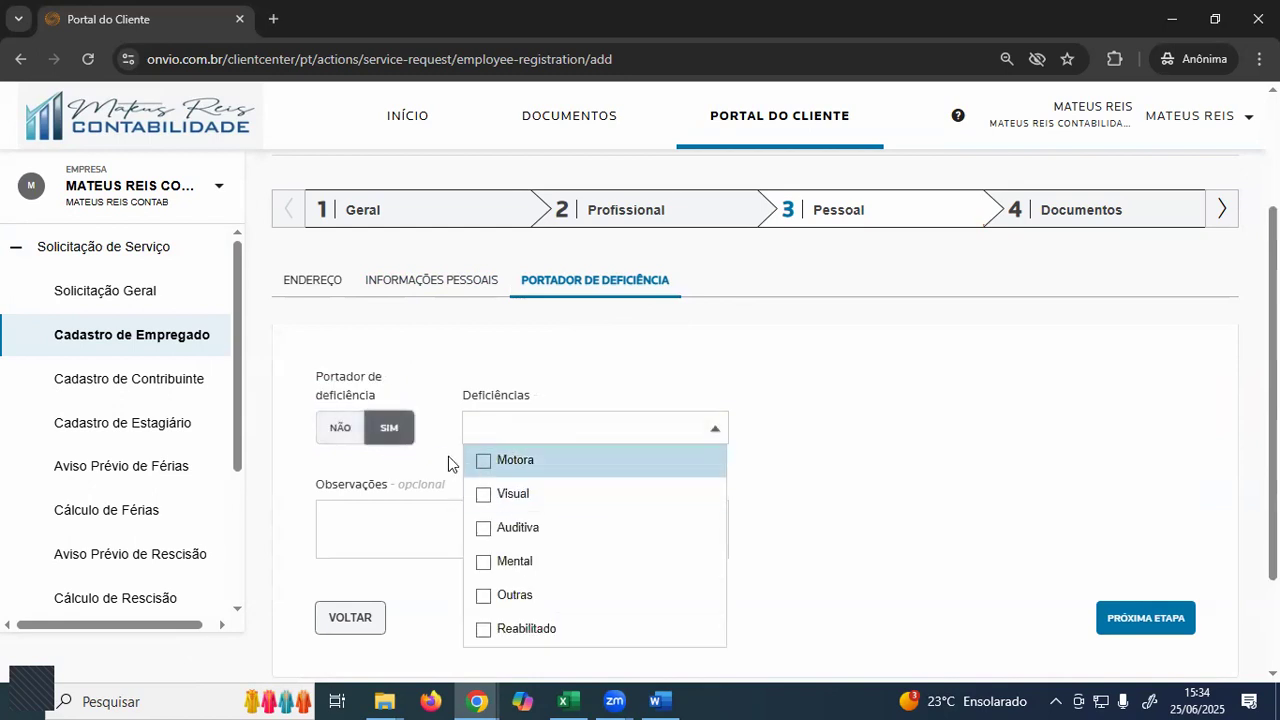
click(448, 463)
click(514, 431)
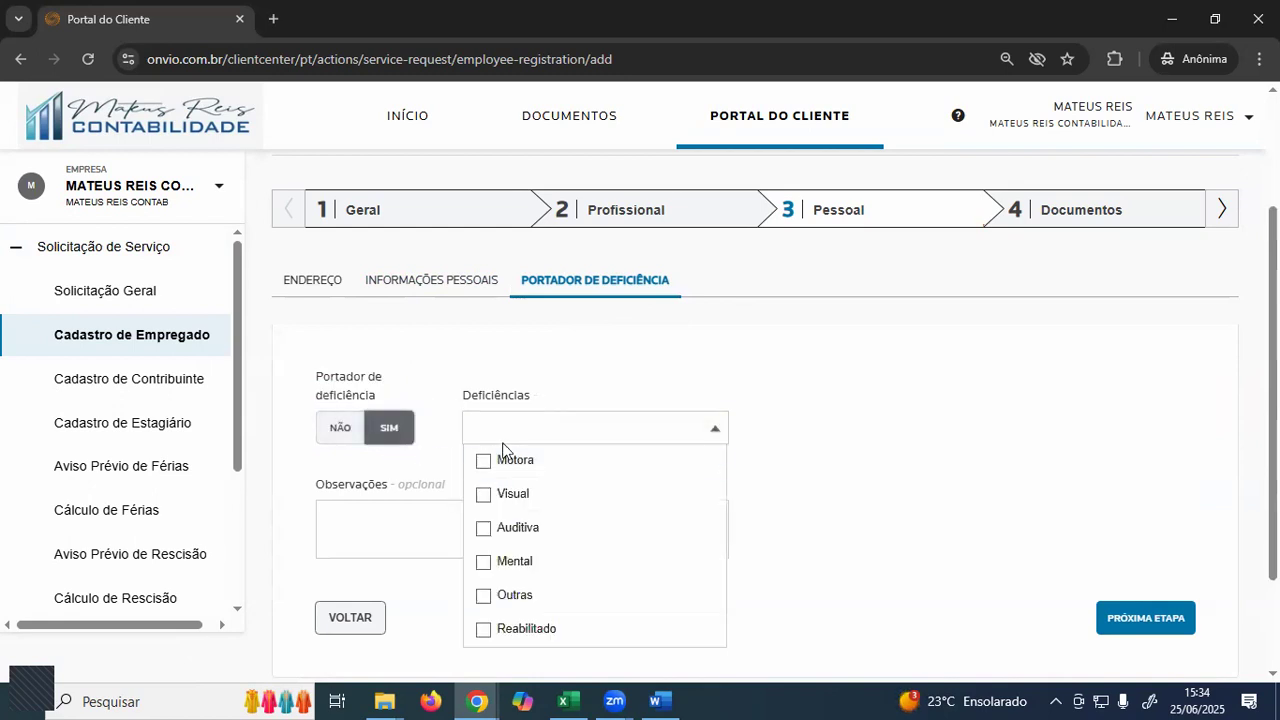
click(343, 437)
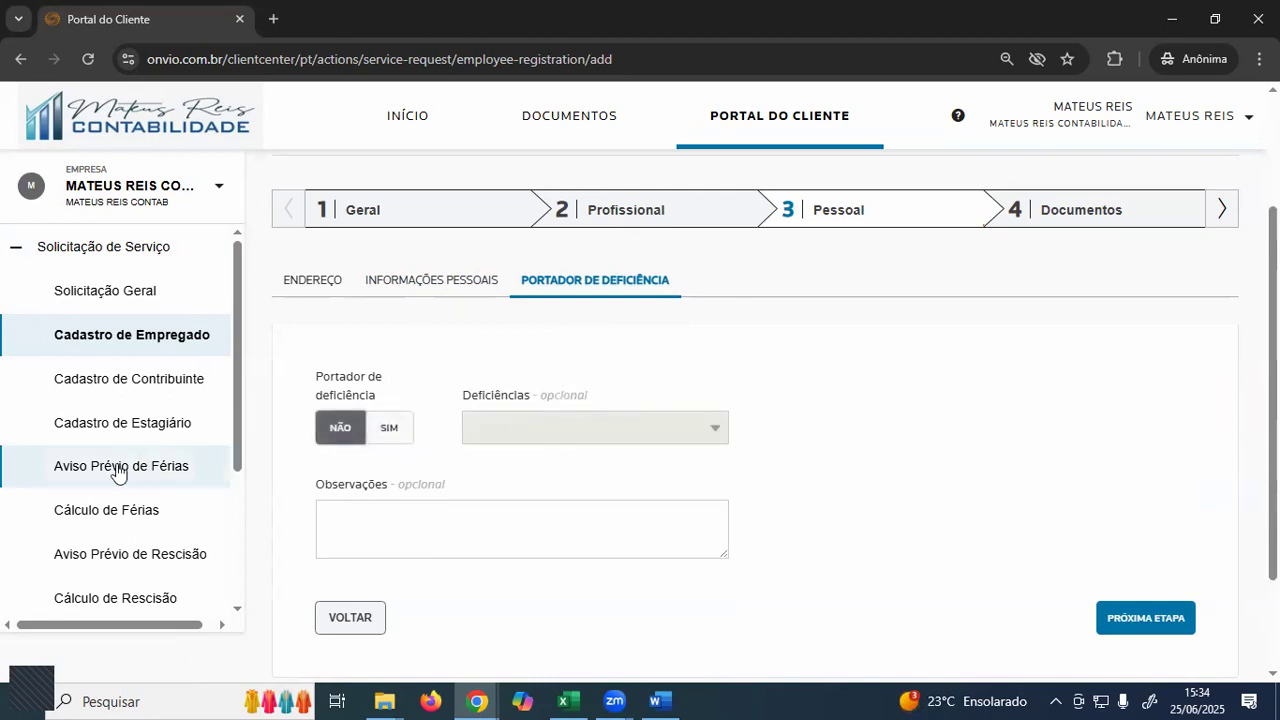
click(1218, 212)
click(621, 223)
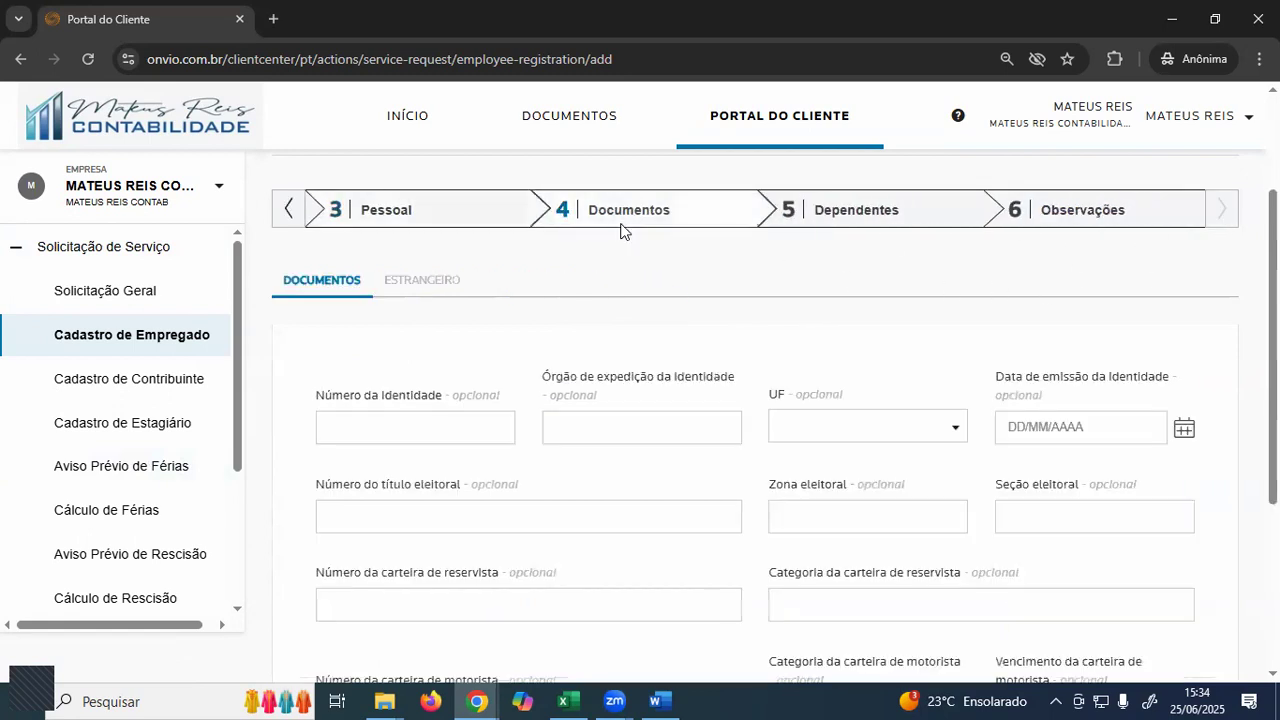
- Move through the Geral, Profissional, Pessoal and Documentos steps, ending on step 5 Dependentes
click(850, 216)
click(288, 212)
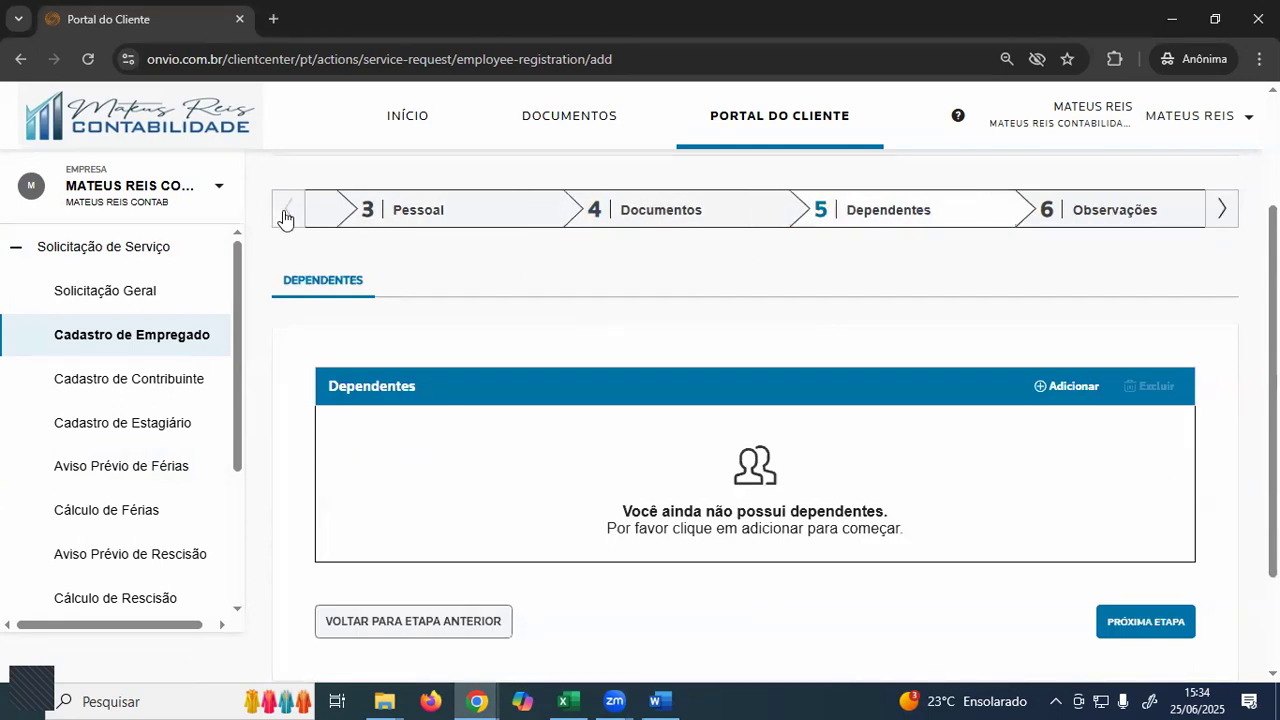
click(386, 218)
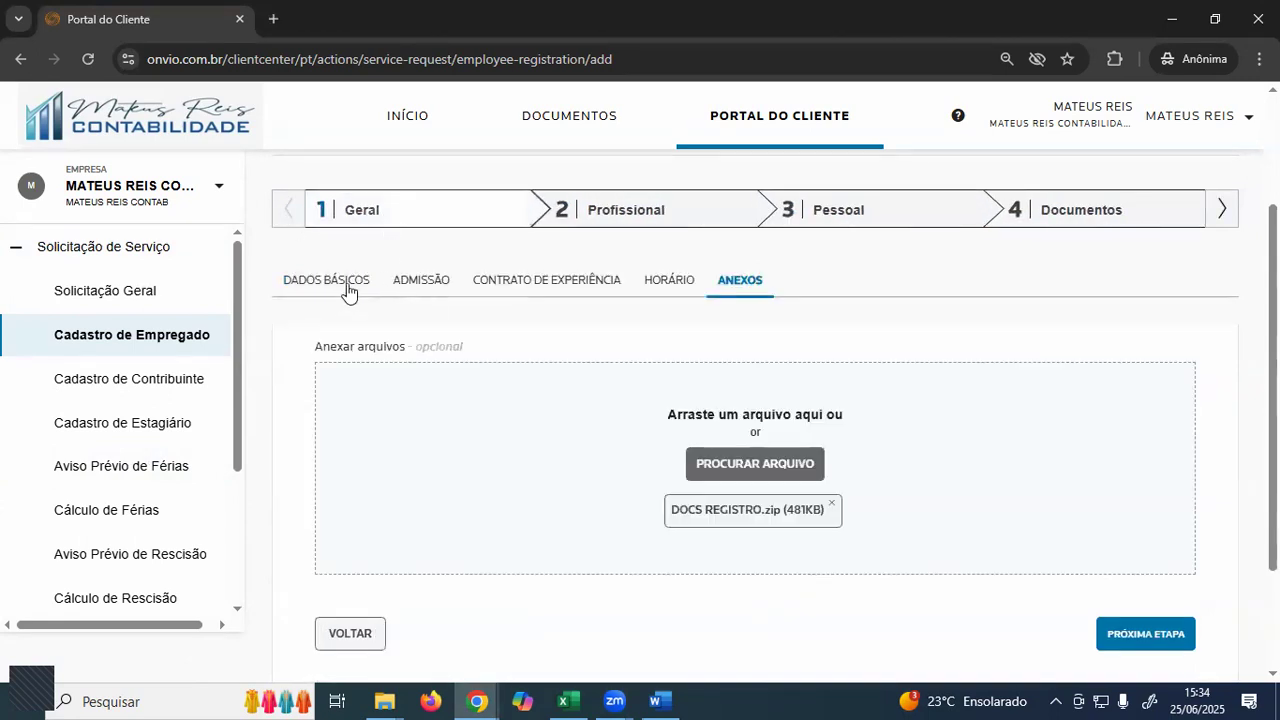
click(660, 220)
click(843, 218)
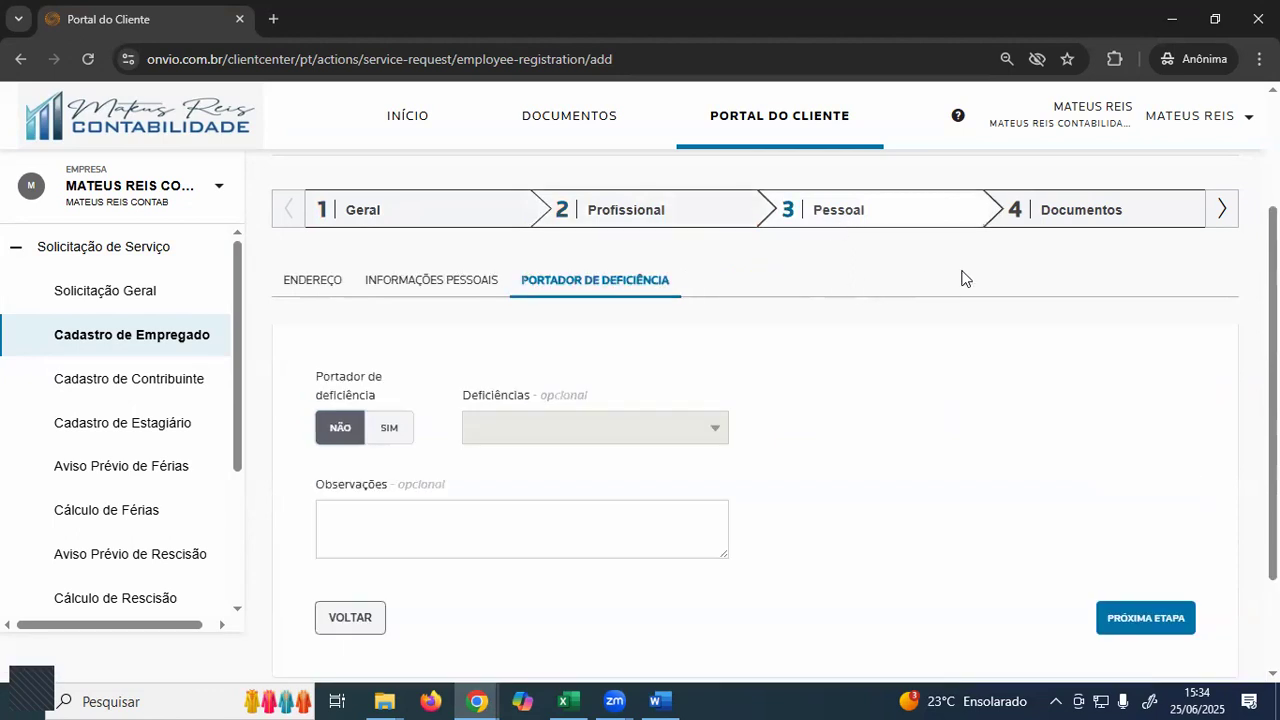
click(1091, 218)
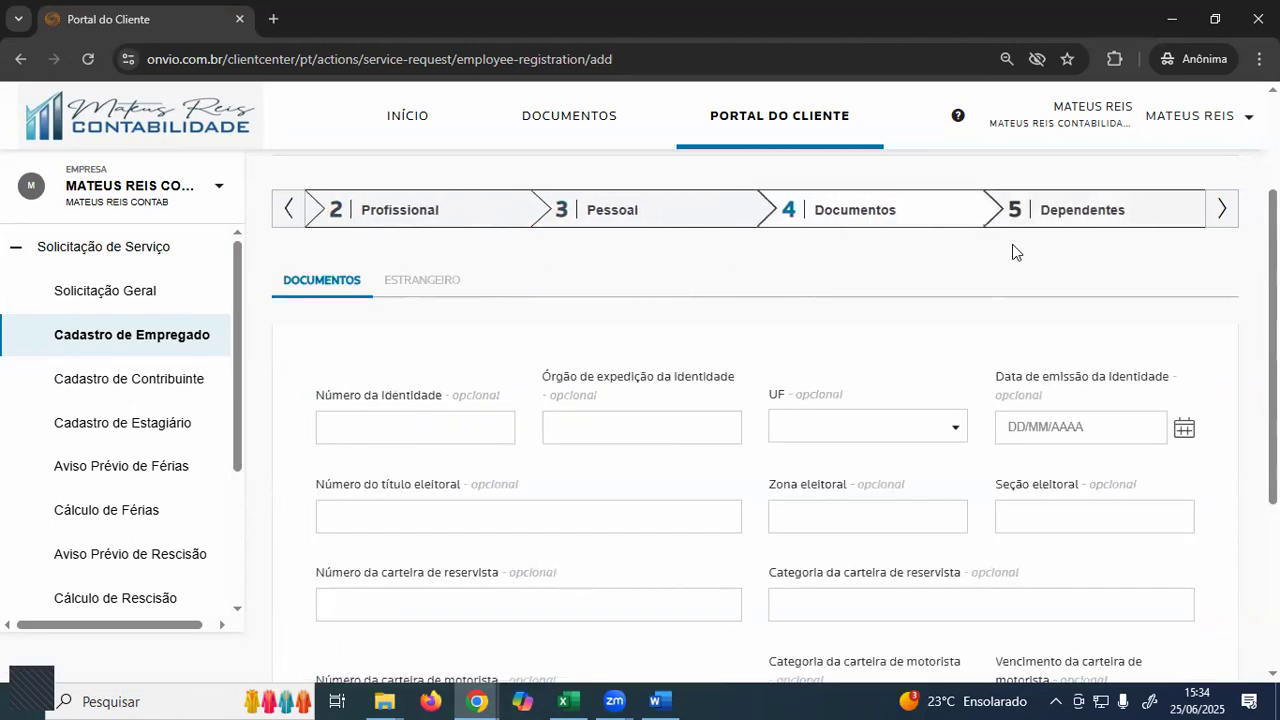
click(1050, 218)
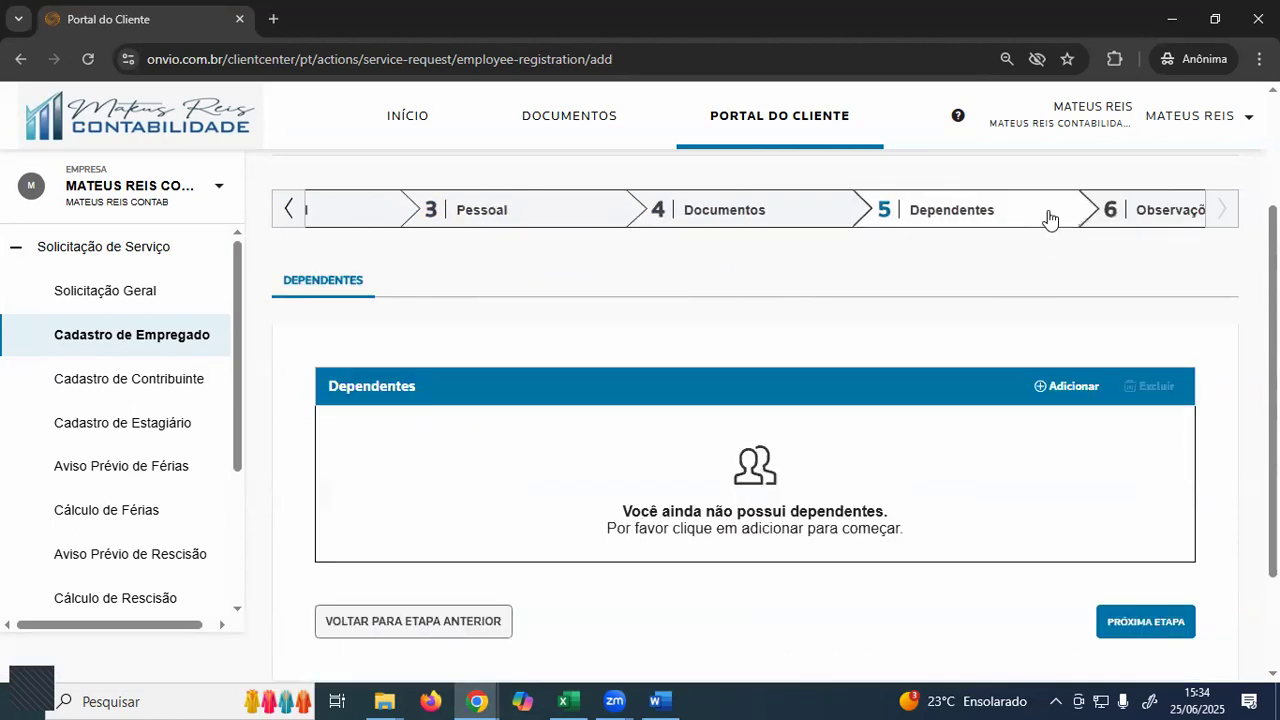
click(712, 206)
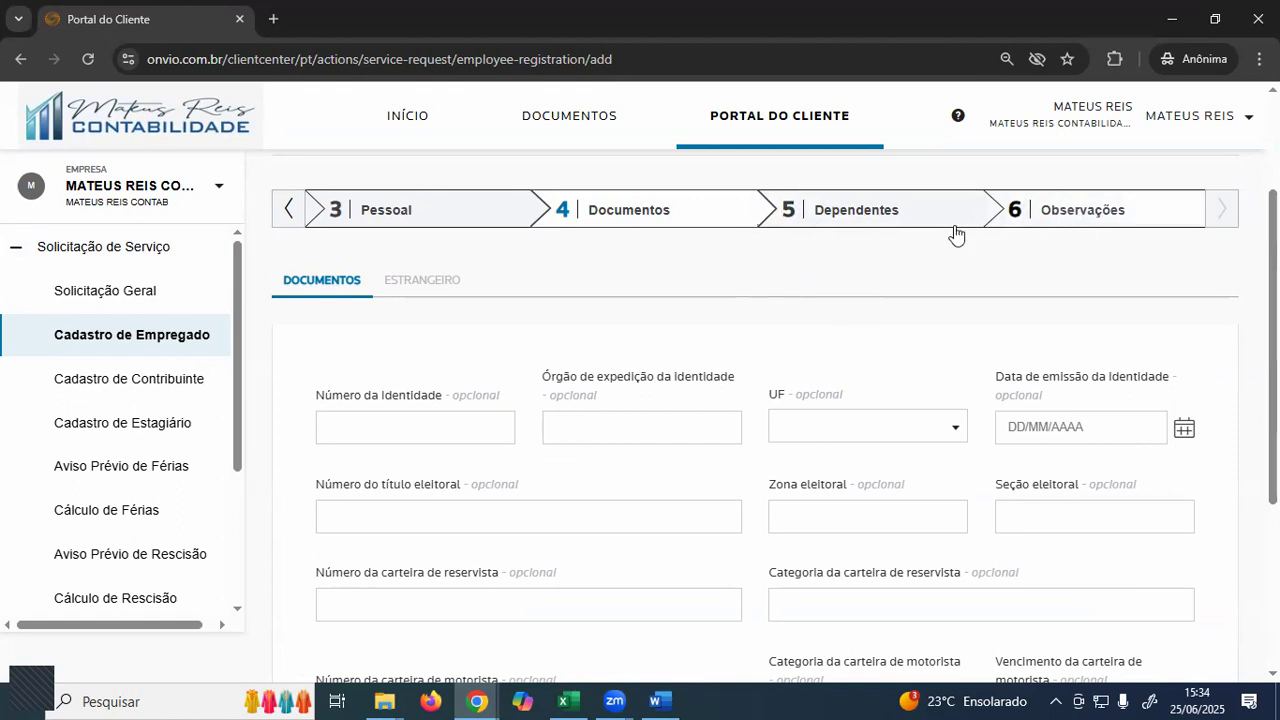
click(858, 211)
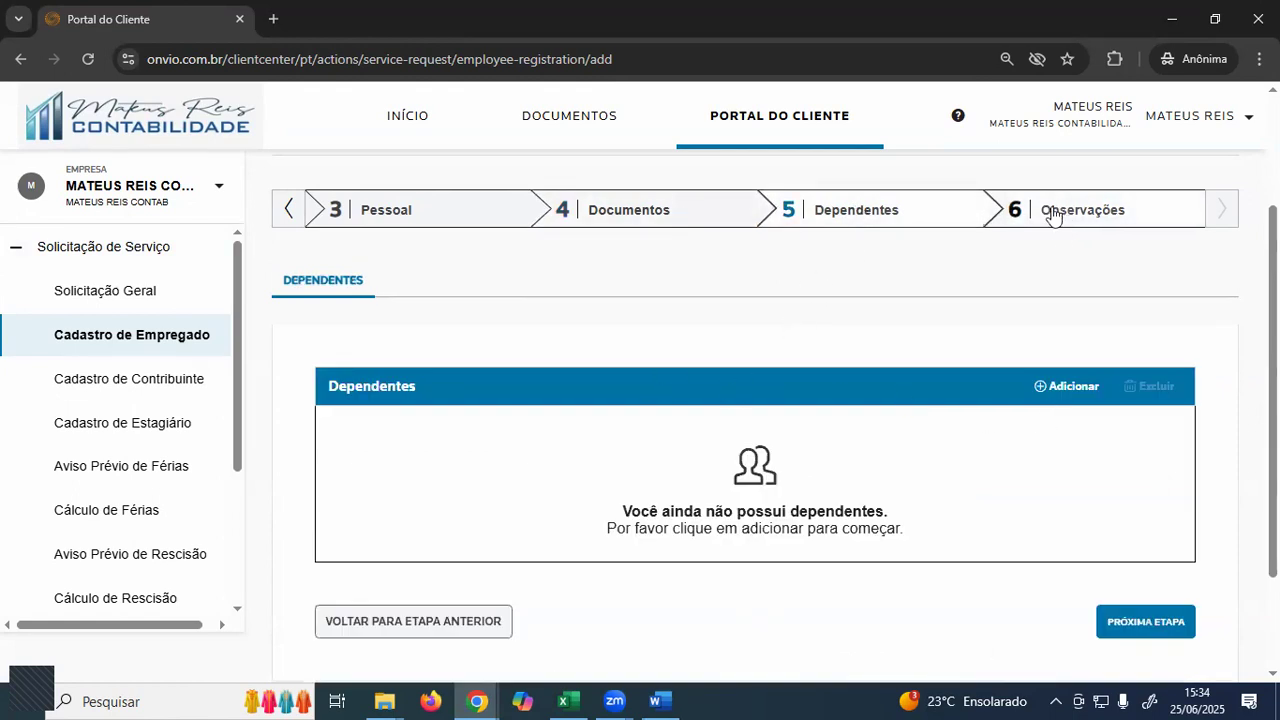
- Close the Adicionar Dependente form without saving and go to step 6 Observações
click(1057, 389)
click(303, 230)
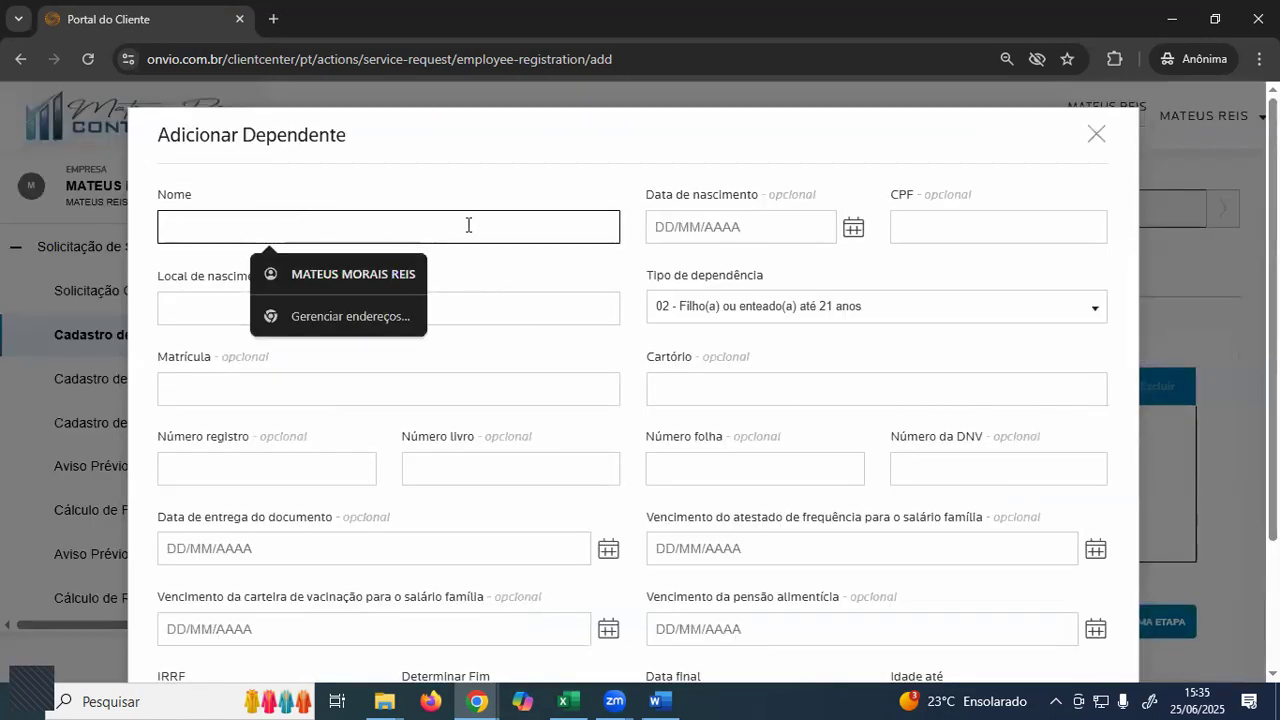
click(971, 231)
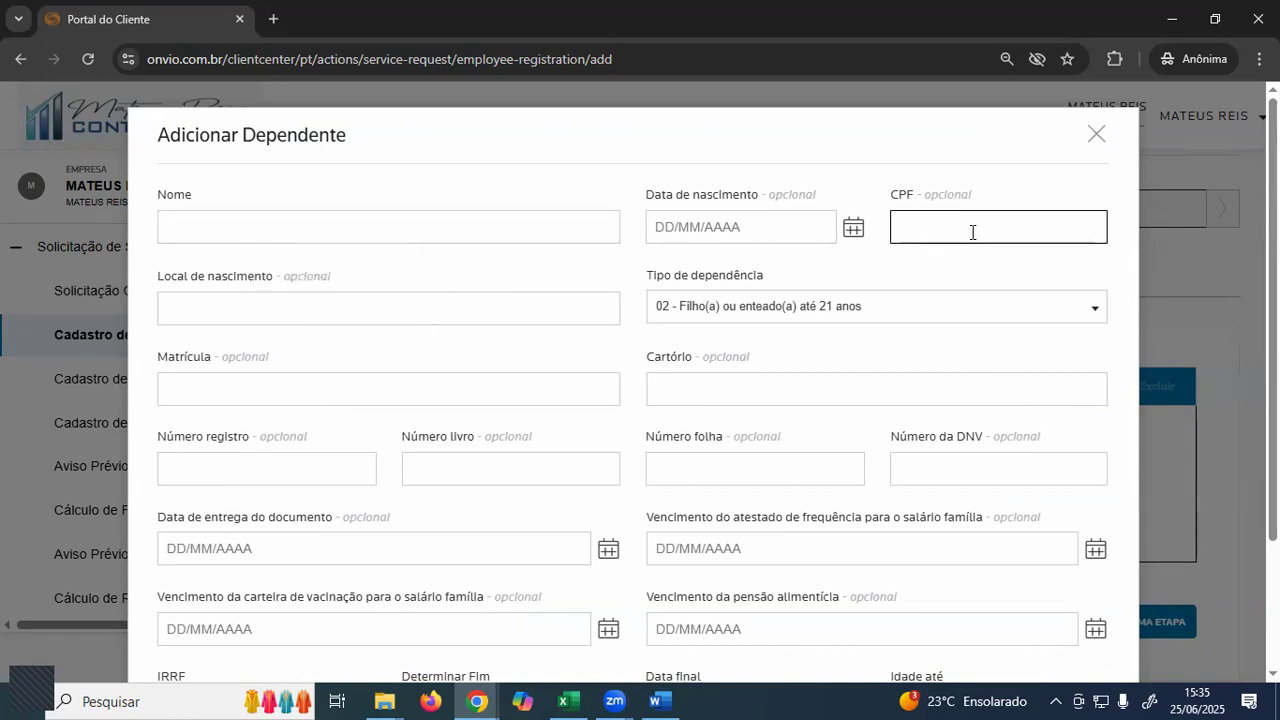
click(1094, 134)
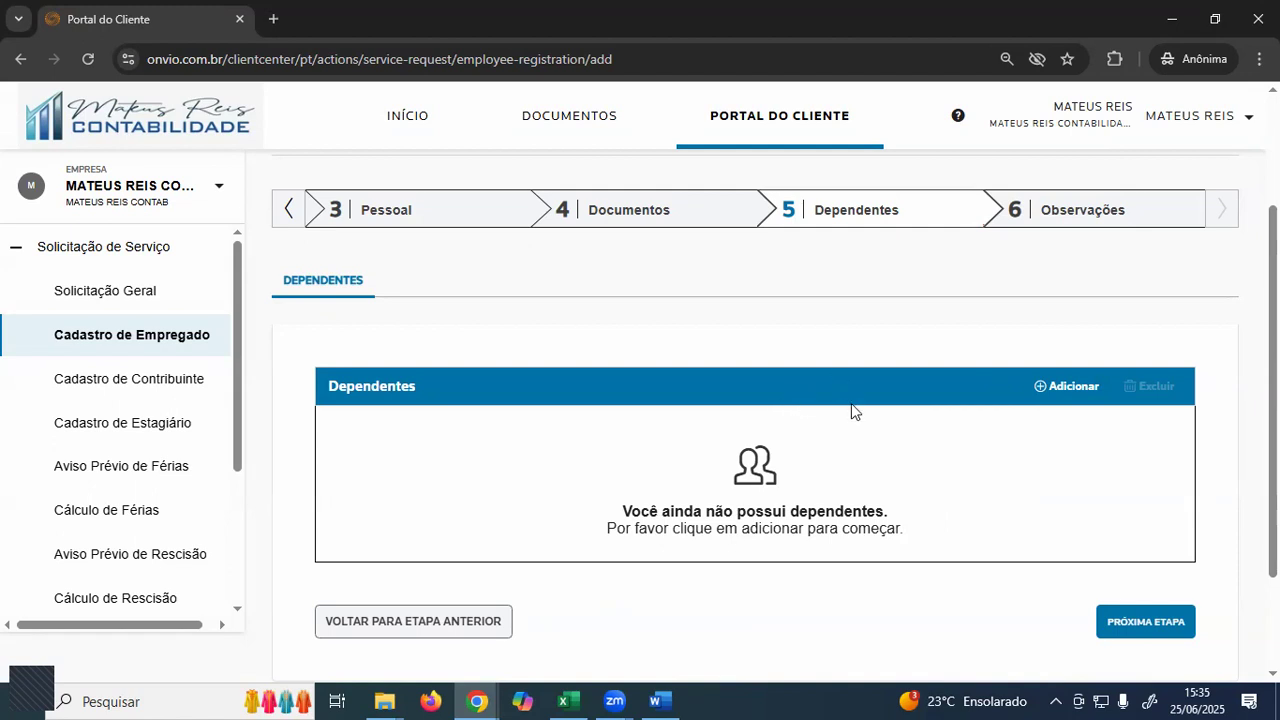
click(1065, 224)
- Enter CARGO: COSTUREIRO, FUNCAO: COSTUREIRA and JORNADA: 07:00 AS 11:00 / 12:00 AS 17:00 in Comentário
click(530, 414)
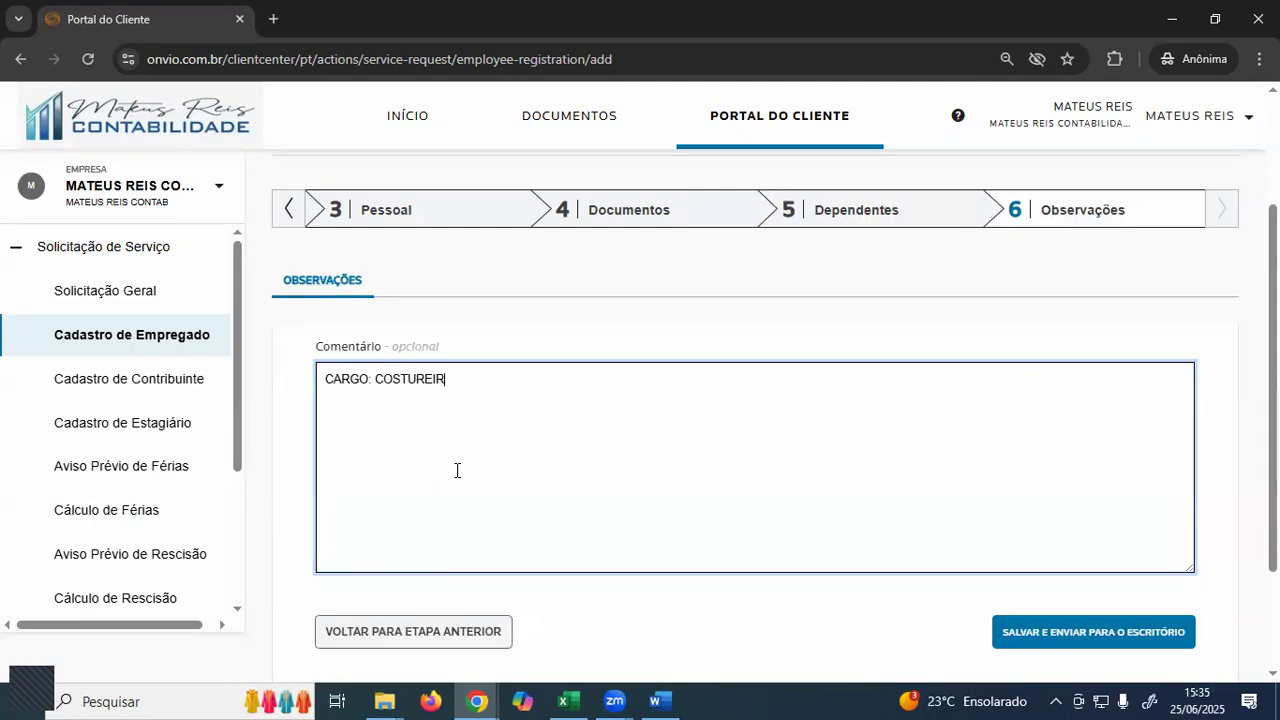
key(Return)
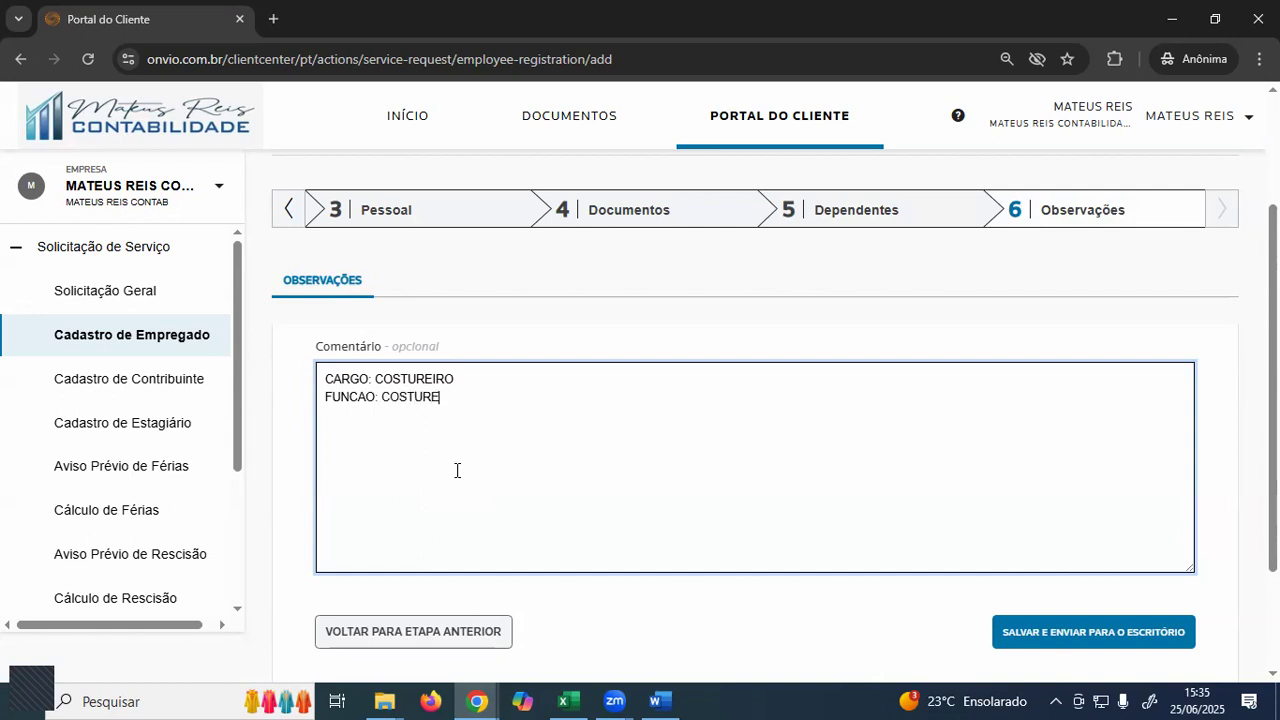
text(JOR)
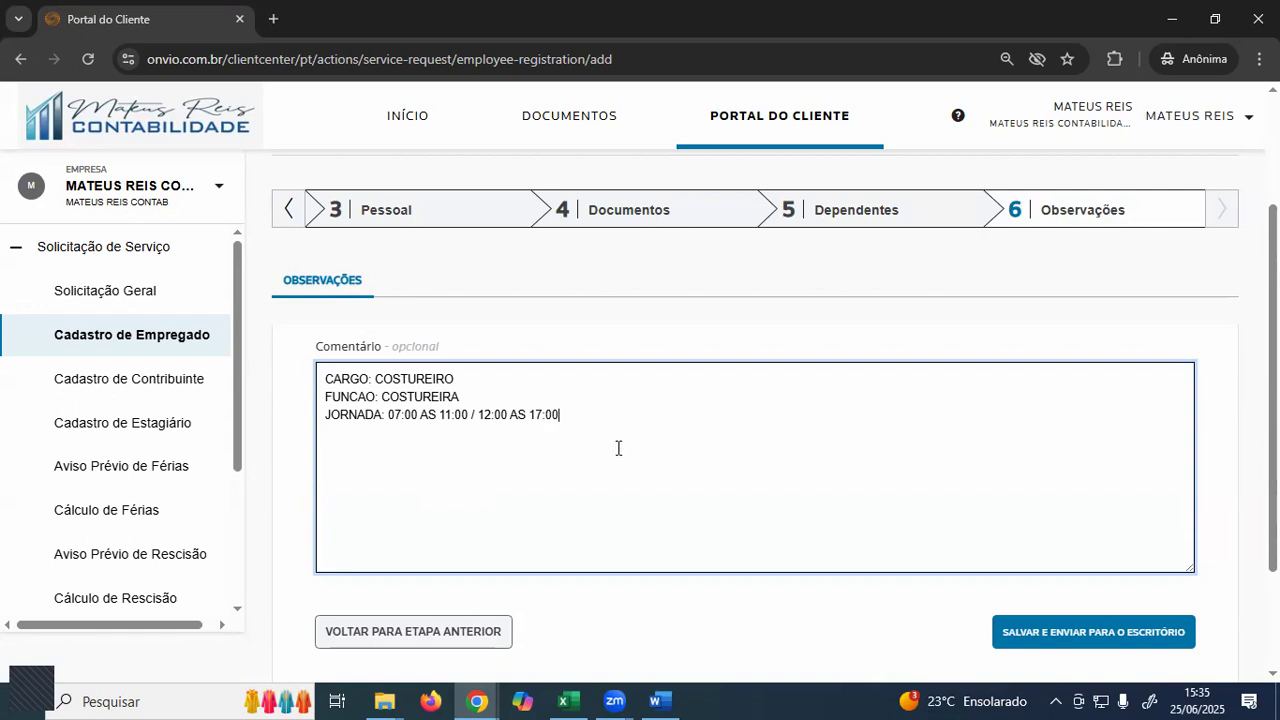
drag(387, 416, 580, 433)
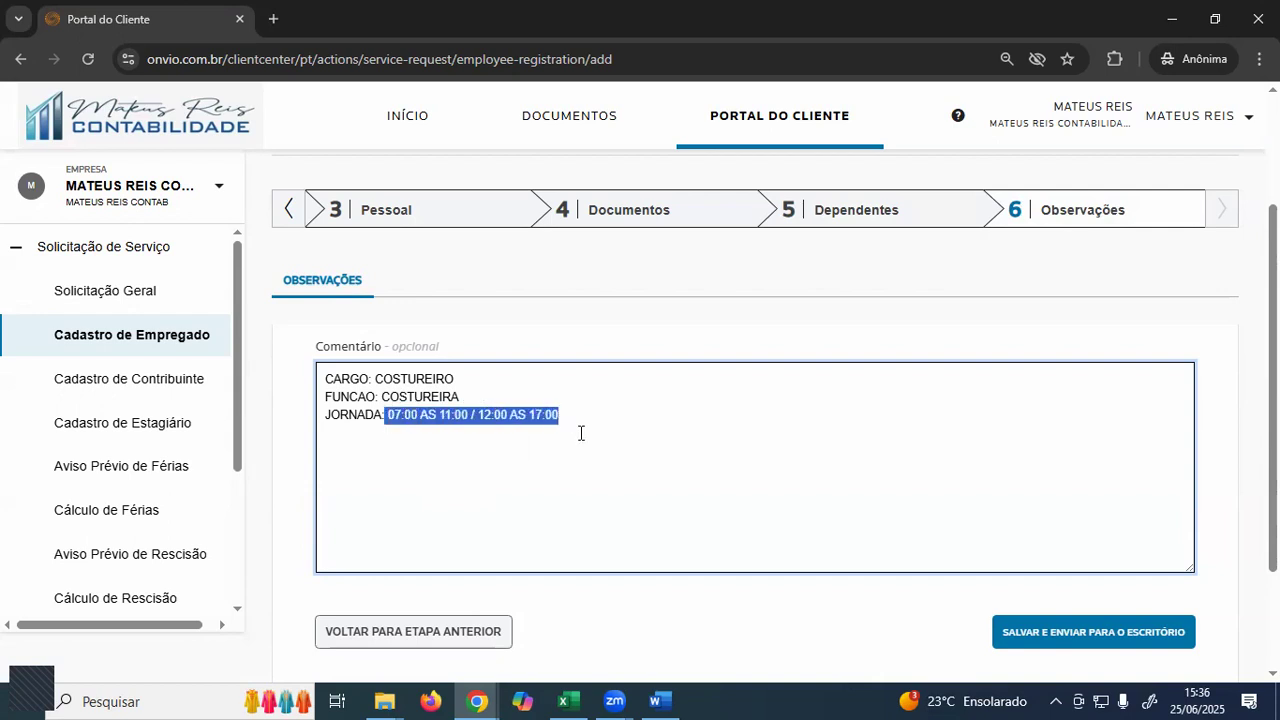
click(573, 421)
key(Return)
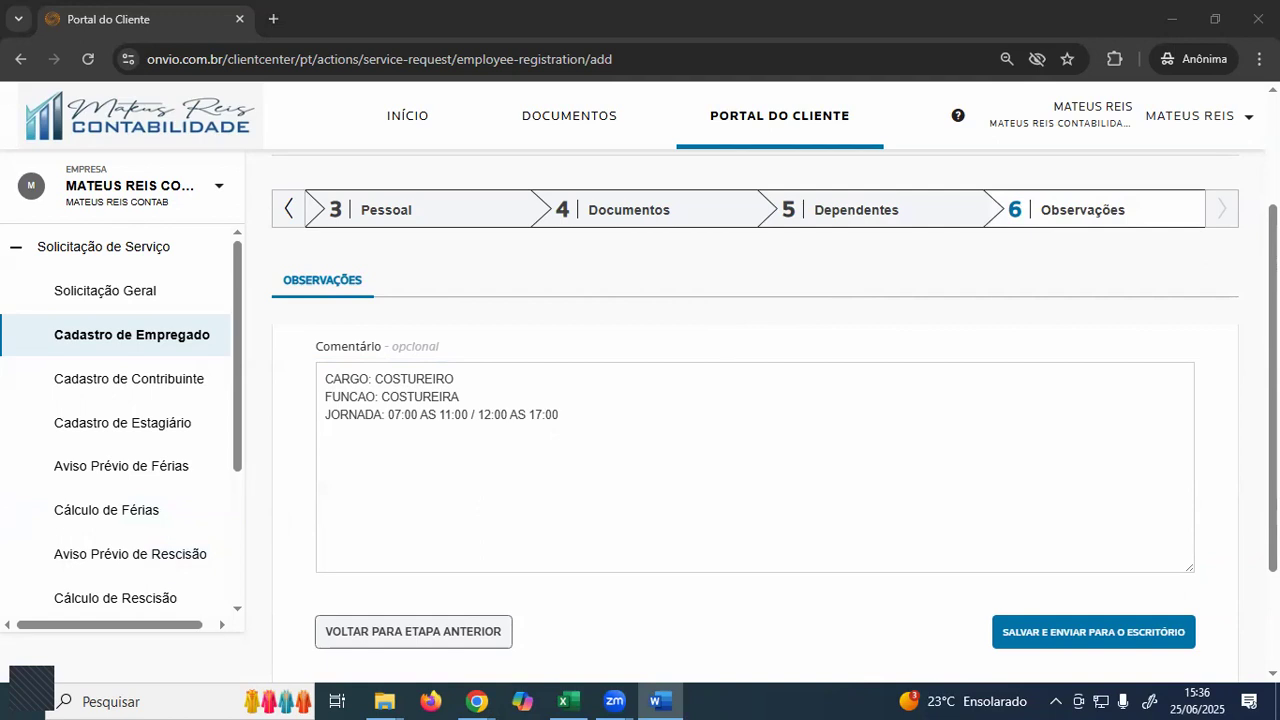
click(620, 449)
text(•	Trabalha em mais de 01 emprego (múltiplos vínculos)? - (Preencher no final - aba 6 Observações) •	Vale transporte / Vale alimentação? - (Preencher no final - aba 6 Observações) •	Aposentado? - (Preencher no final - aba 6 Observações))
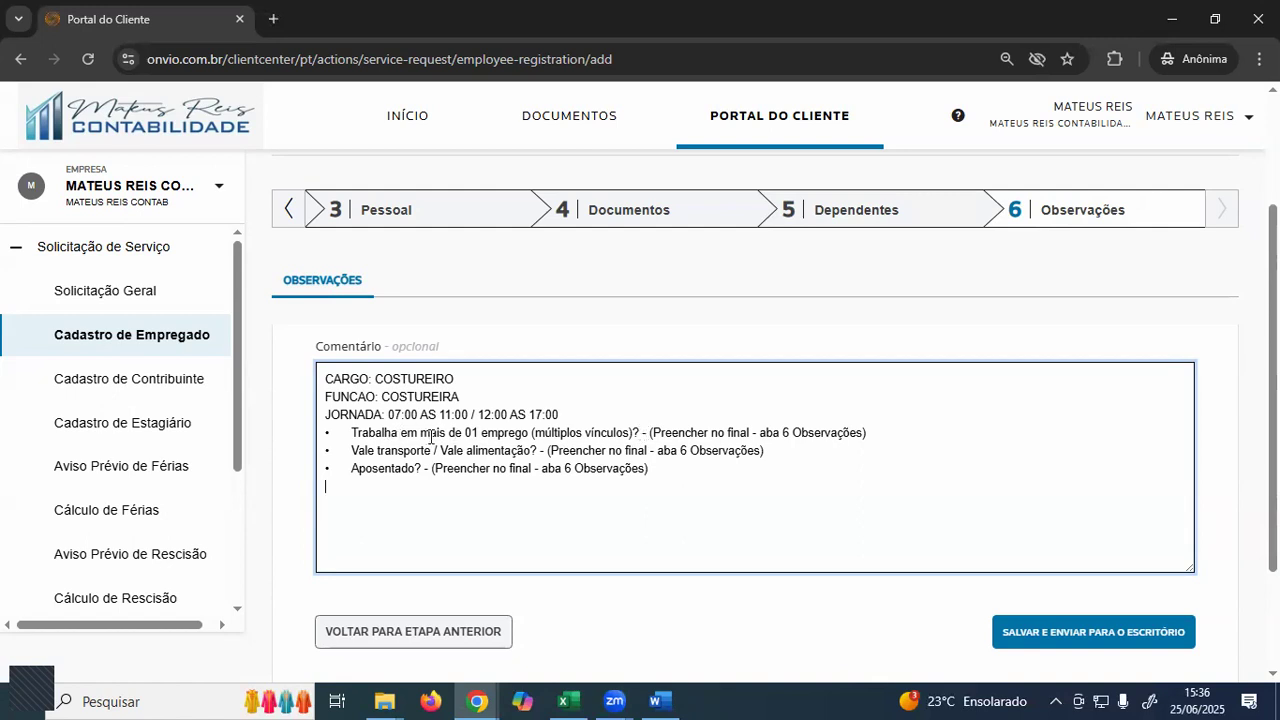
drag(364, 451, 578, 456)
click(497, 451)
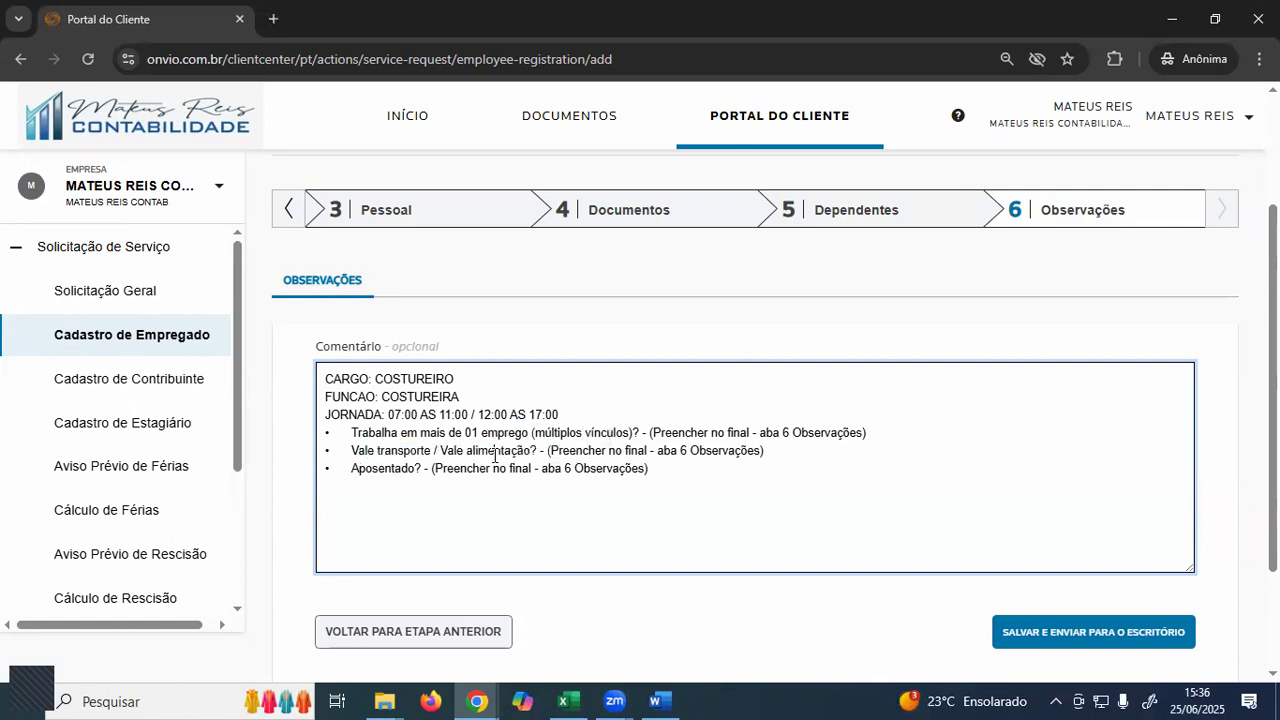
drag(355, 472, 424, 470)
click(522, 479)
drag(650, 470, 326, 432)
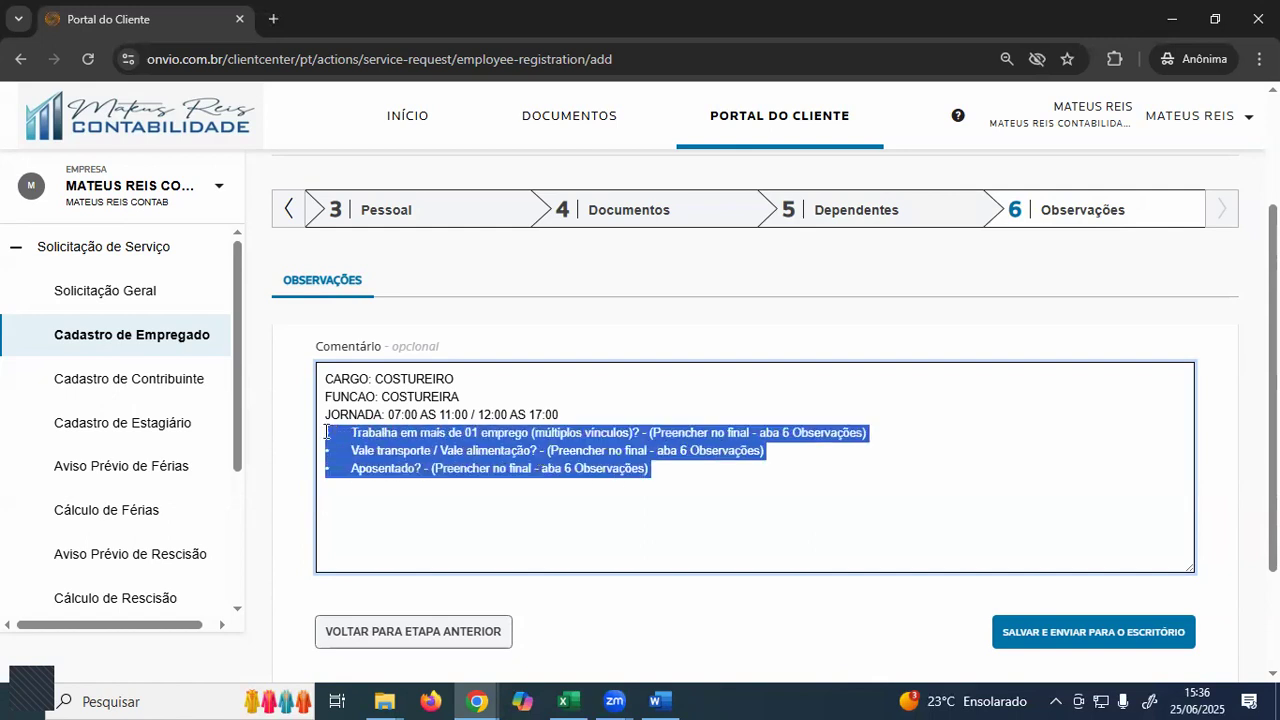
click(698, 468)
drag(656, 470, 302, 388)
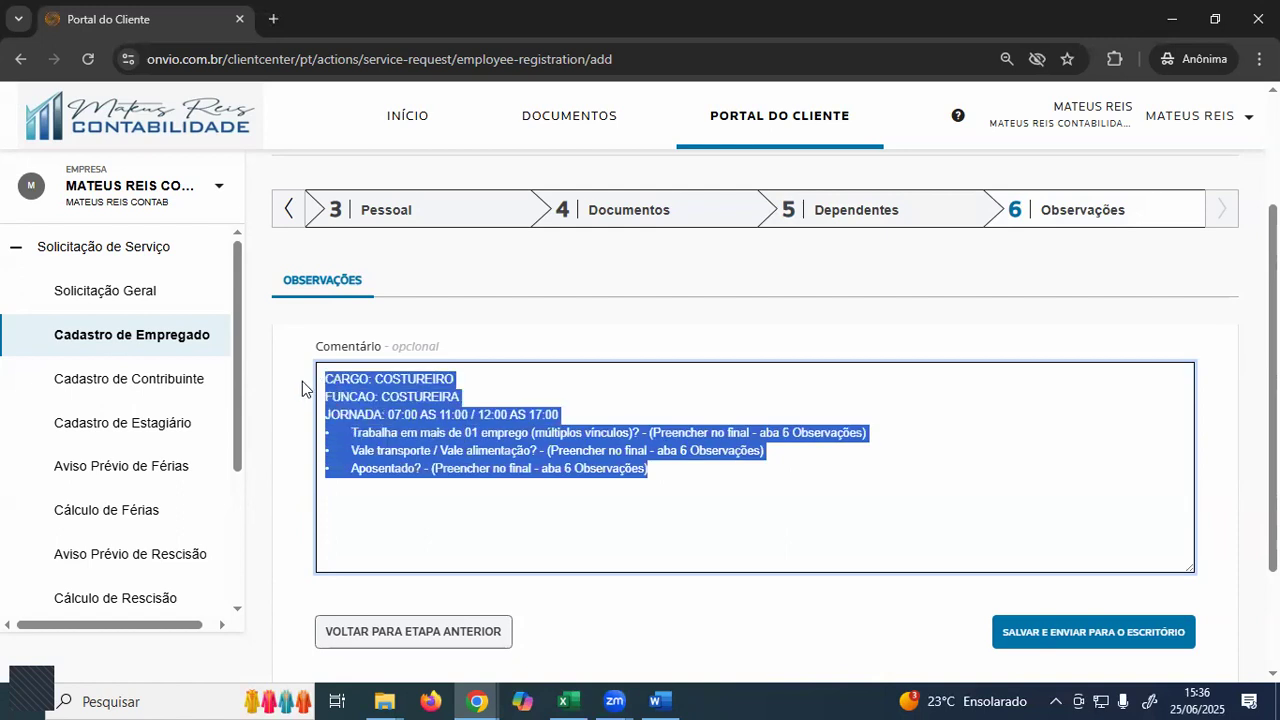
click(702, 485)
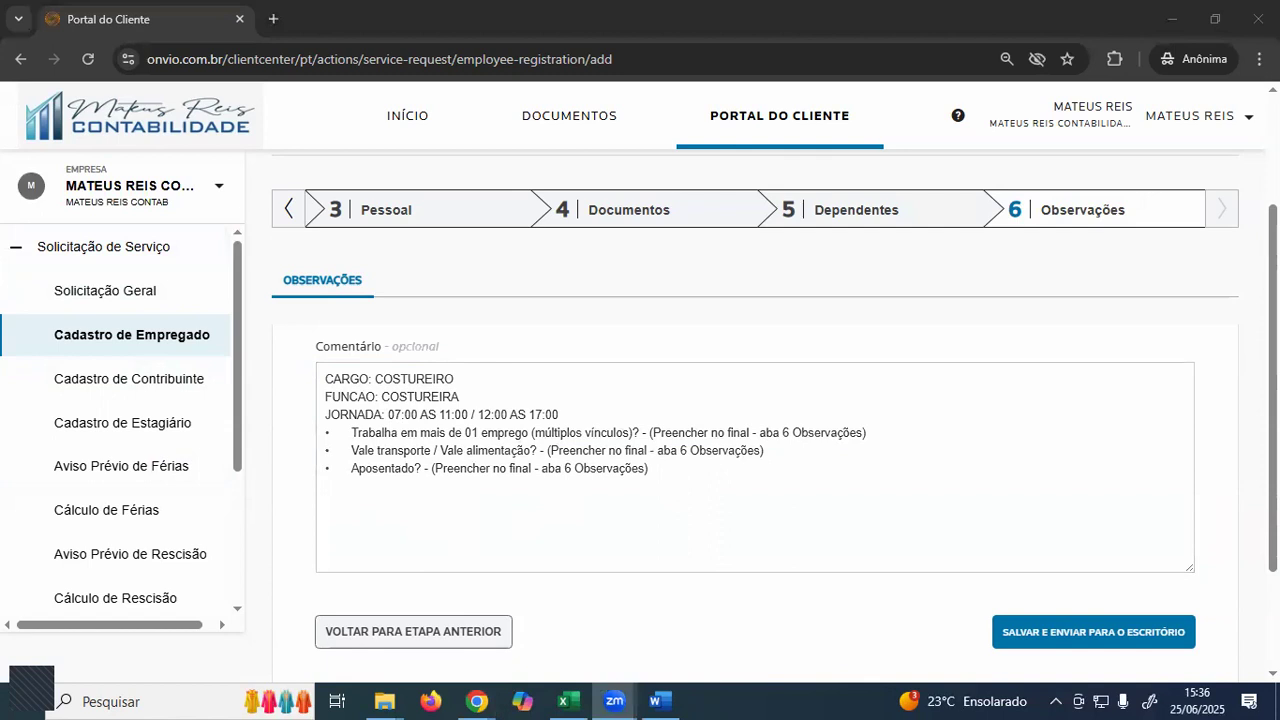
click(661, 699)
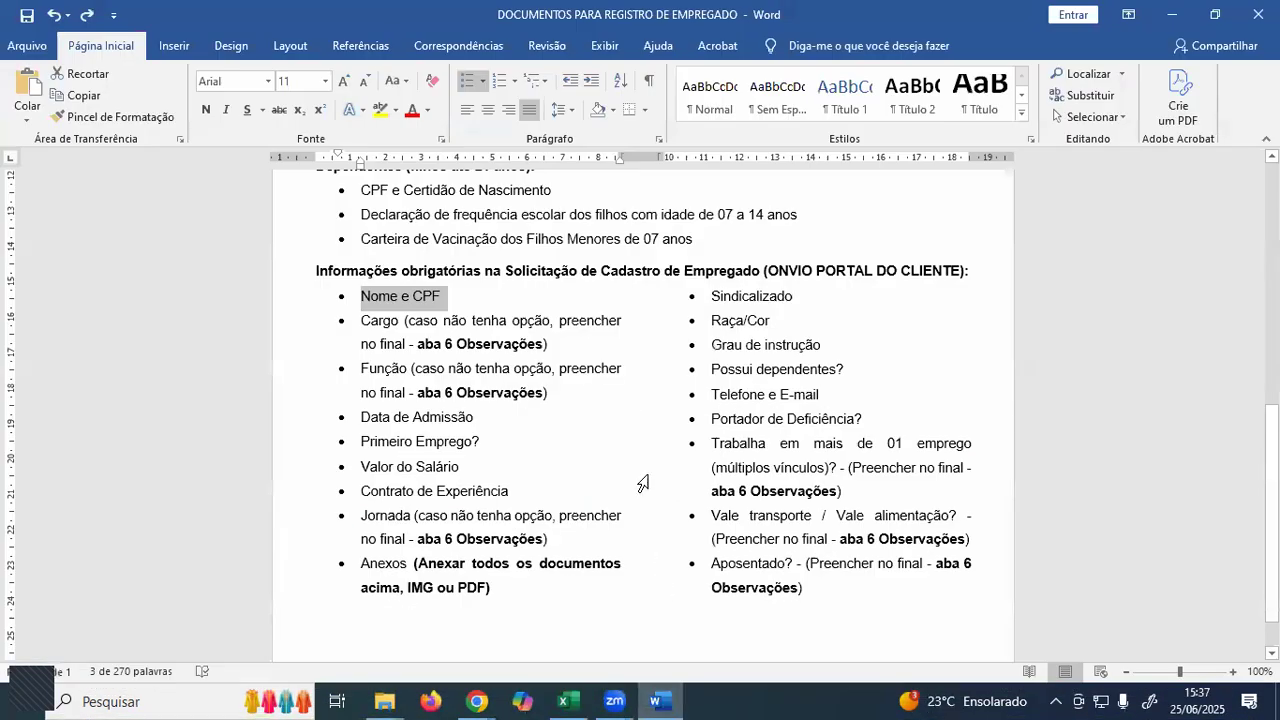
scroll(640, 484, up, 1)
scroll(640, 484, down, 1)
drag(323, 271, 762, 276)
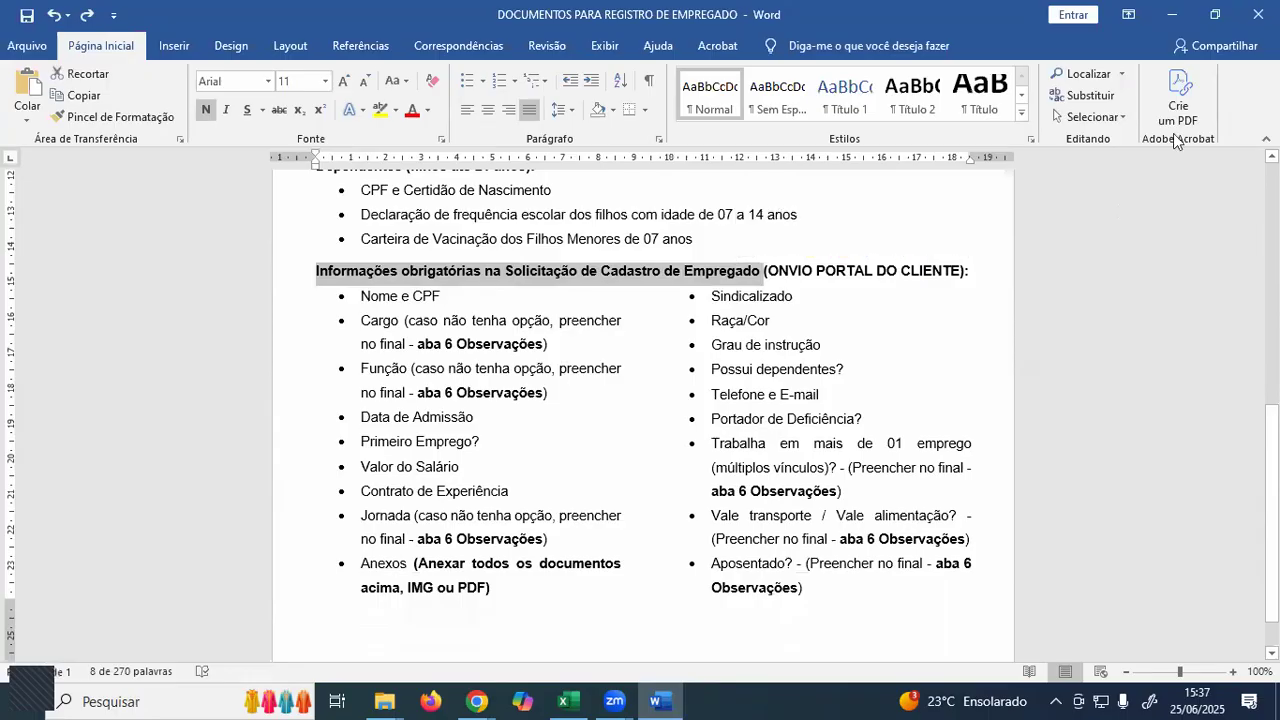
click(1170, 18)
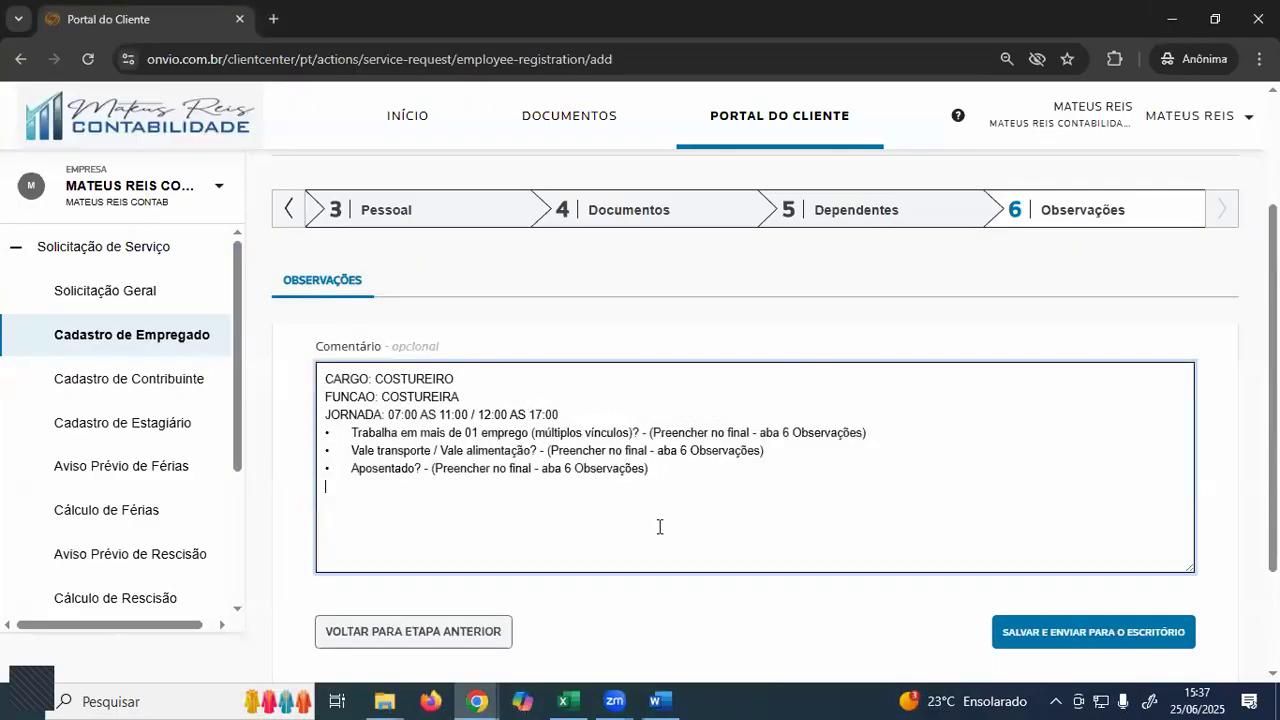
click(1190, 255)
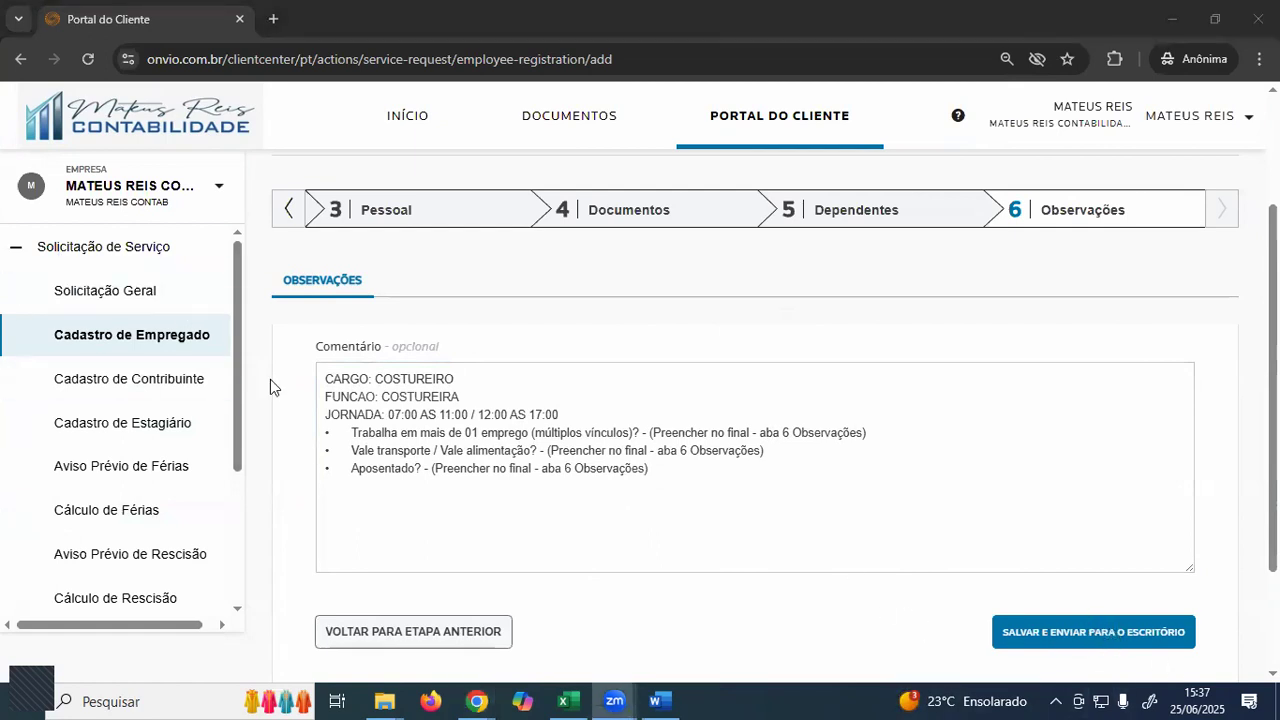
click(437, 217)
click(443, 217)
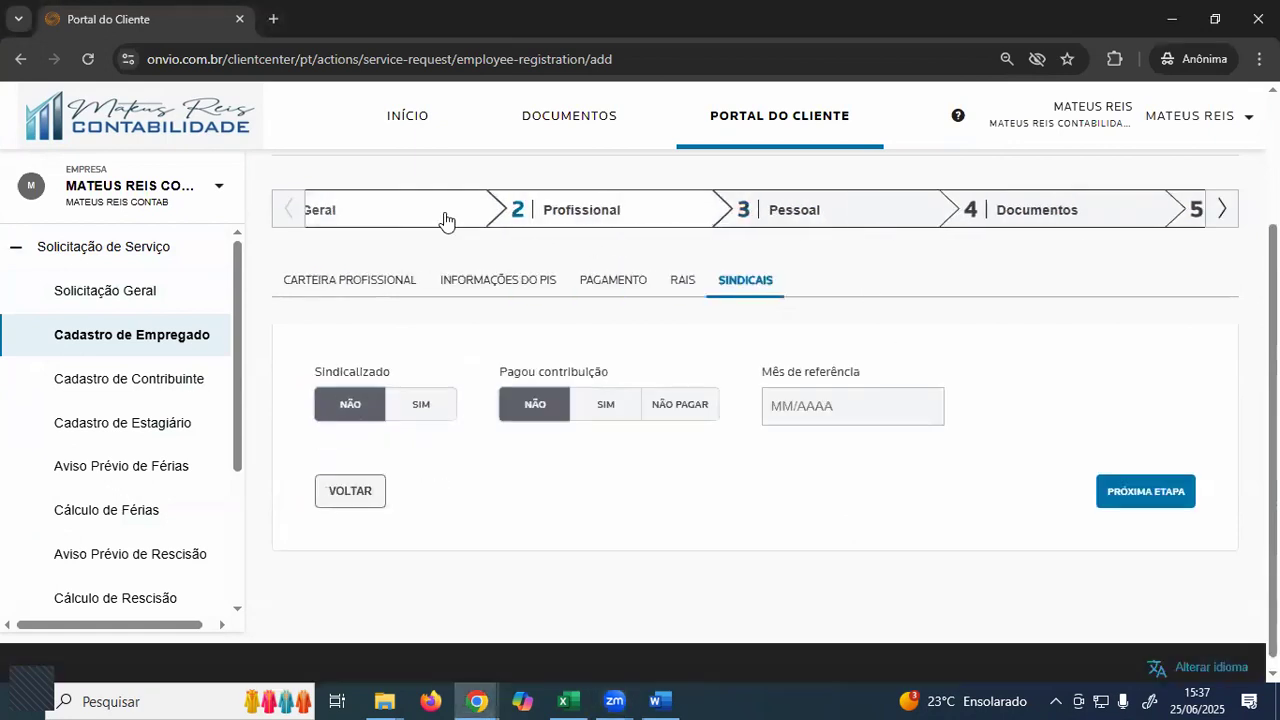
click(486, 223)
click(737, 285)
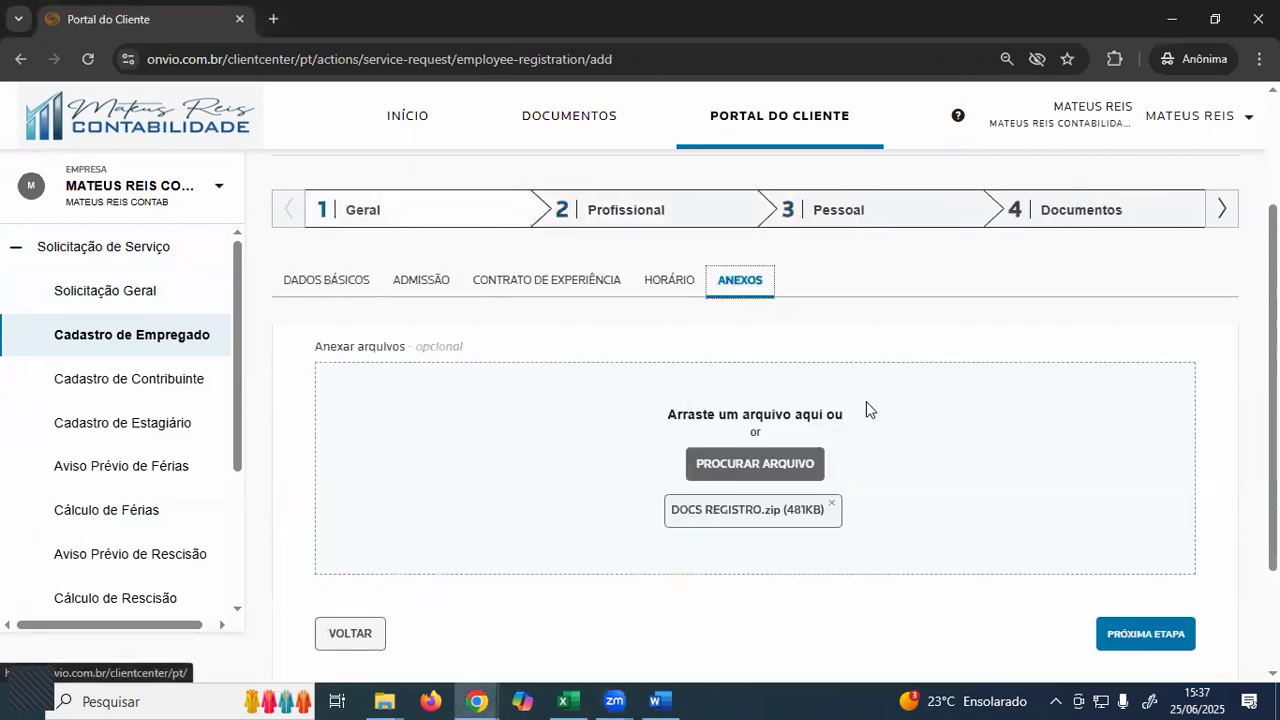
click(1221, 210)
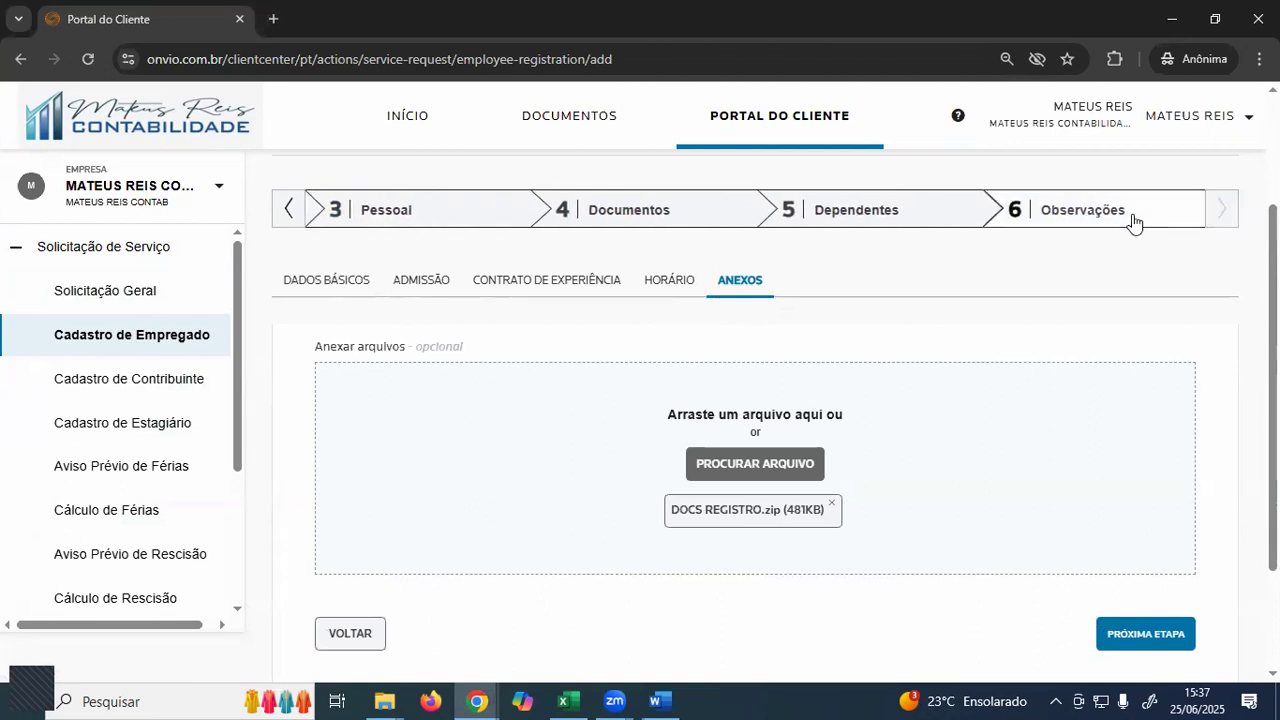
click(1131, 215)
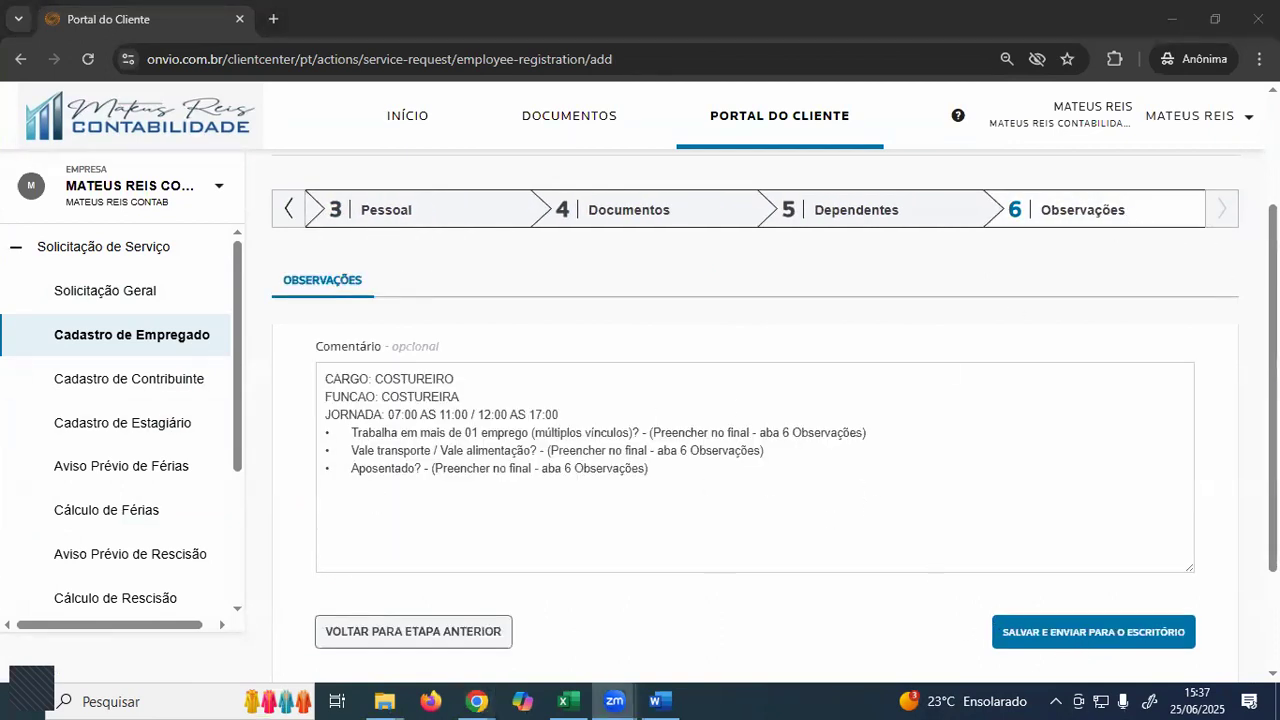
scroll(971, 543, down, 1)
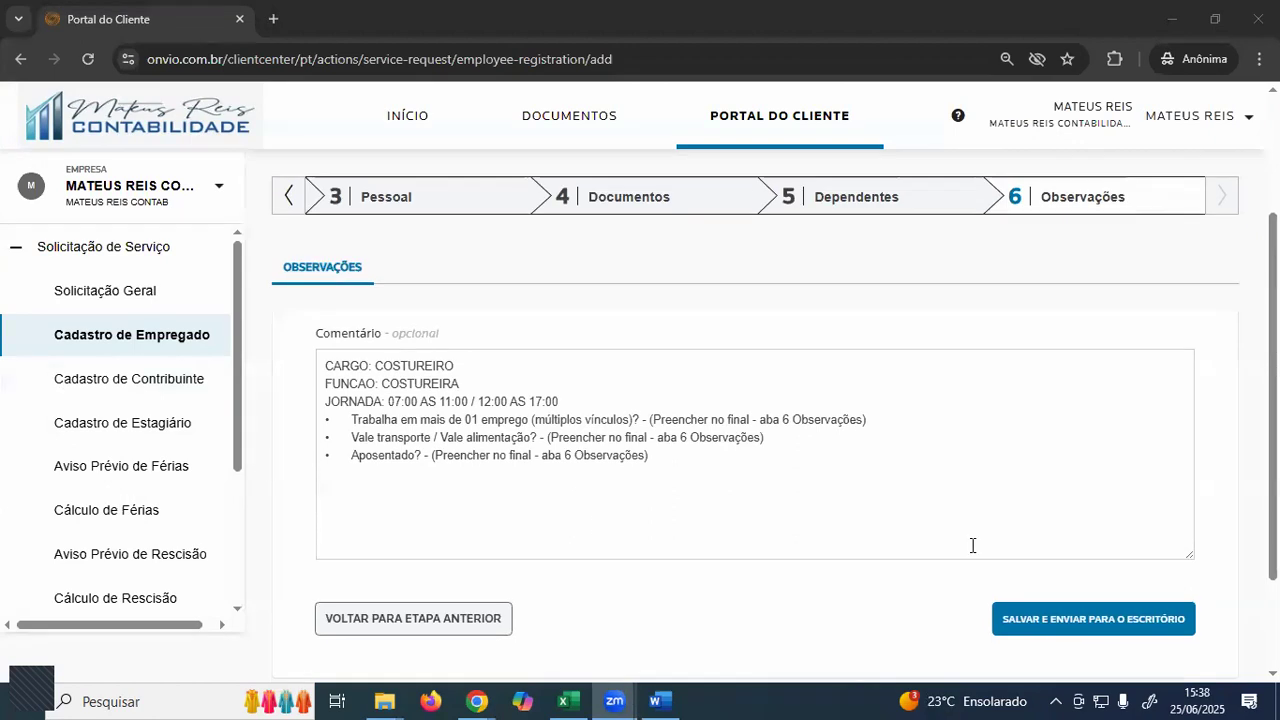
- Attempt Salvar e Enviar, then open the error-flagged Pessoal step's Endereço section
click(1105, 620)
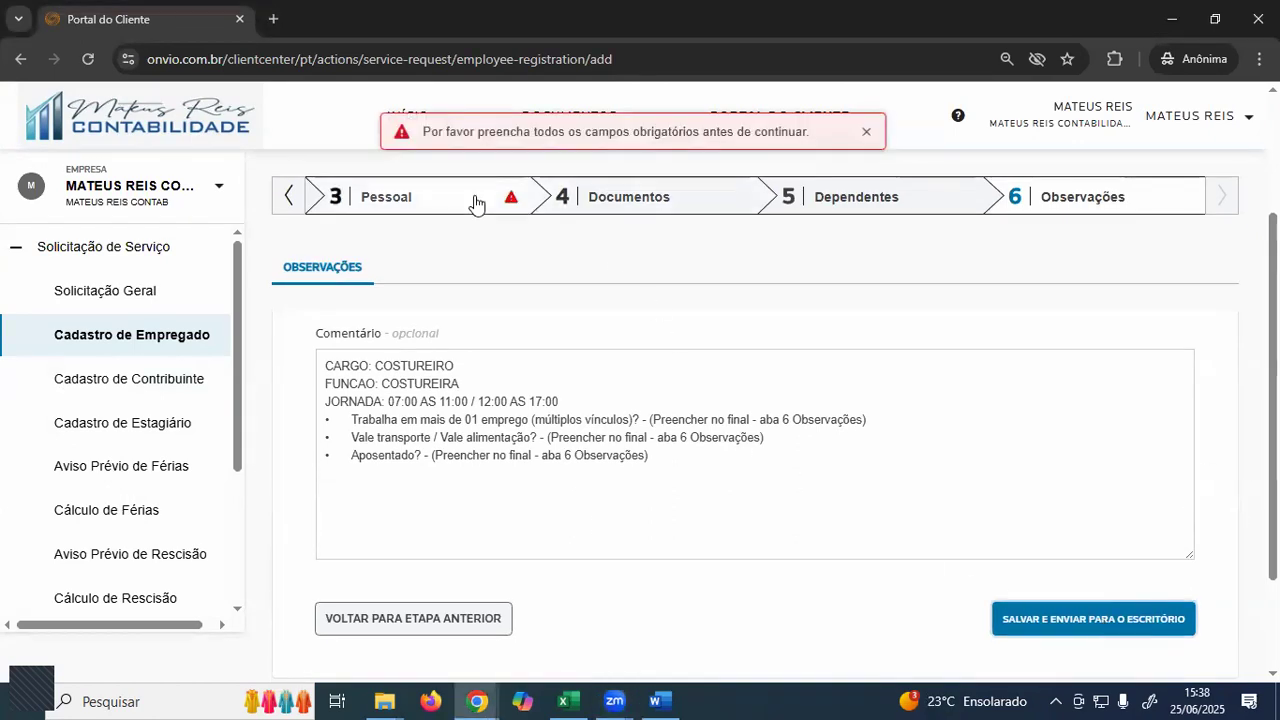
click(474, 200)
scroll(626, 407, down, 6)
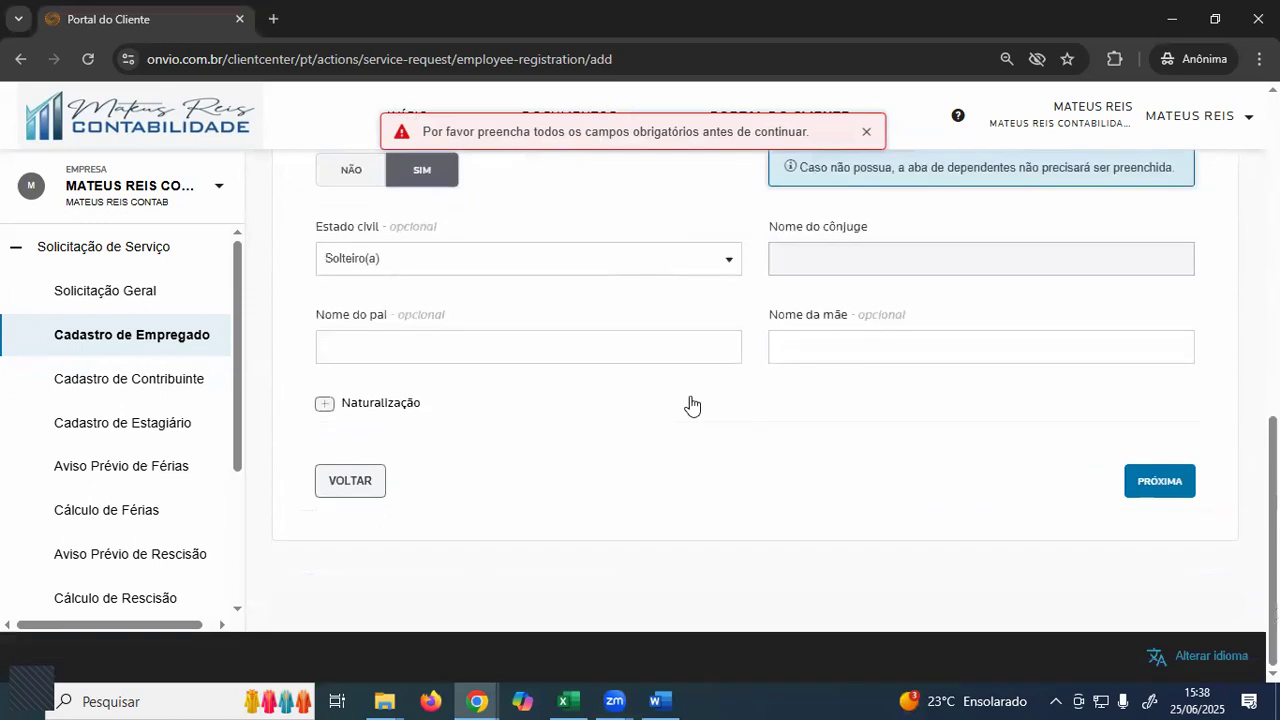
scroll(689, 403, up, 3)
scroll(594, 471, up, 5)
click(312, 346)
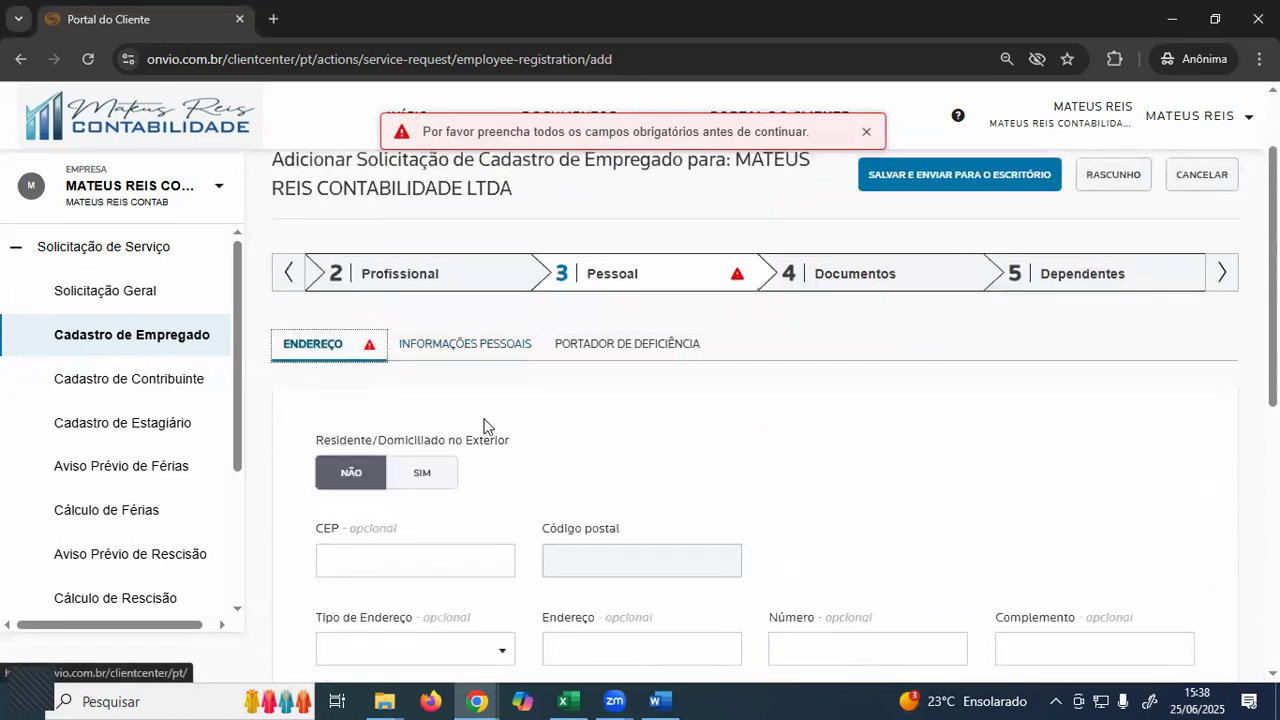
scroll(536, 438, down, 3)
scroll(536, 438, down, 2)
- Enter the employee's main e-mail and submit with Salvar e enviar para o escritório
click(425, 451)
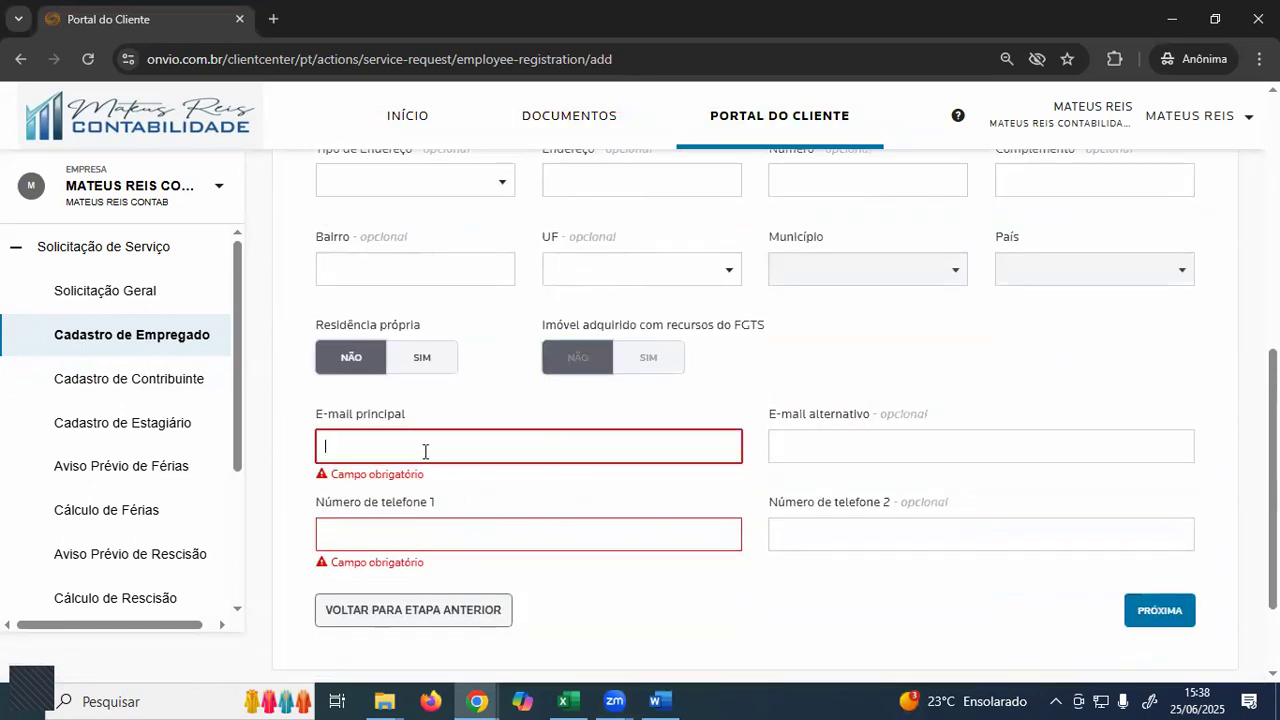
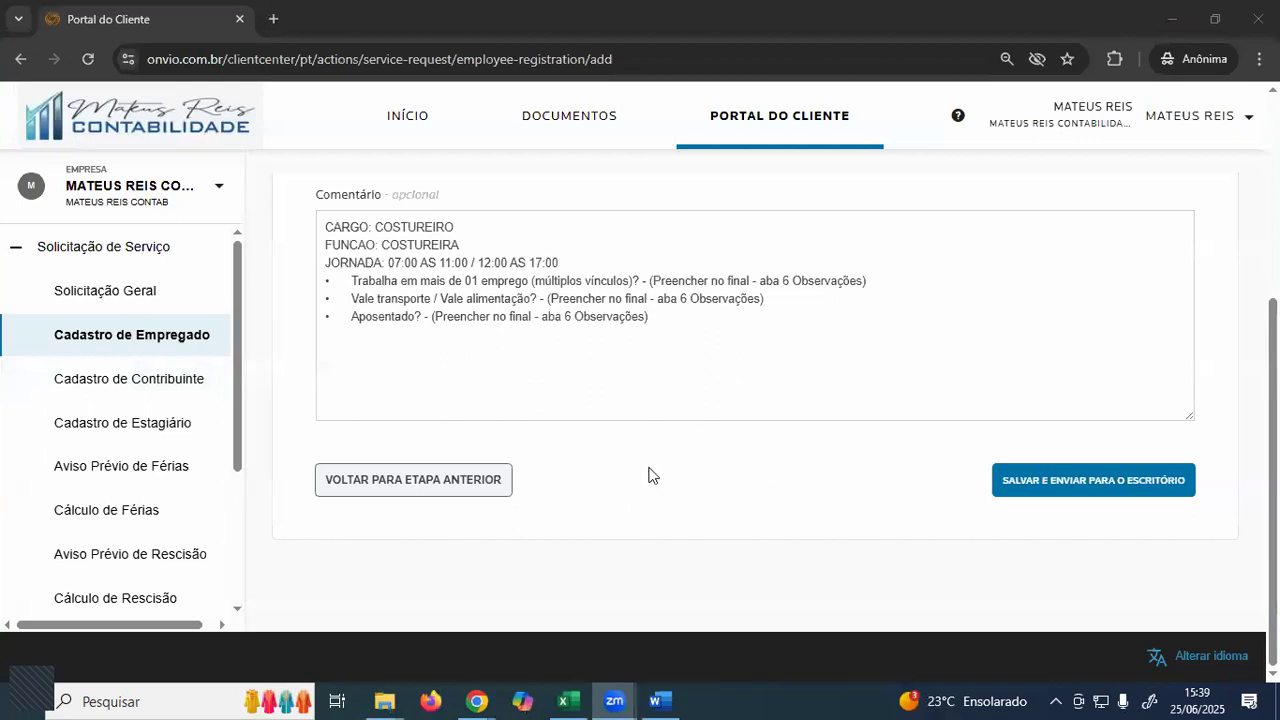
scroll(838, 440, up, 3)
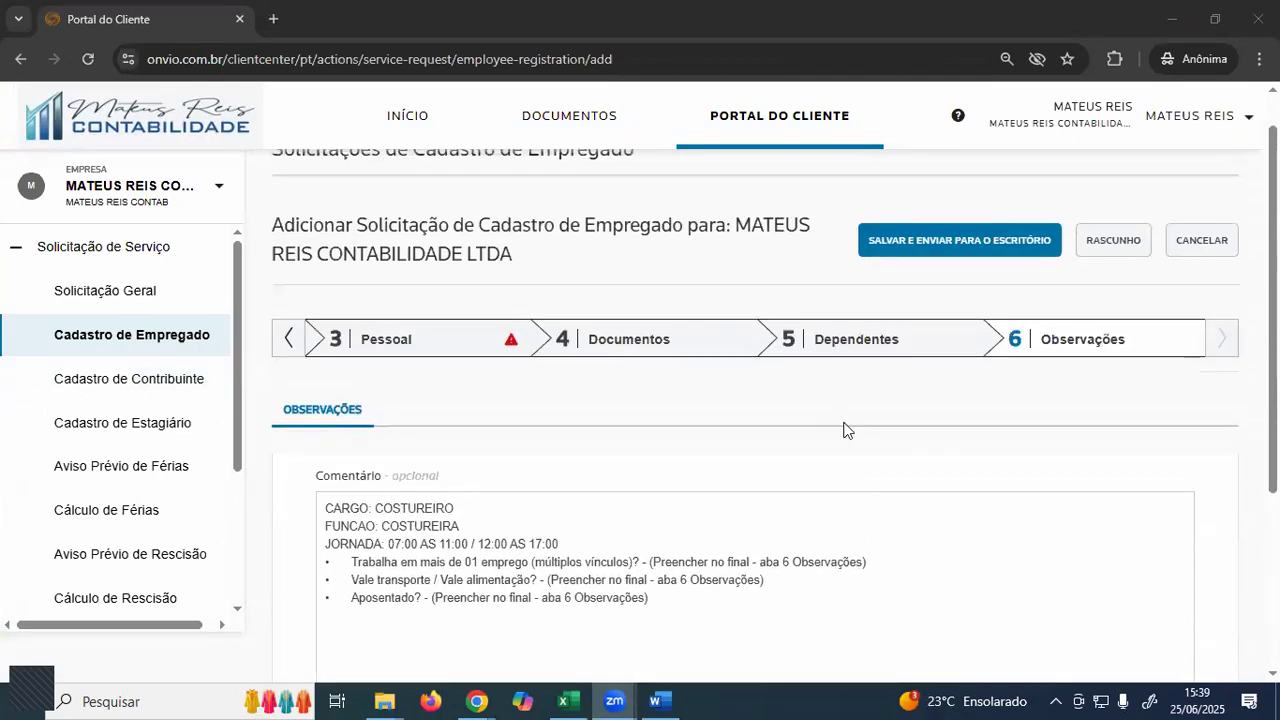
scroll(690, 415, down, 3)
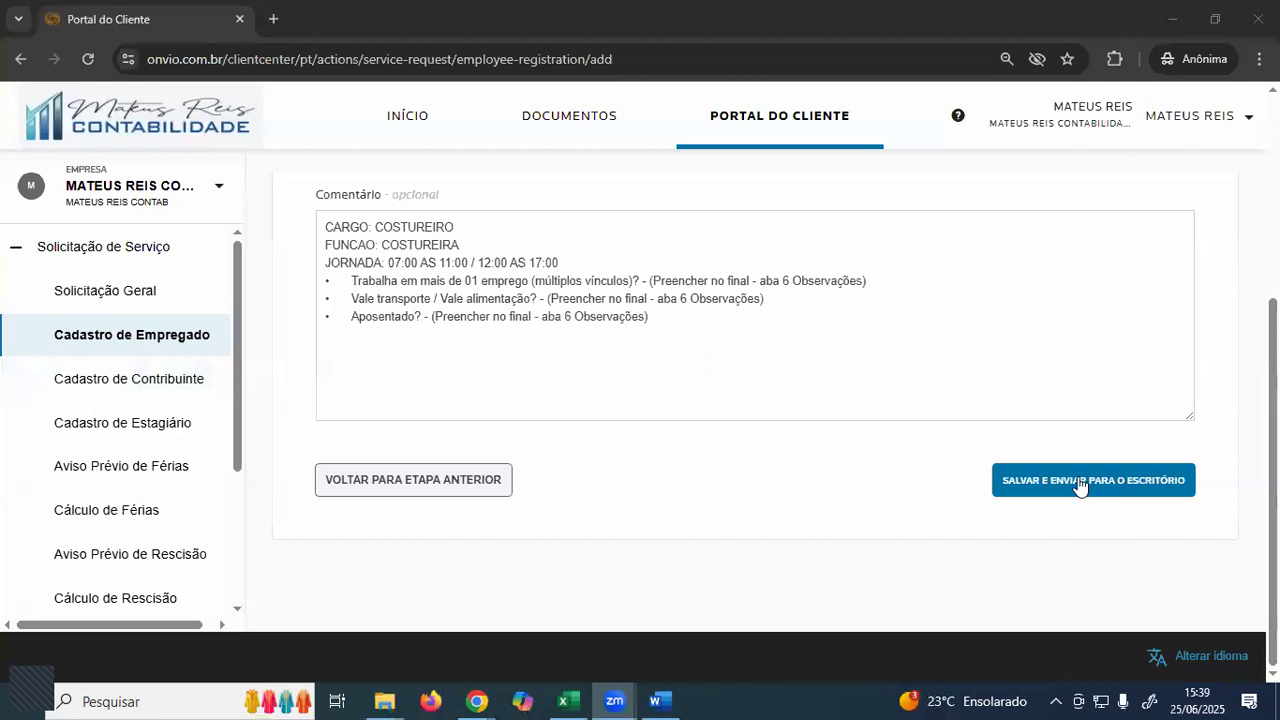
click(1118, 494)
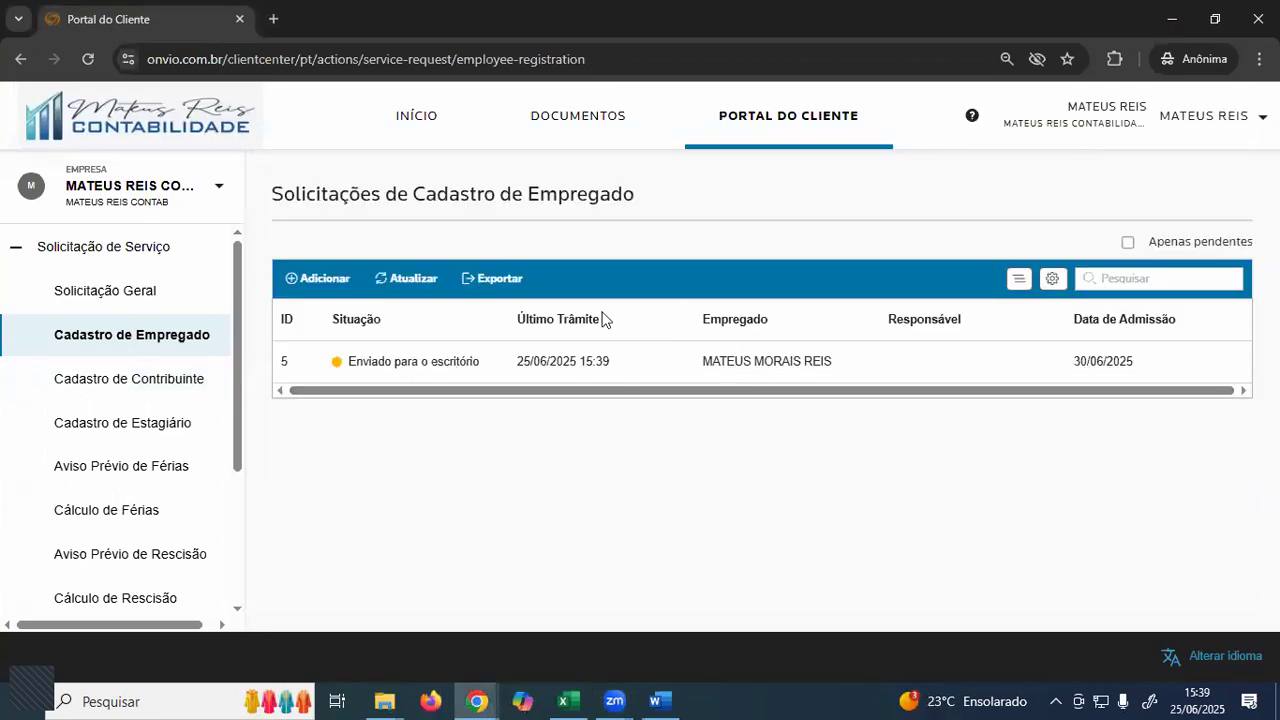
click(409, 362)
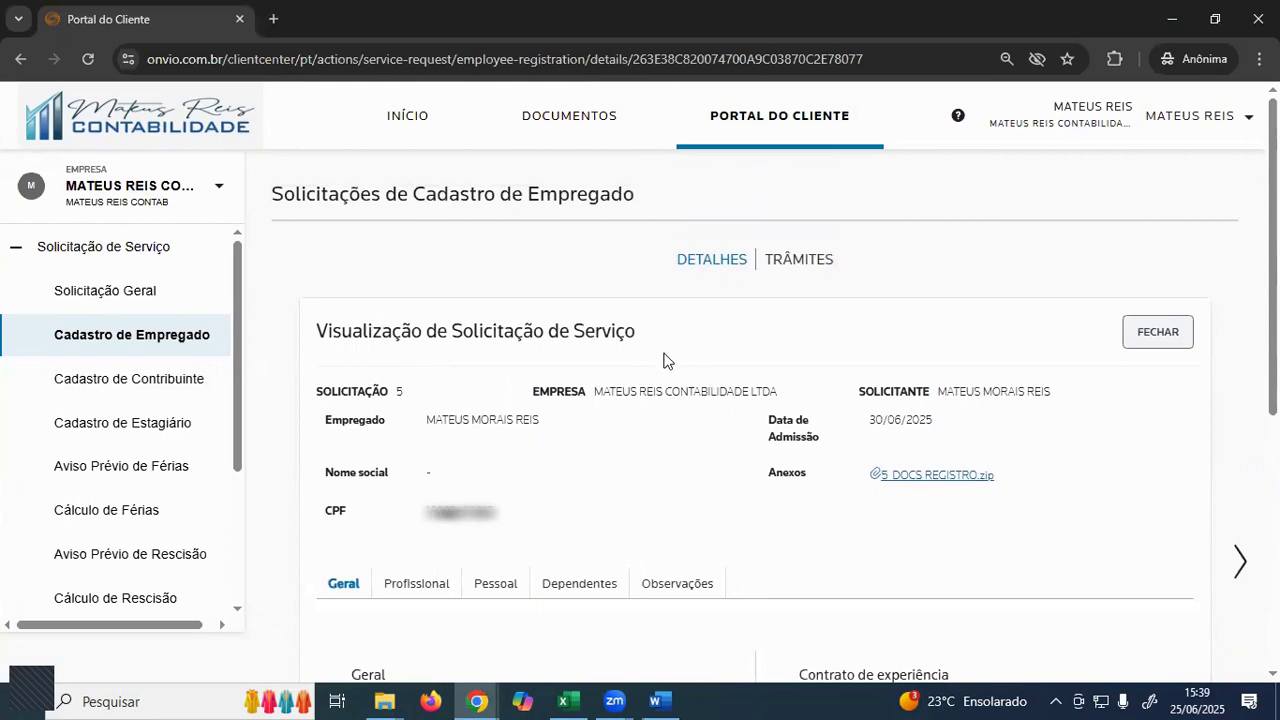
click(796, 262)
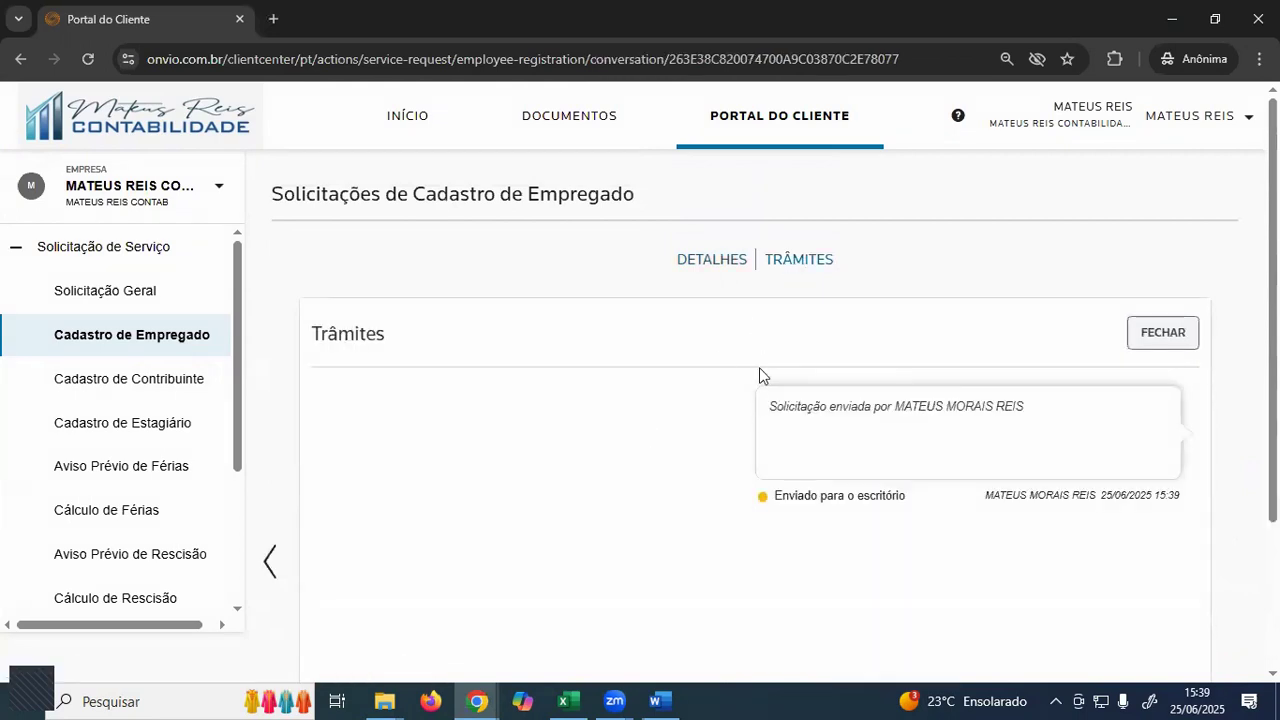
scroll(860, 400, down, 2)
scroll(850, 300, up, 2)
scroll(851, 420, down, 1)
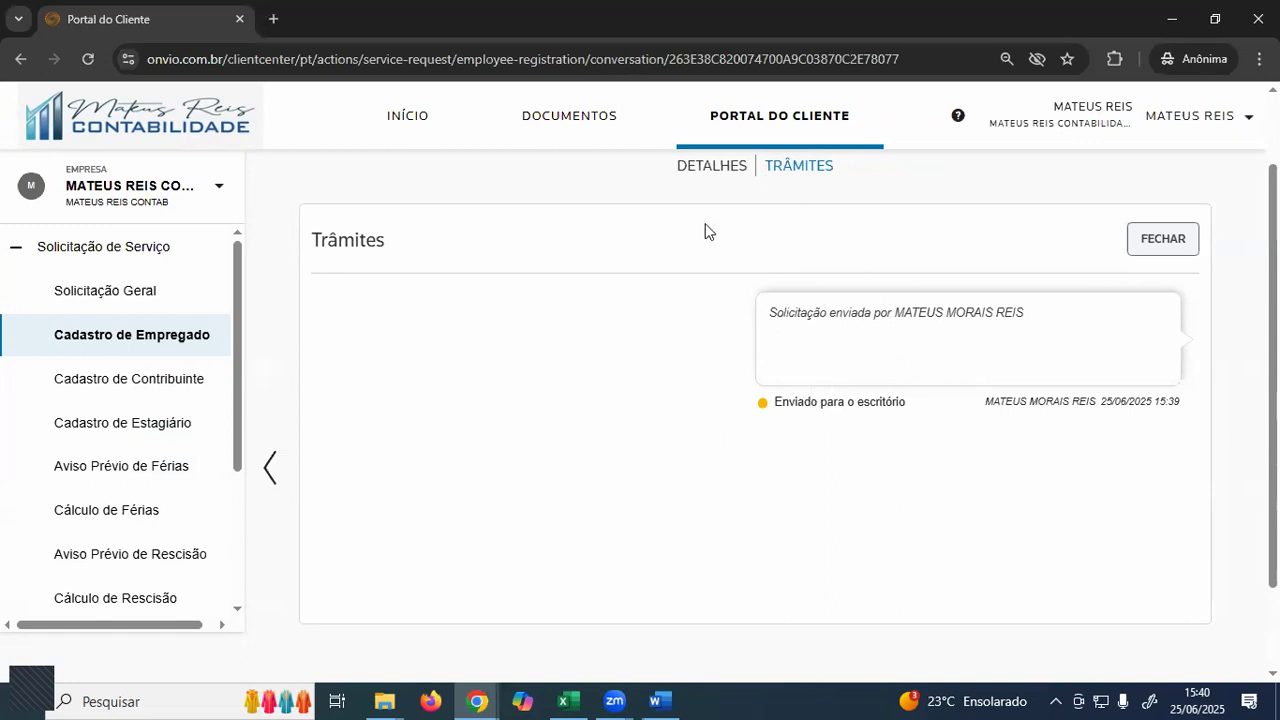
click(763, 125)
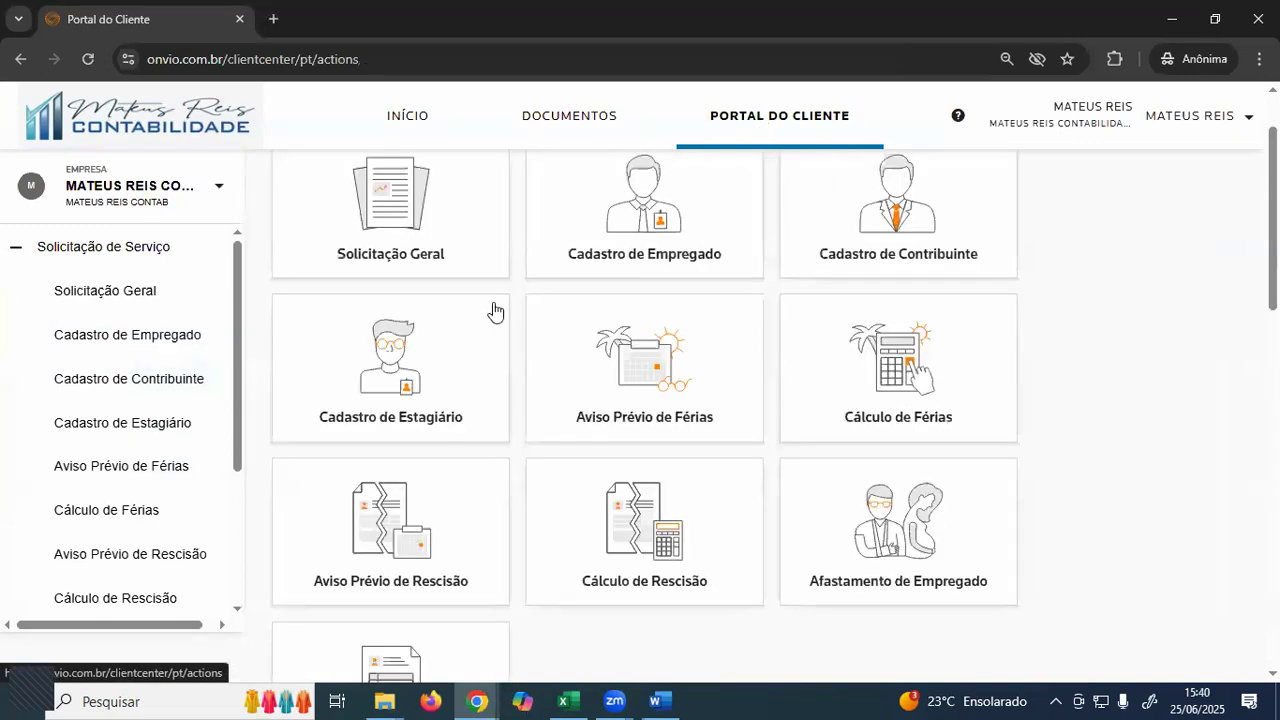
click(654, 234)
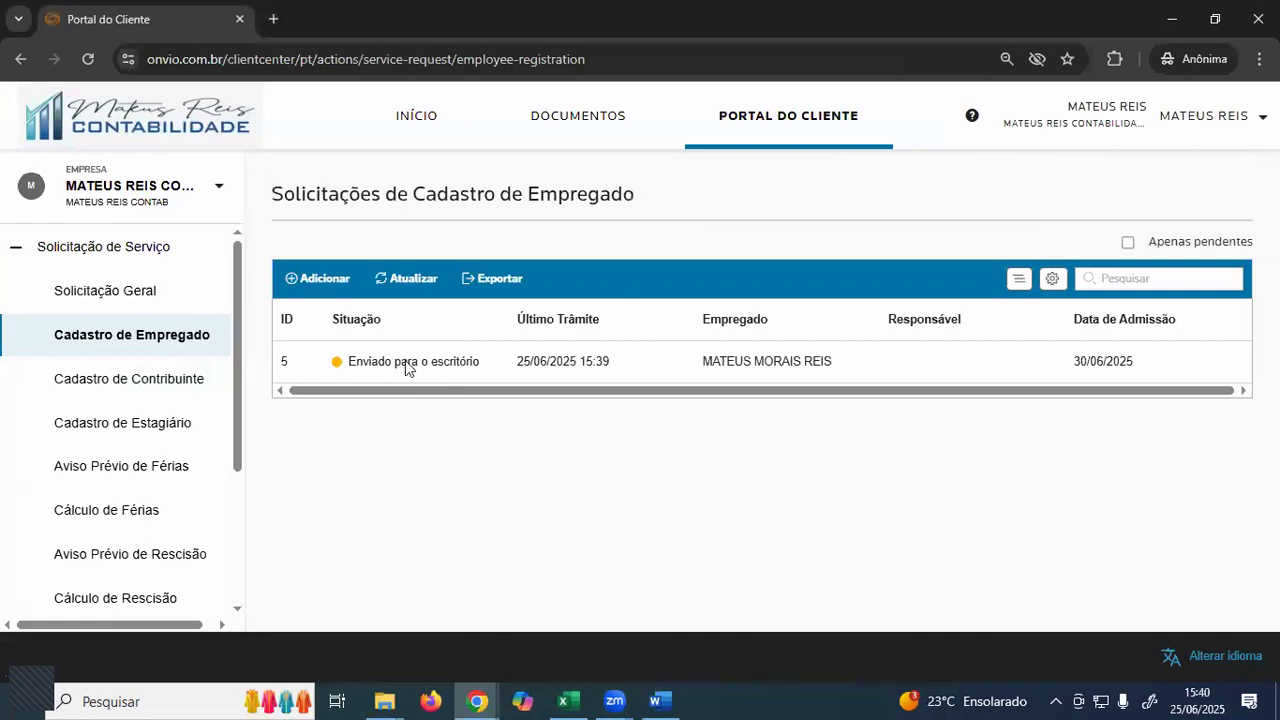